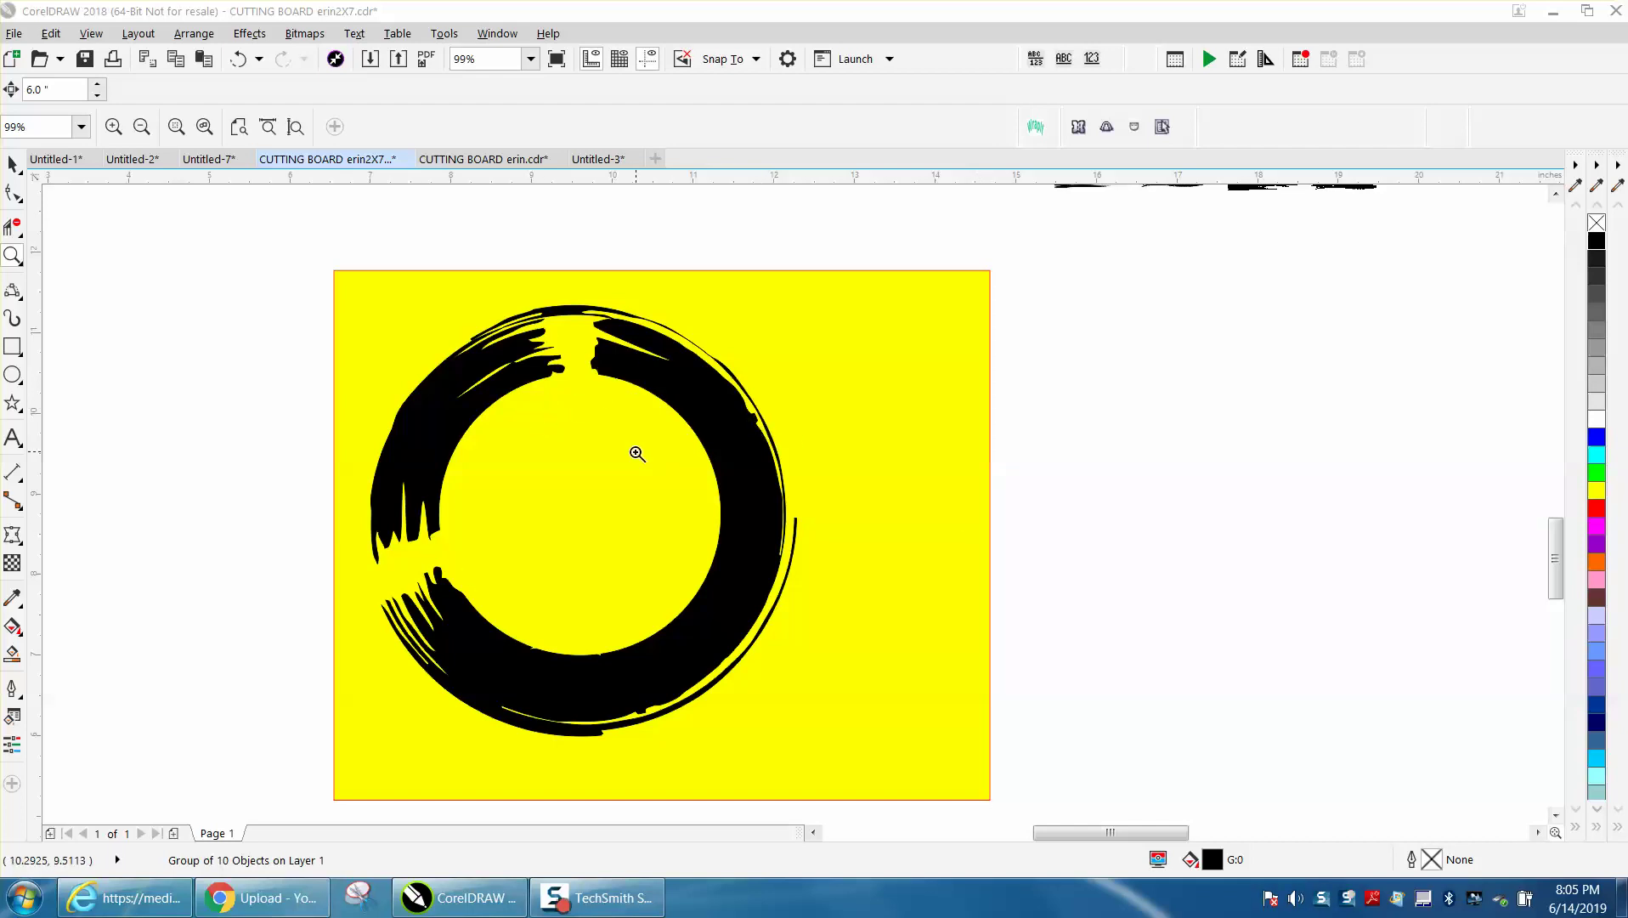
# Zoom in on the small three-line grungy brush-stroke group and select it with the Pick tool
pyautogui.scroll(-1, 954, 429)
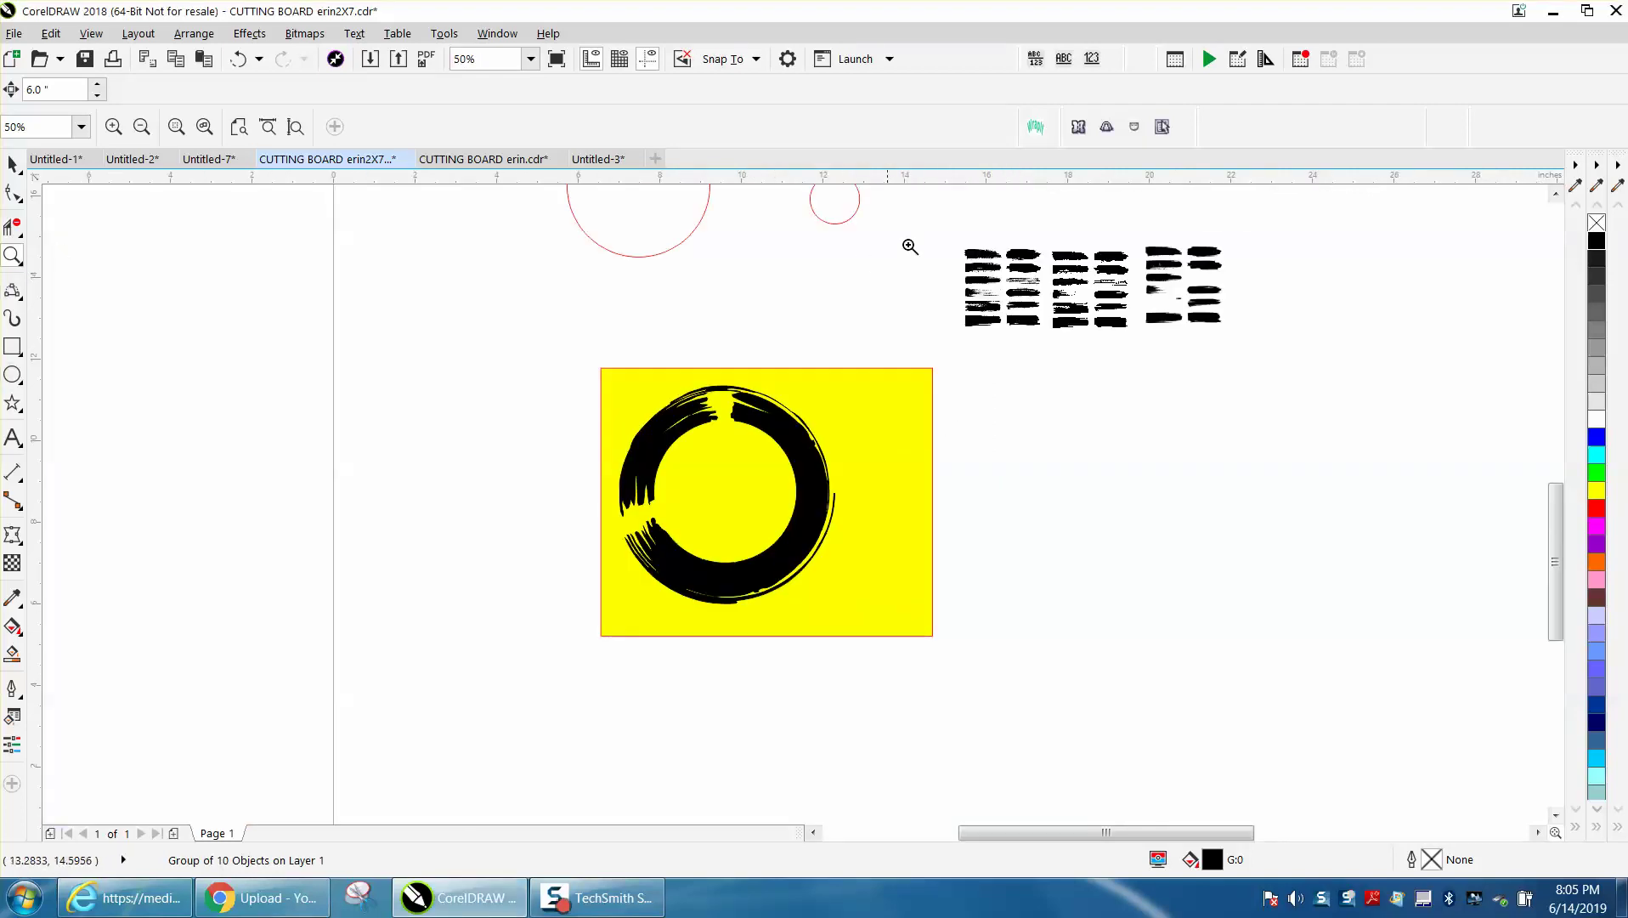
pyautogui.moveTo(932, 235)
pyautogui.mouseDown()
pyautogui.moveTo(1249, 318)
pyautogui.moveTo(1286, 356)
pyautogui.mouseUp()
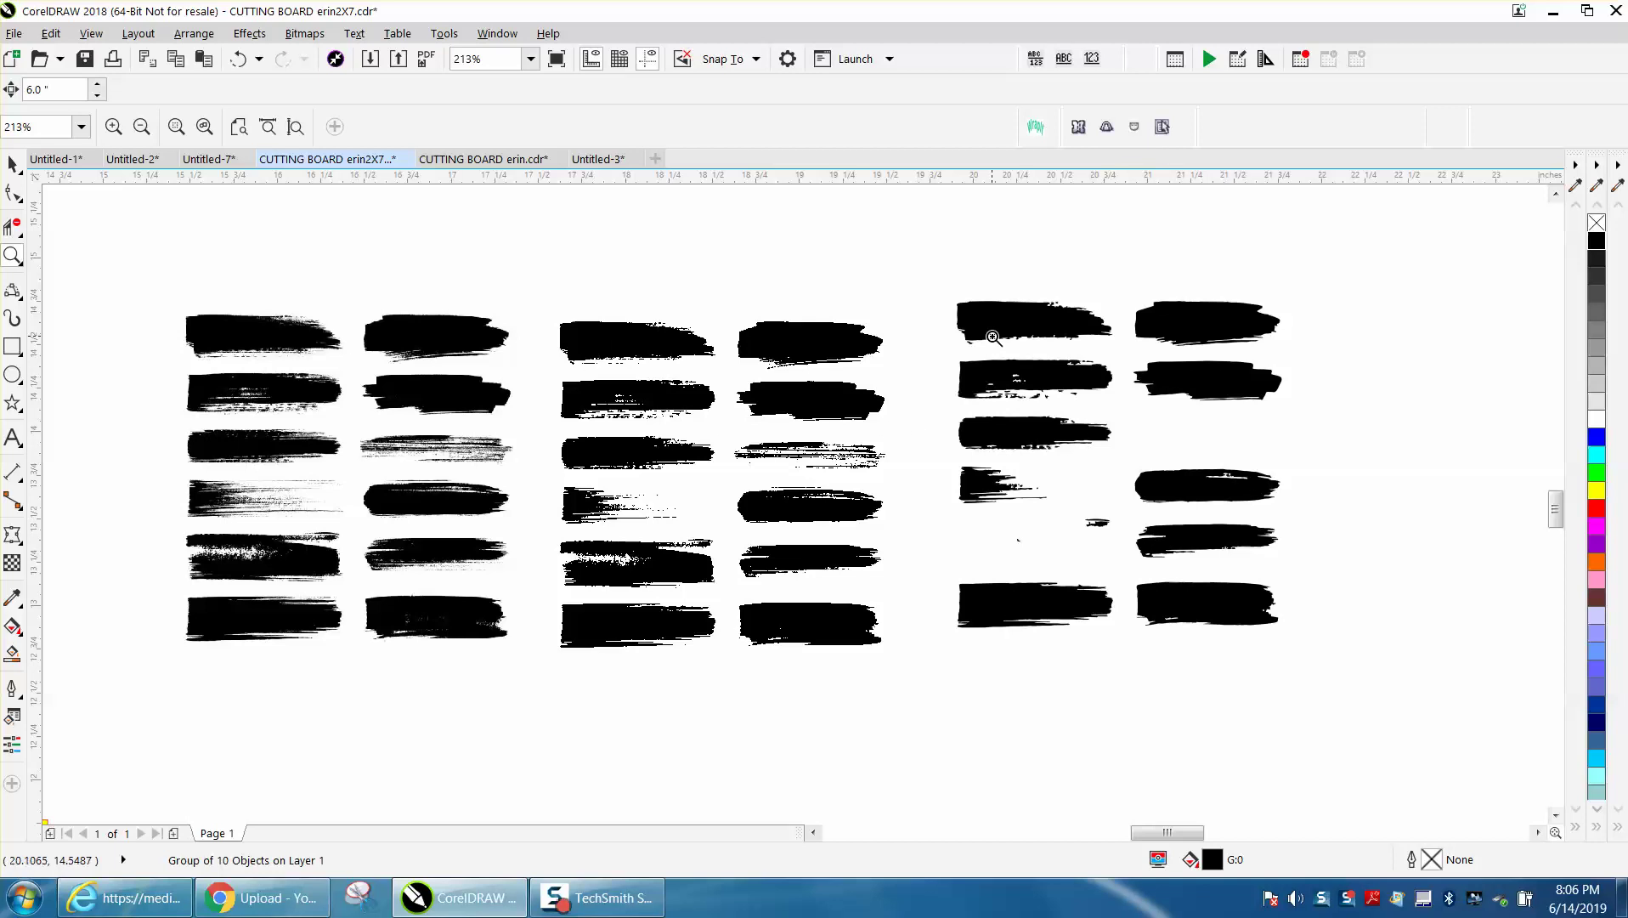
pyautogui.scroll(-3, 1060, 429)
pyautogui.scroll(-3, 1056, 422)
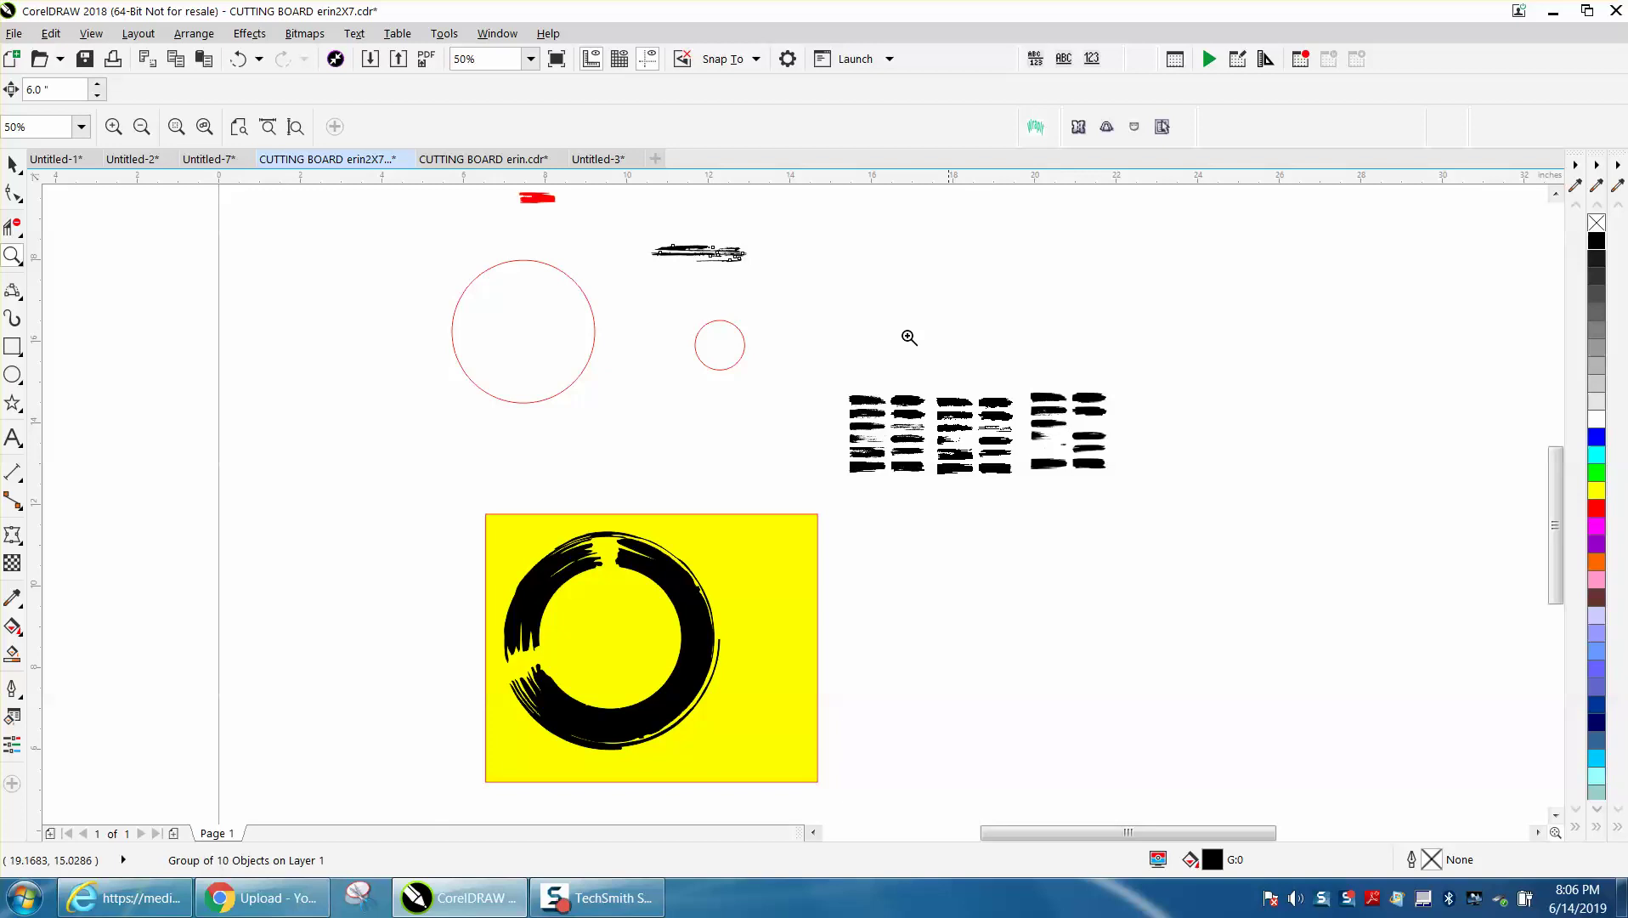
pyautogui.moveTo(647, 227); pyautogui.dragTo(850, 303)
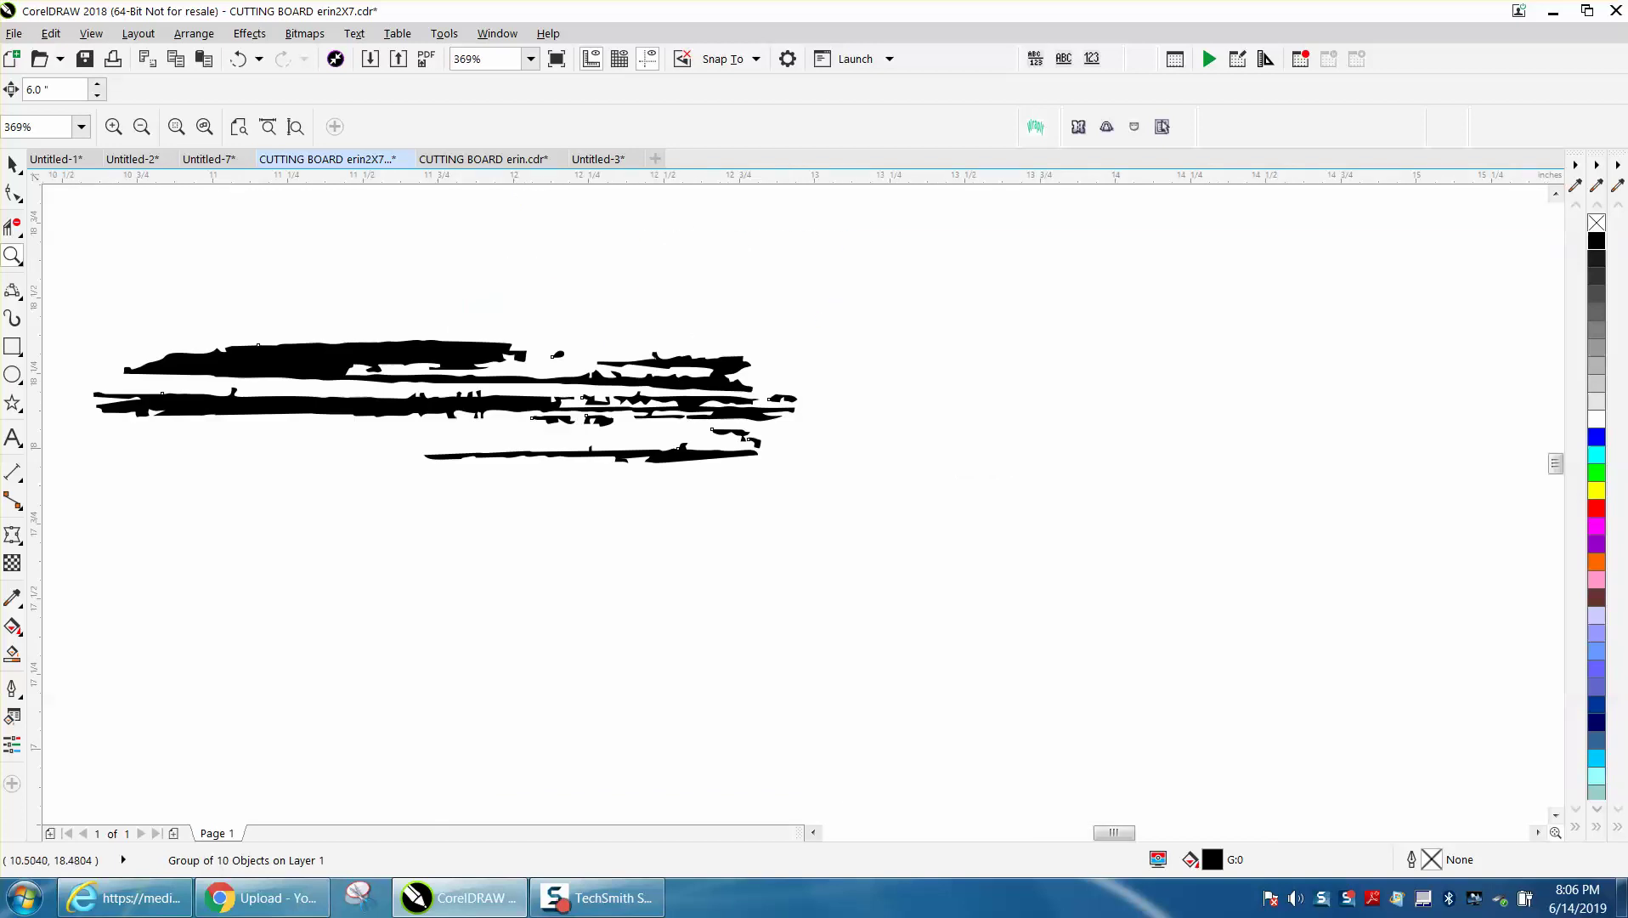
pyautogui.press('space')
pyautogui.scroll(-2, 614, 329)
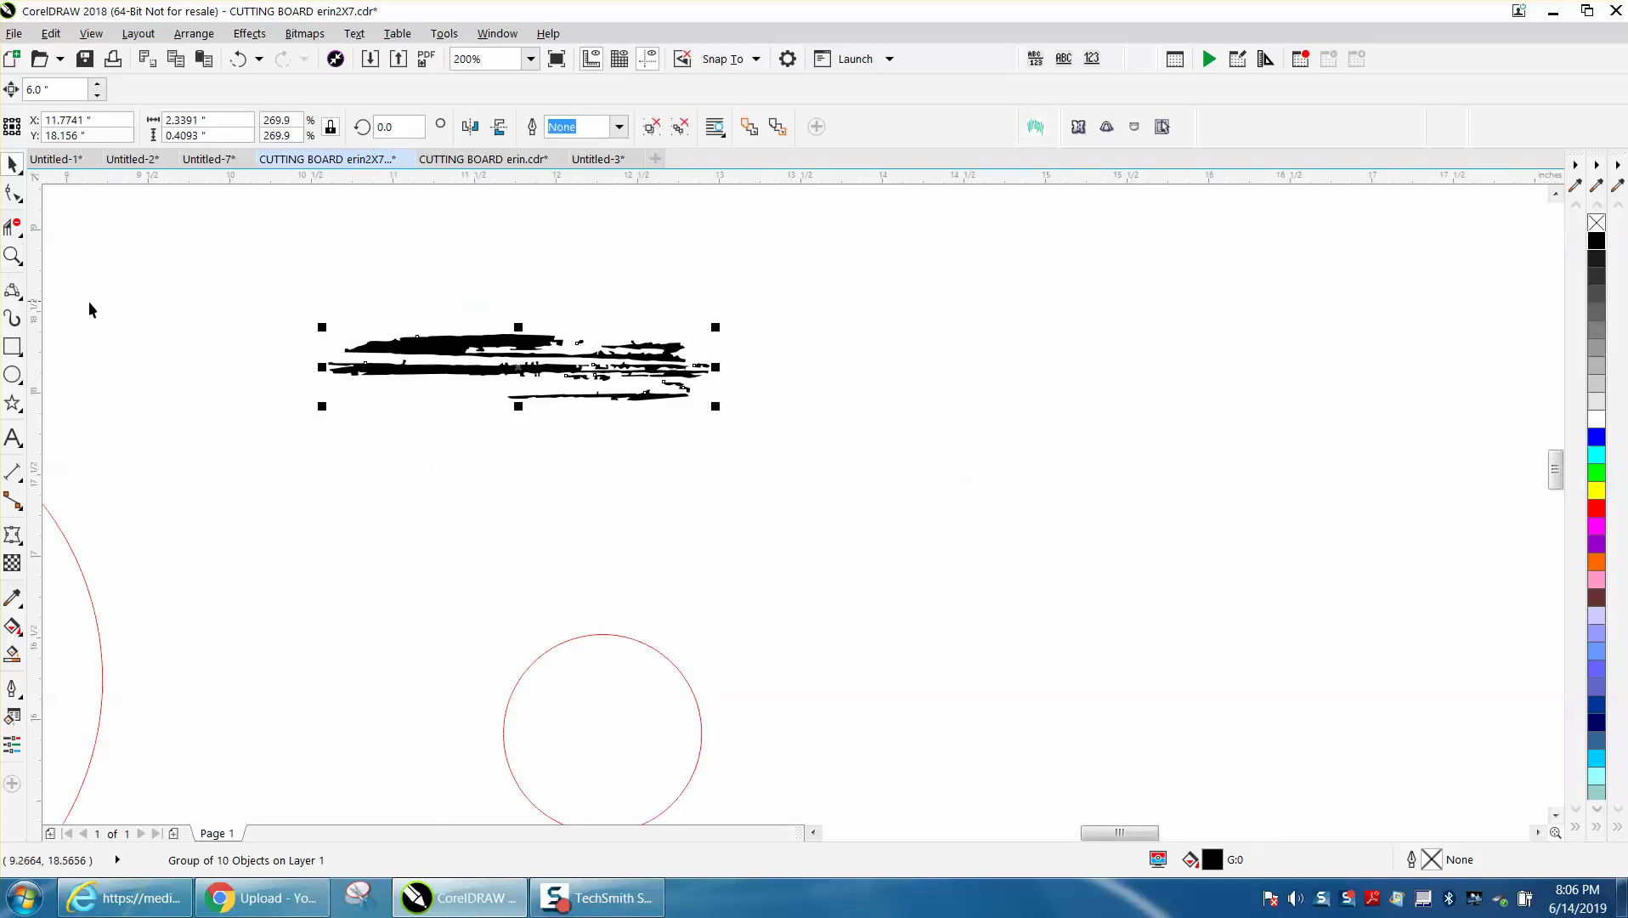
# Save the selected stroke group as a new Artistic Media brush file named paint3
pyautogui.click(13, 323)
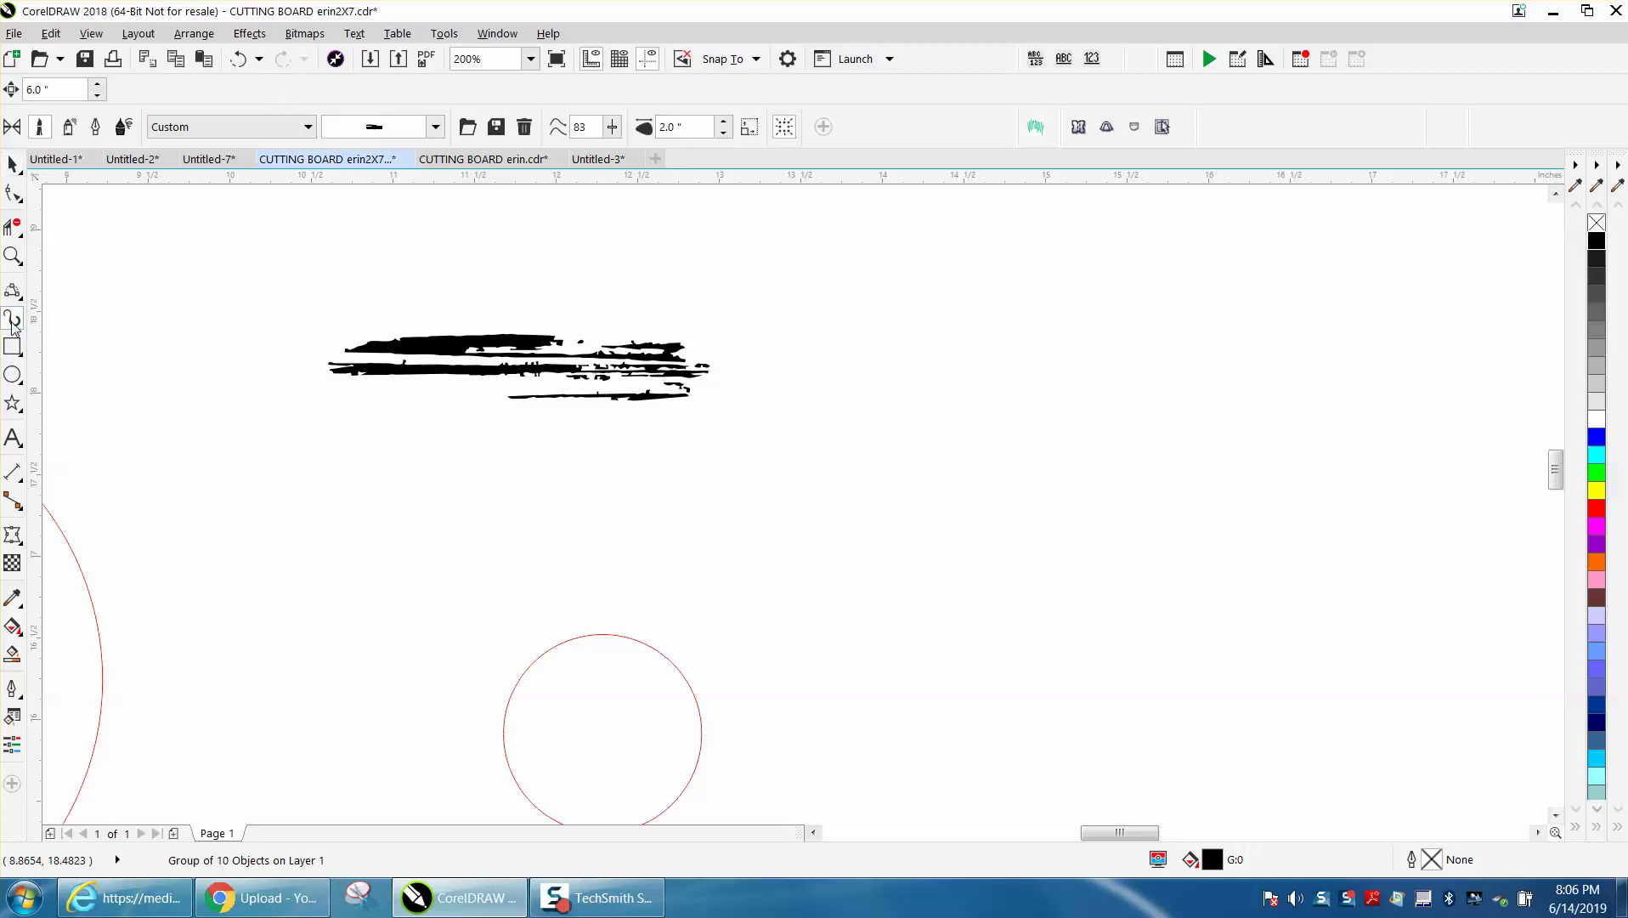
pyautogui.click(499, 130)
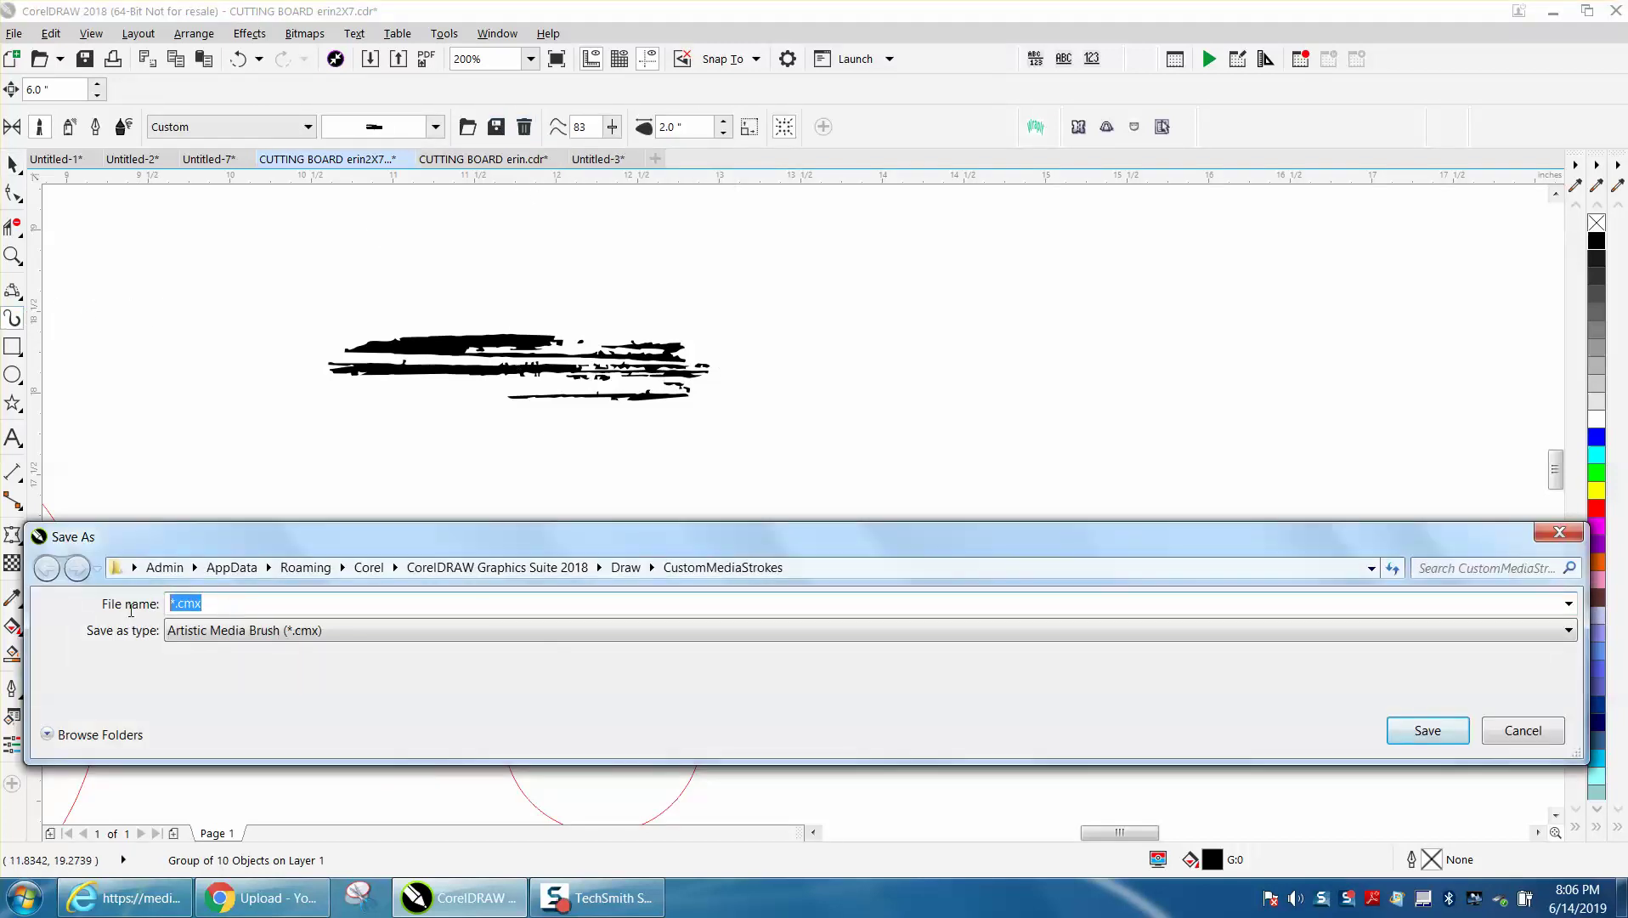
pyautogui.write('paint')
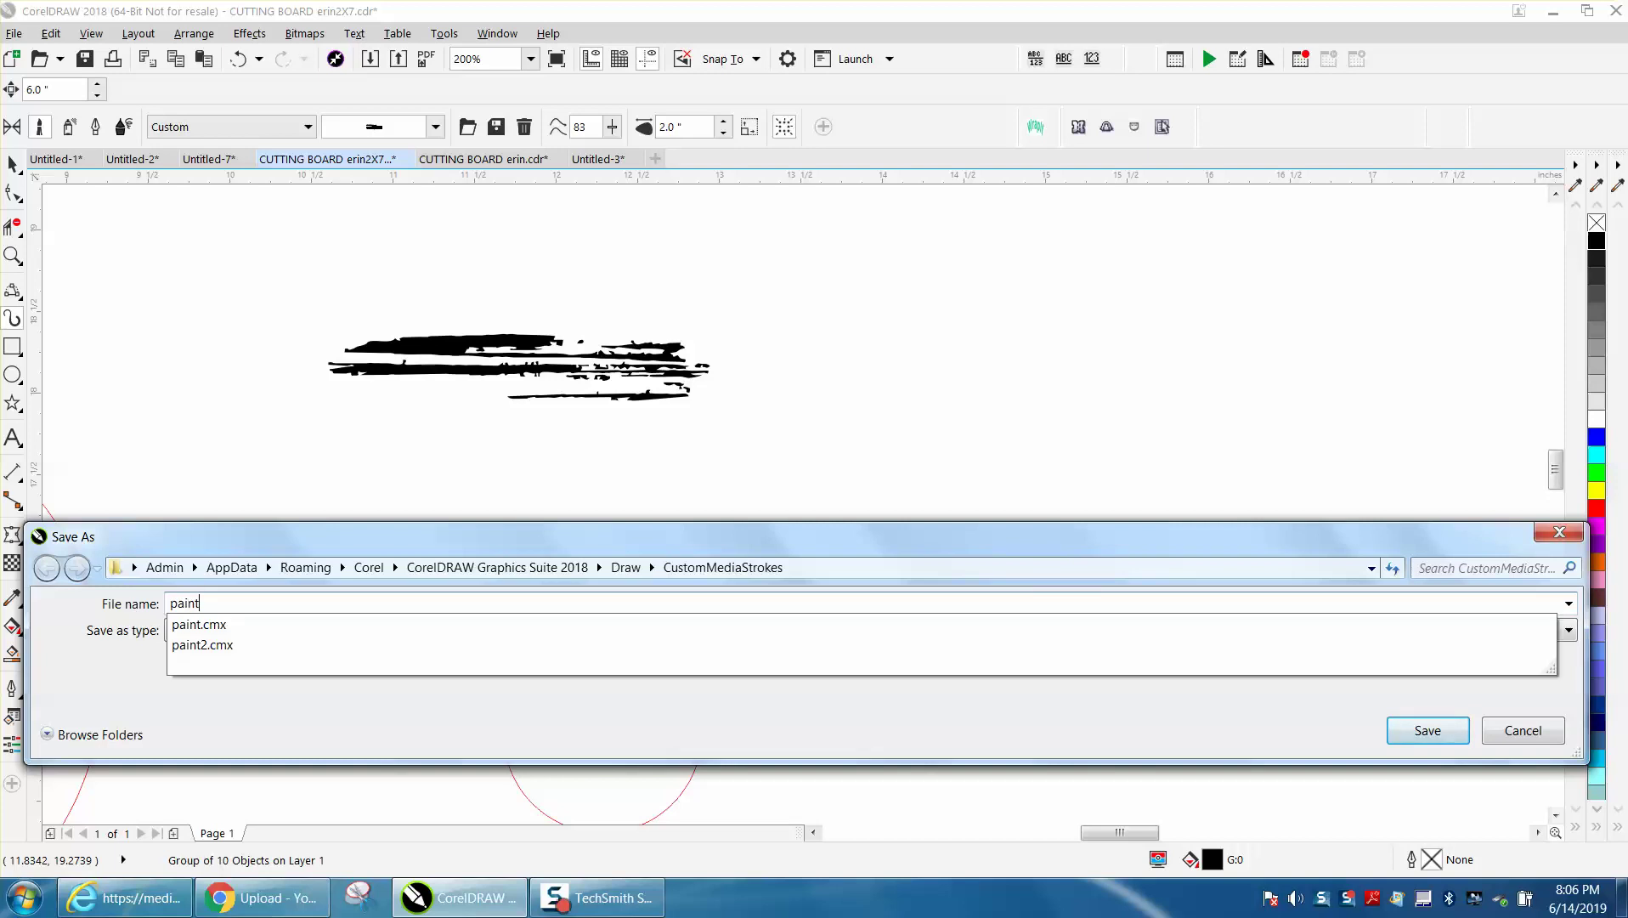
pyautogui.write('2')
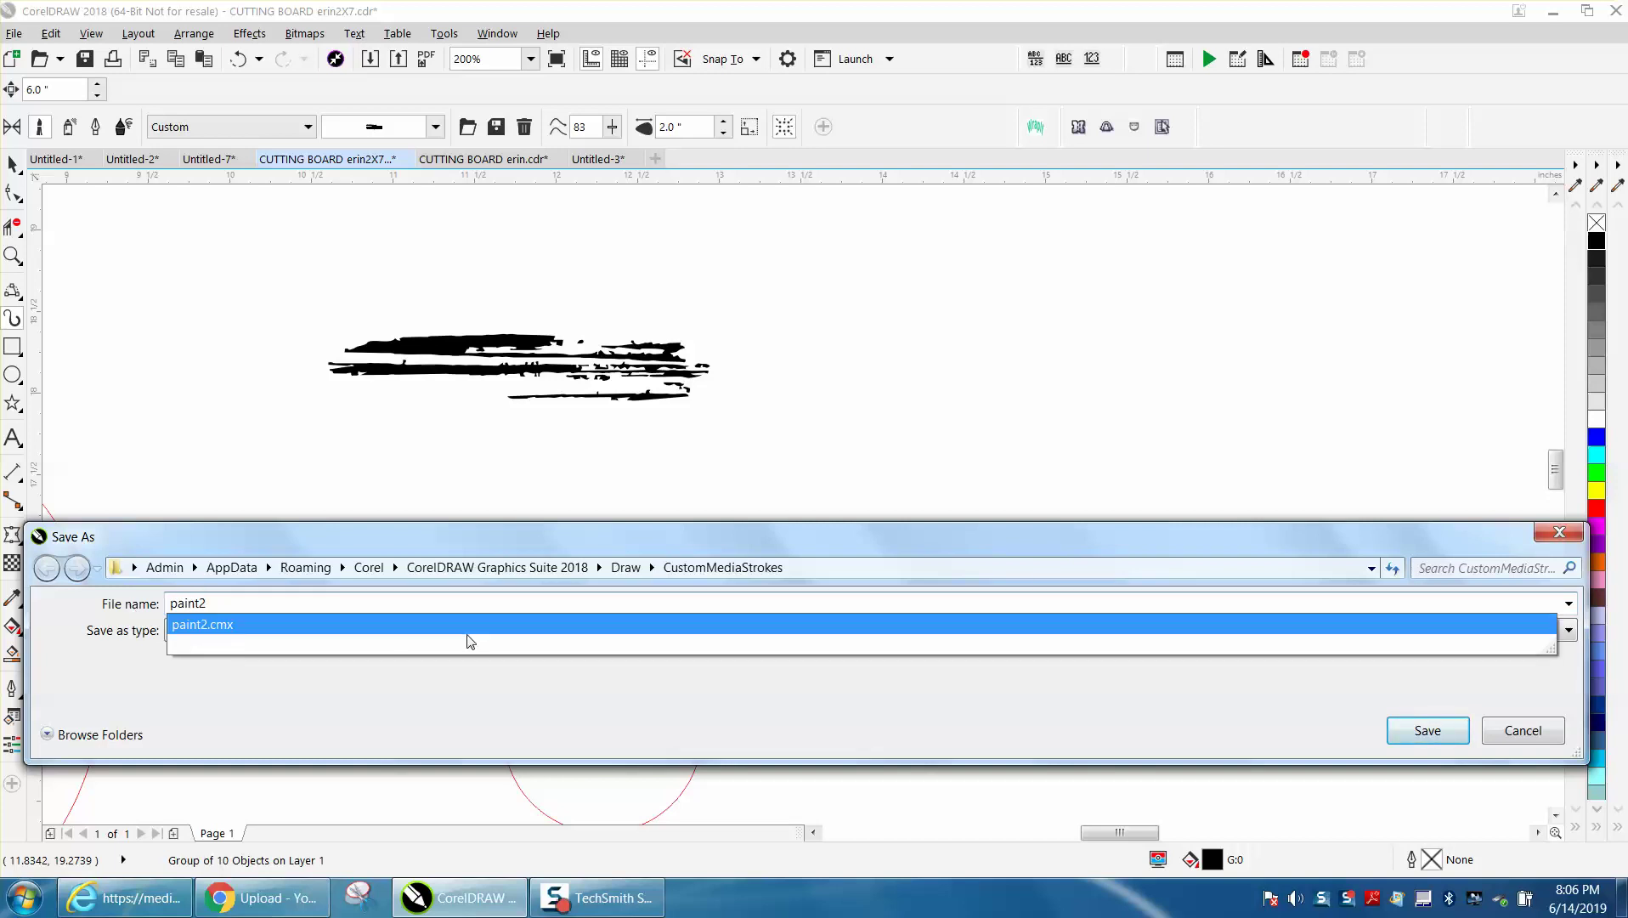
pyautogui.press('BackSpace')
pyautogui.write('3')
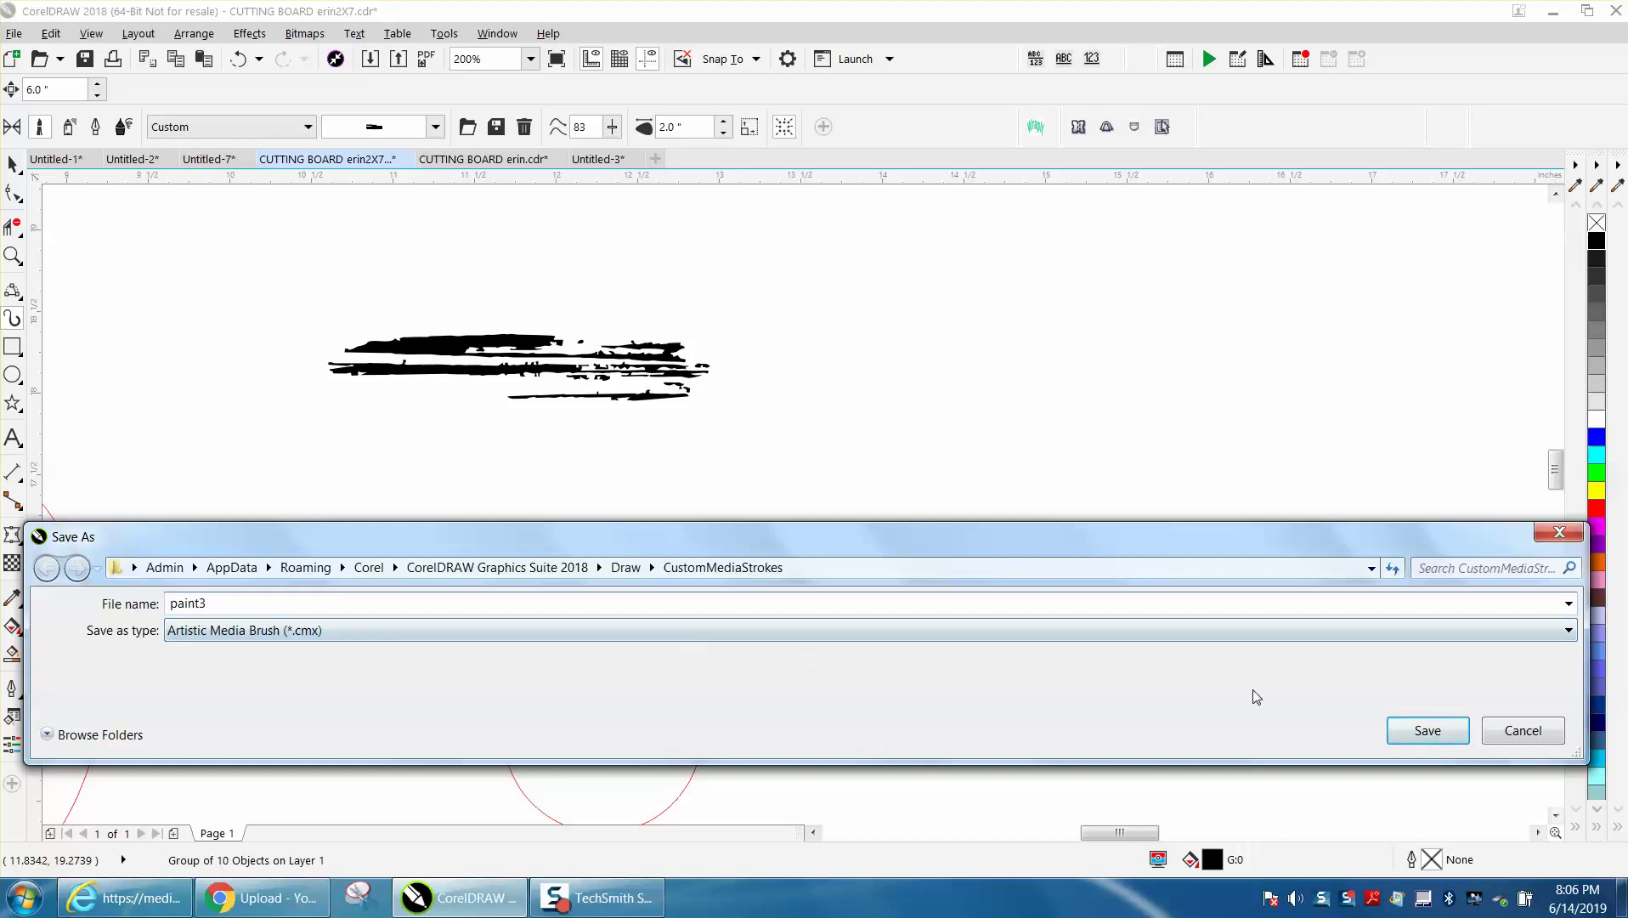
pyautogui.click(1413, 732)
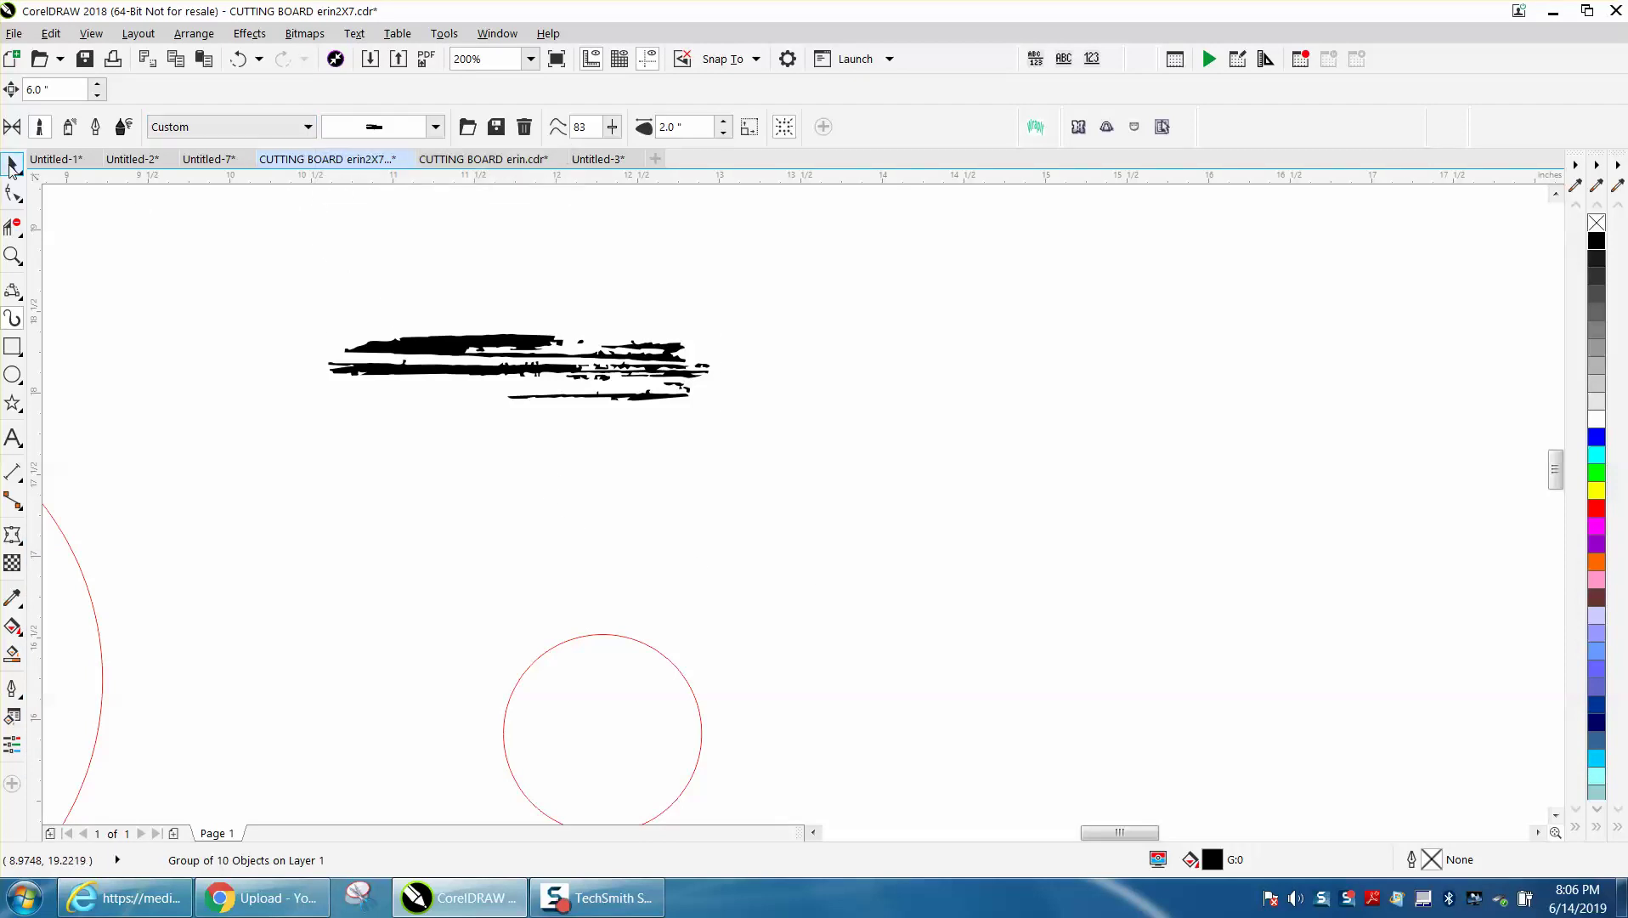
# Move the large red circle to the right and delete the small red circle
pyautogui.click(11, 164)
pyautogui.click(78, 558)
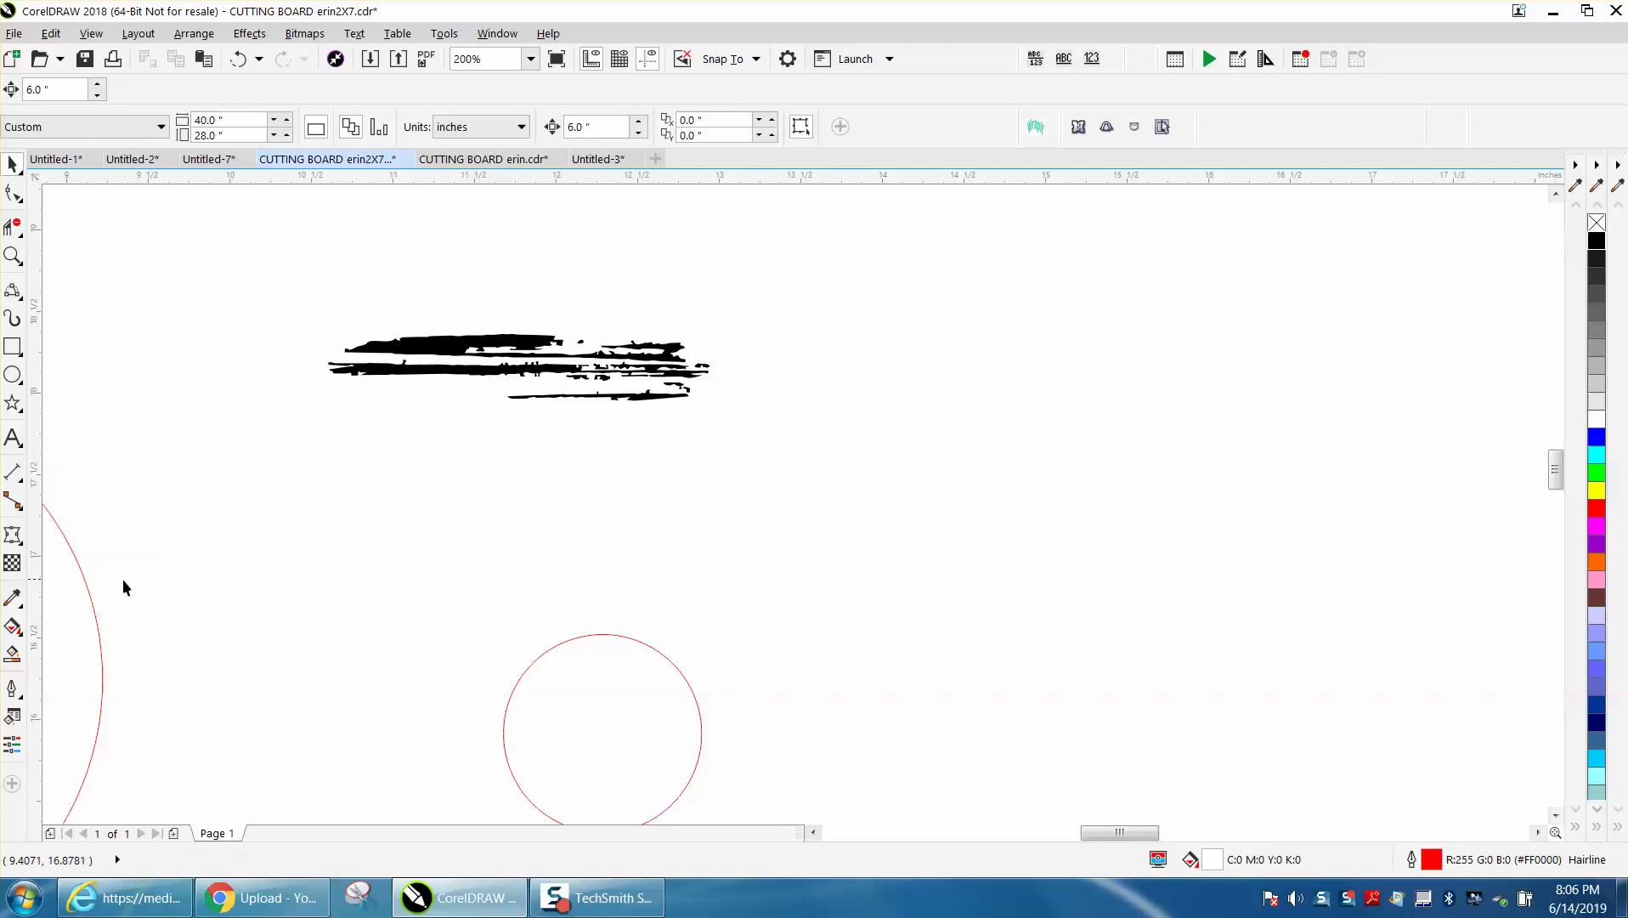
pyautogui.moveTo(90, 581); pyautogui.dragTo(1145, 520)
pyautogui.click(545, 652)
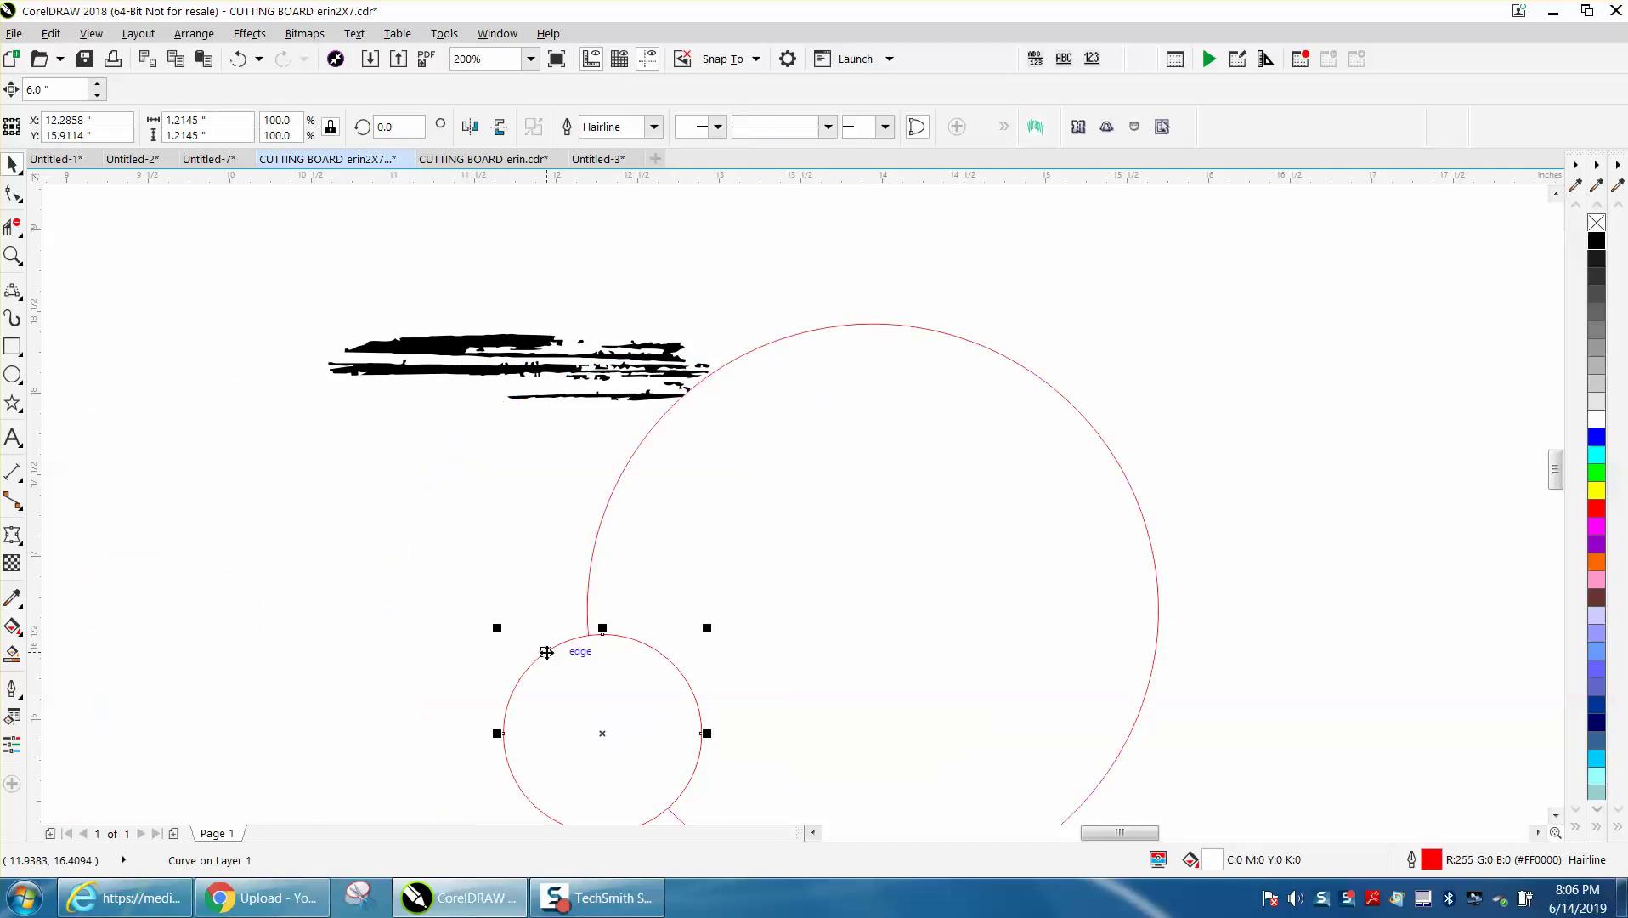
pyautogui.press('Delete')
# Remove the large circle's outline, then give it a red outline again
pyautogui.click(785, 636)
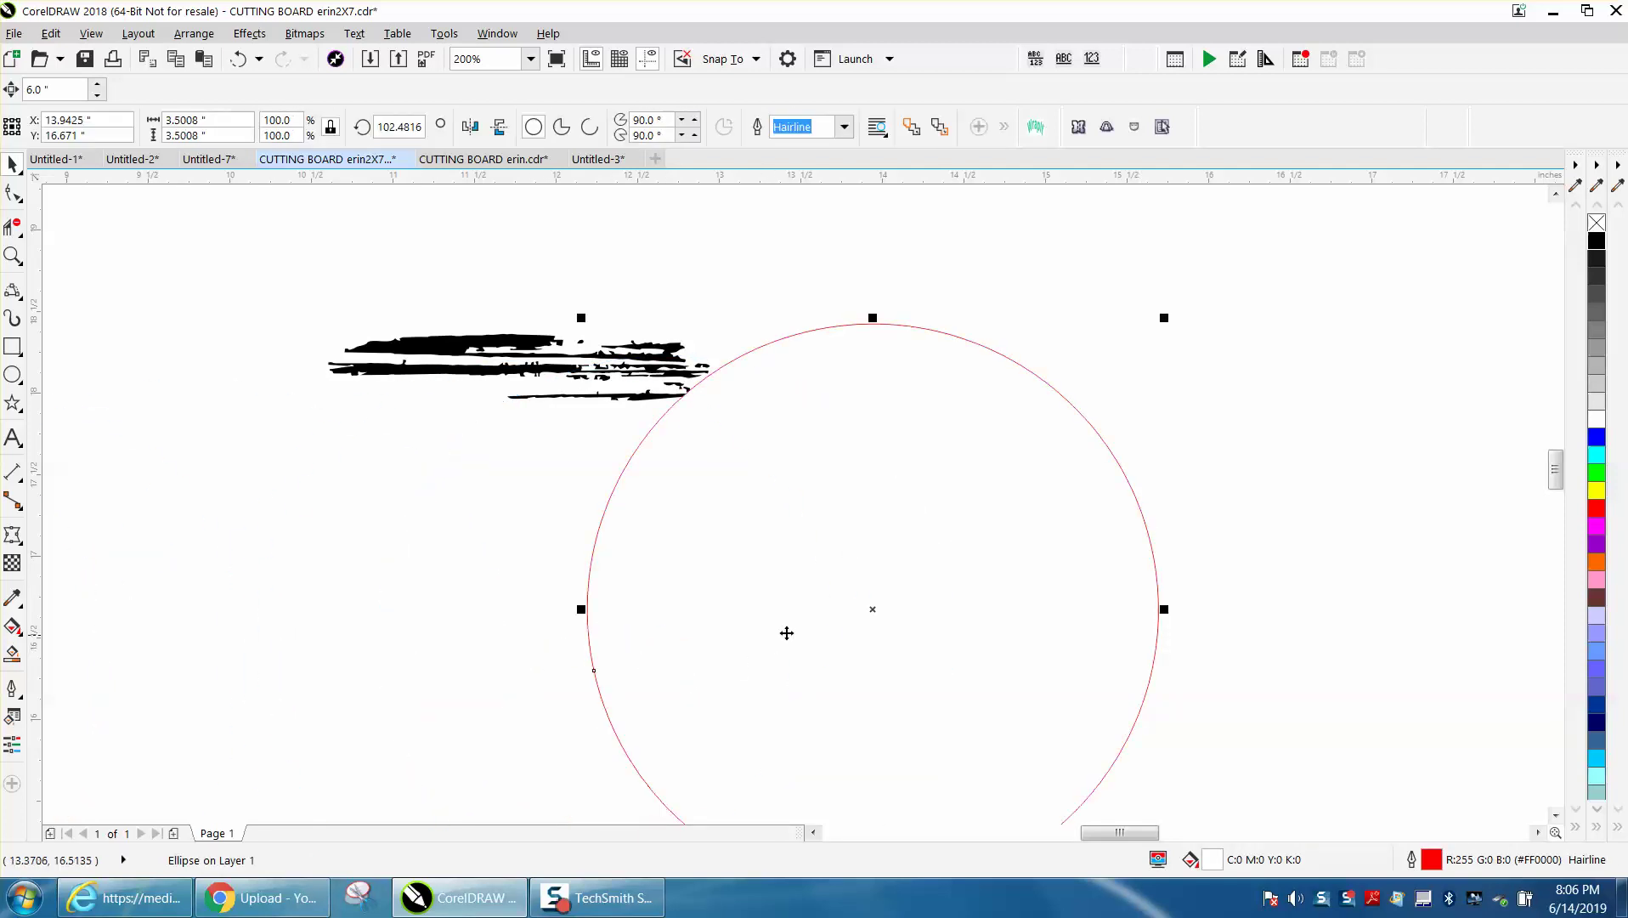
pyautogui.rightClick(1597, 223)
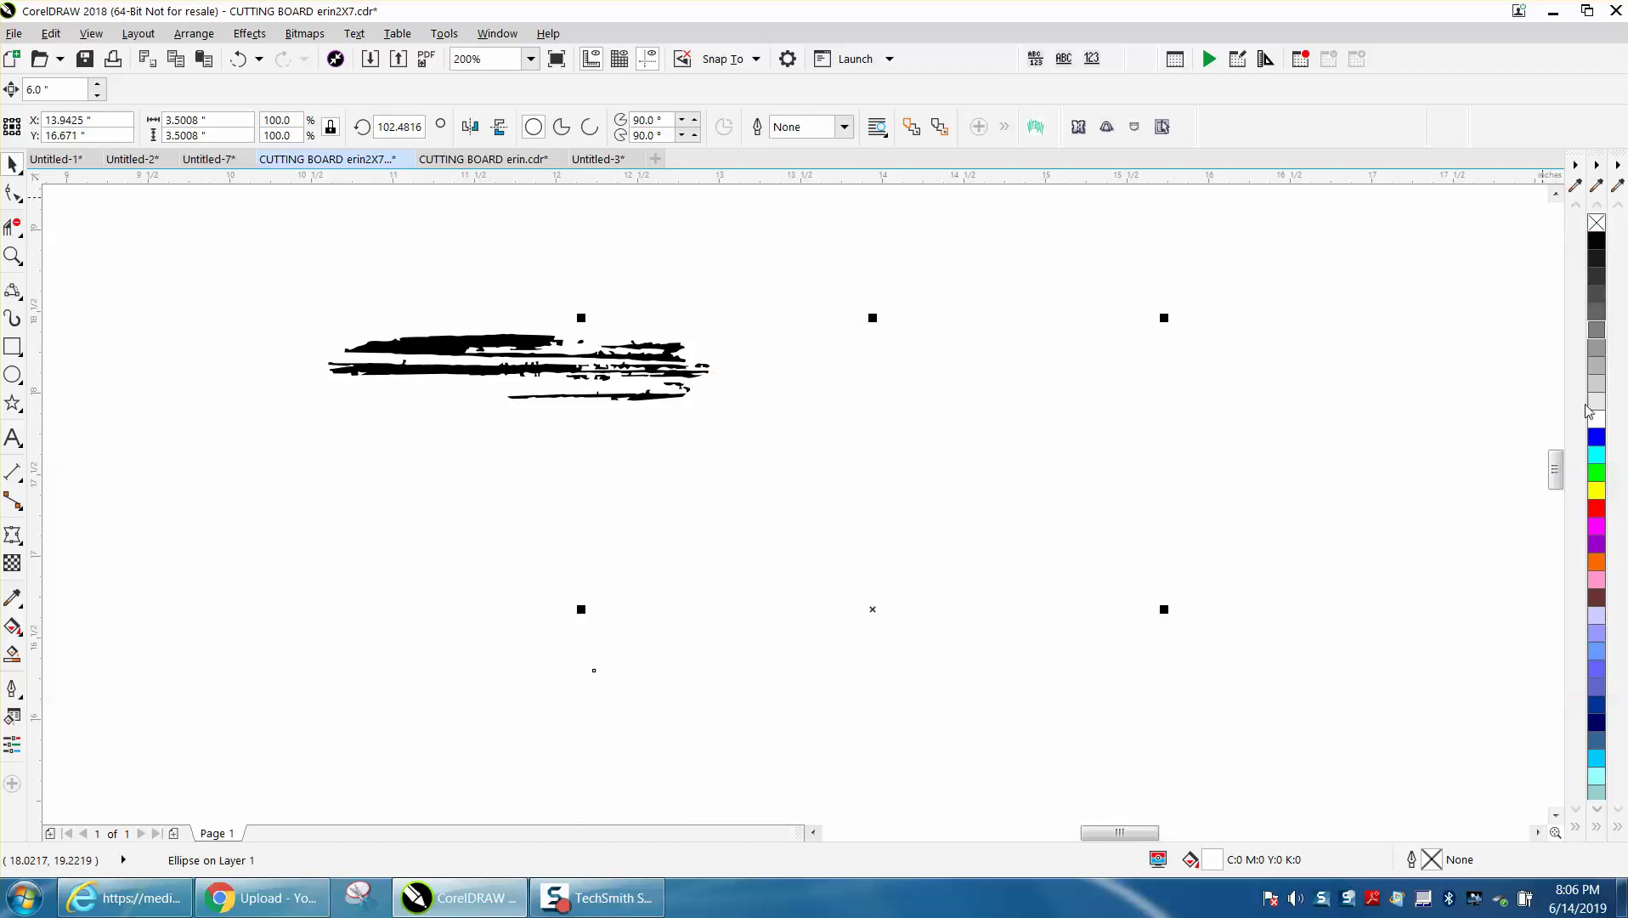
pyautogui.rightClick(1595, 512)
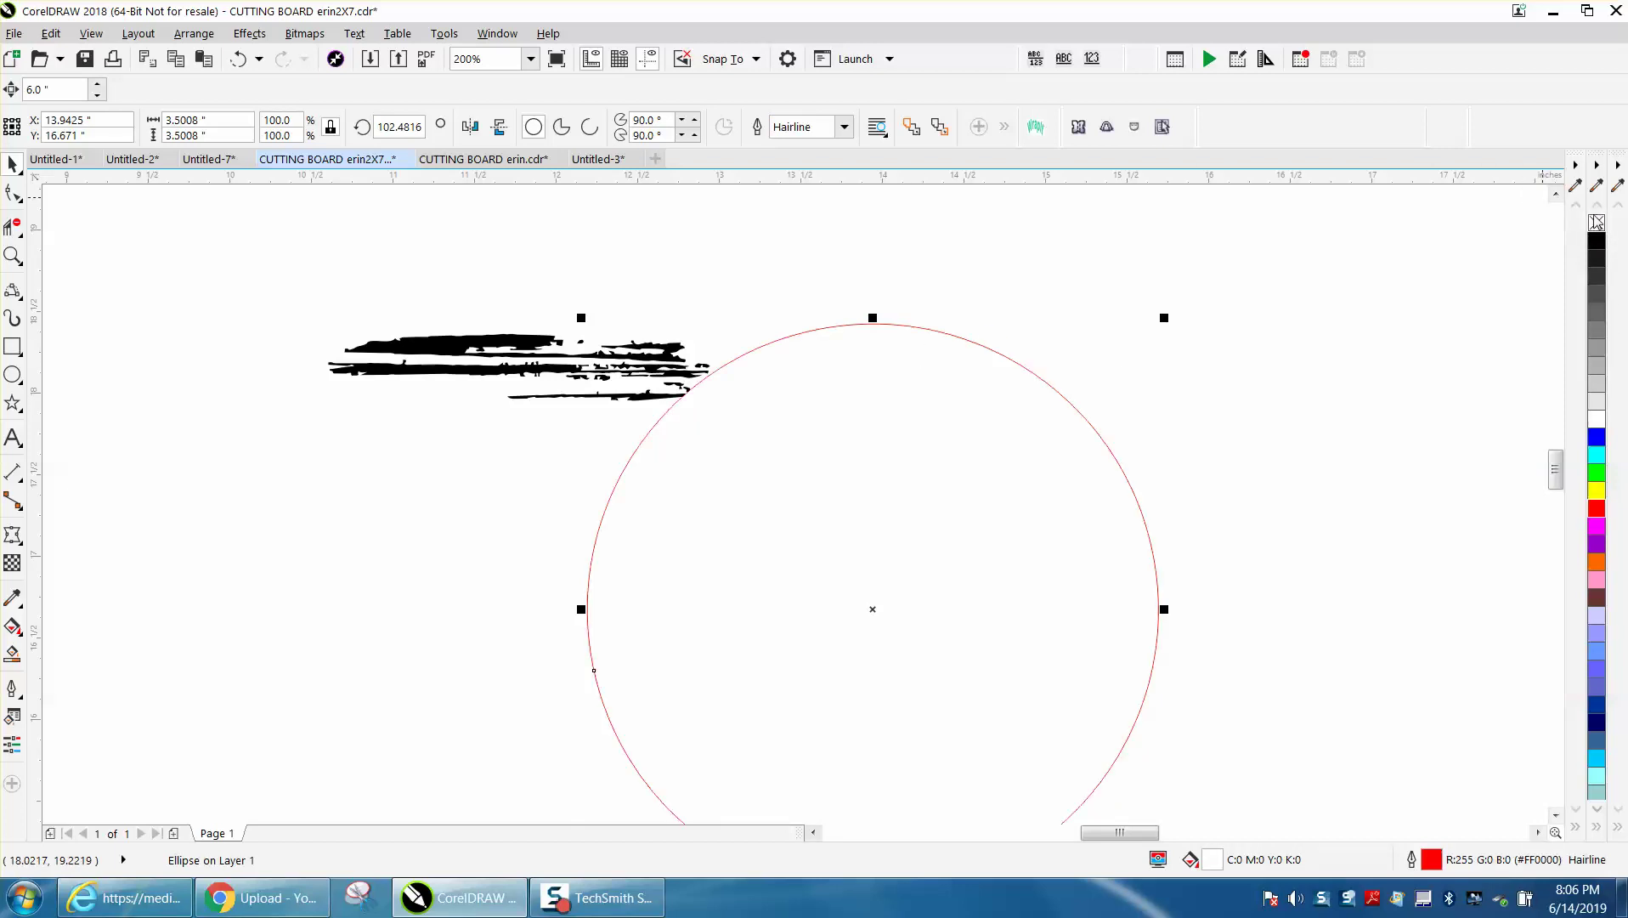
# Move the black brush-stroke group up and left, then select the large circle
pyautogui.click(577, 367)
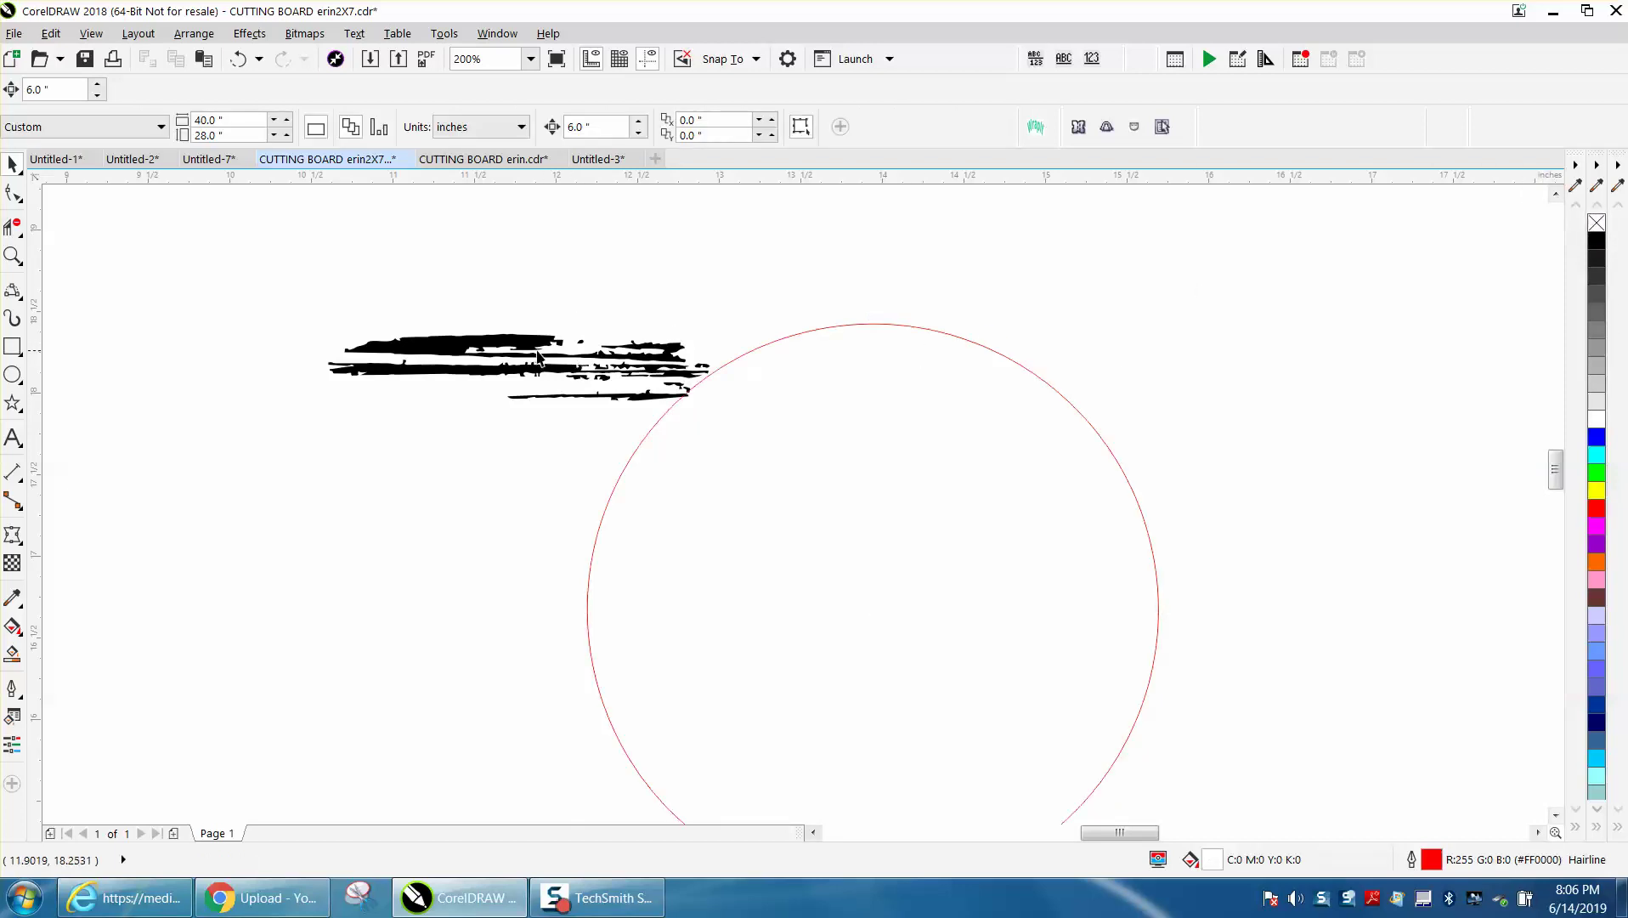
pyautogui.click(540, 354)
pyautogui.moveTo(528, 341); pyautogui.dragTo(432, 299)
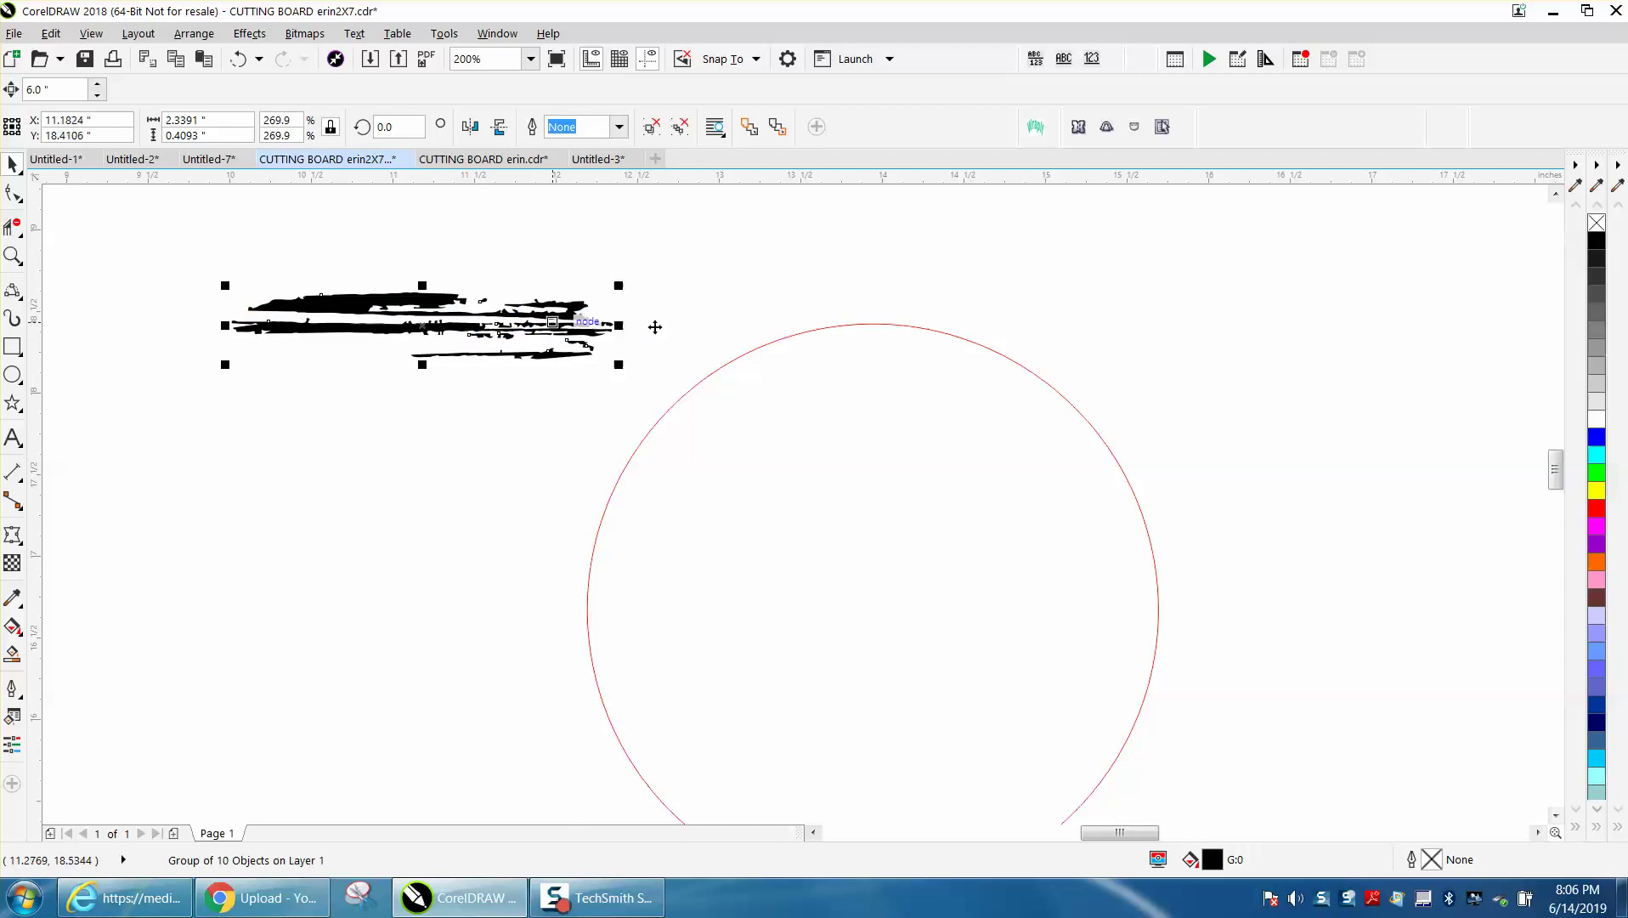
pyautogui.click(799, 334)
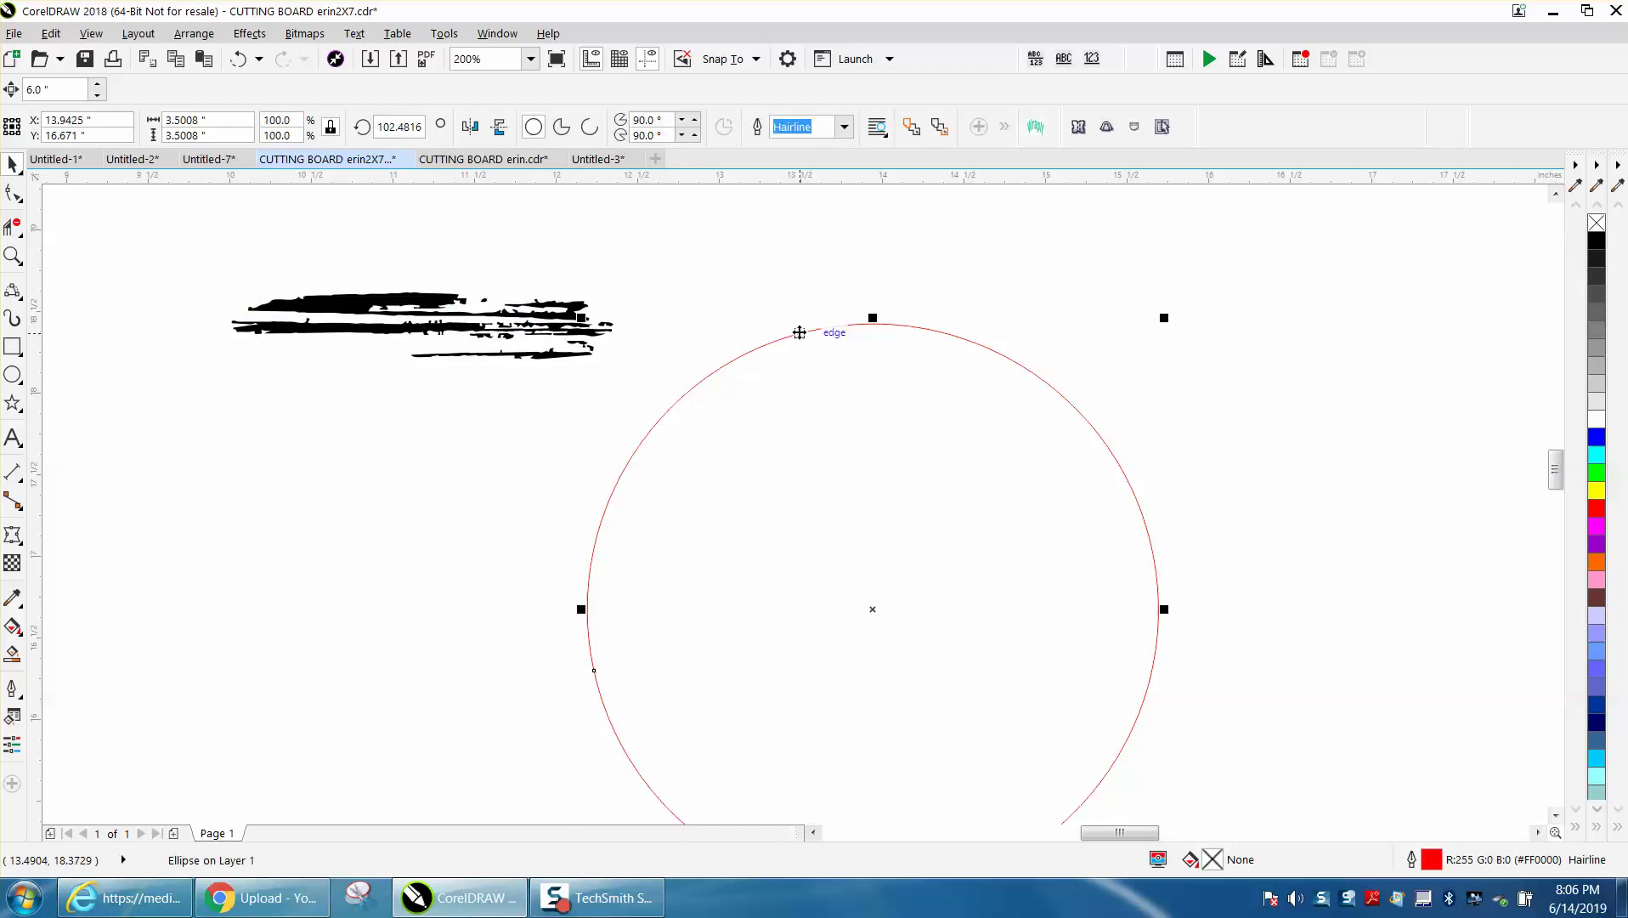
# Apply the grungy paint3 brush to the large circle at a 1.0" stroke width
pyautogui.click(13, 317)
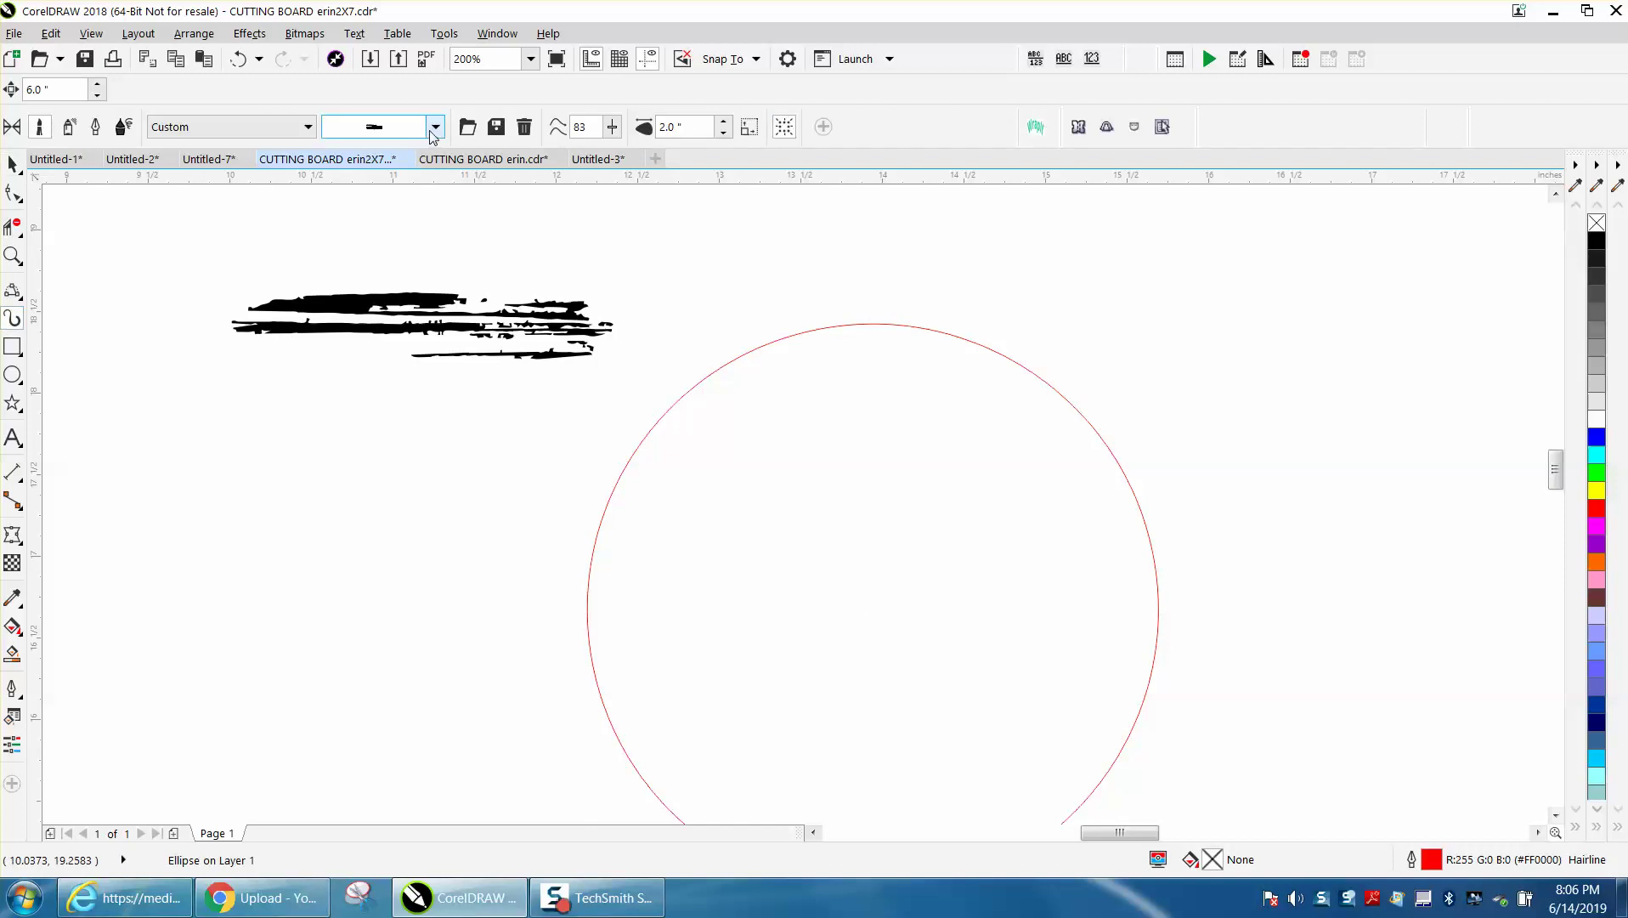
pyautogui.click(435, 128)
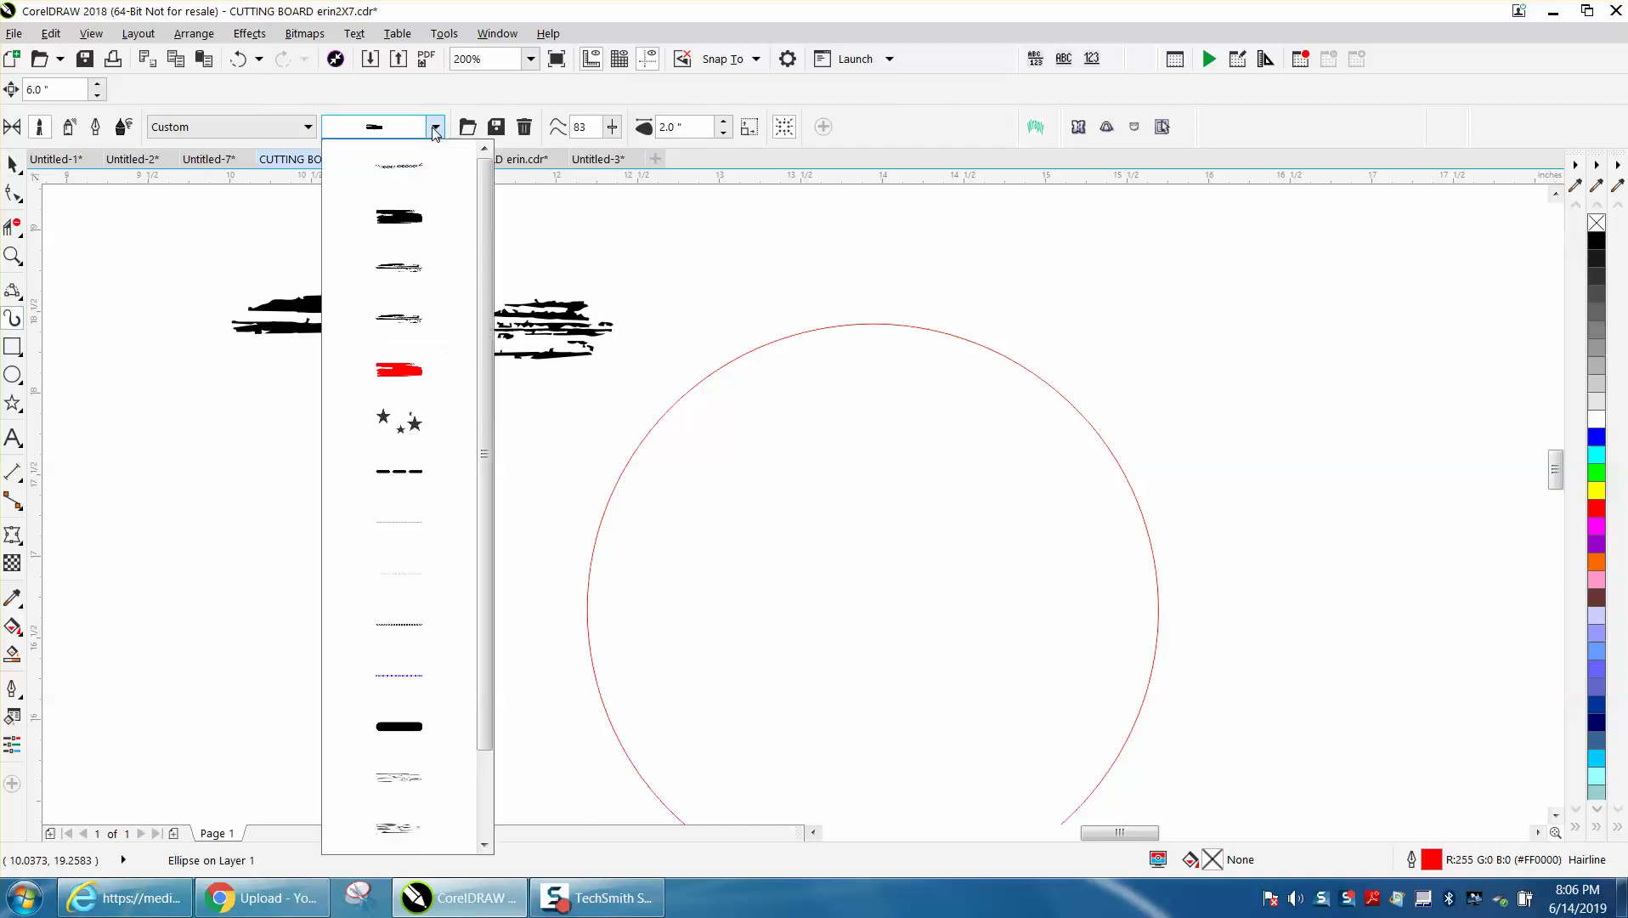
pyautogui.click(410, 268)
pyautogui.scroll(-2, 410, 274)
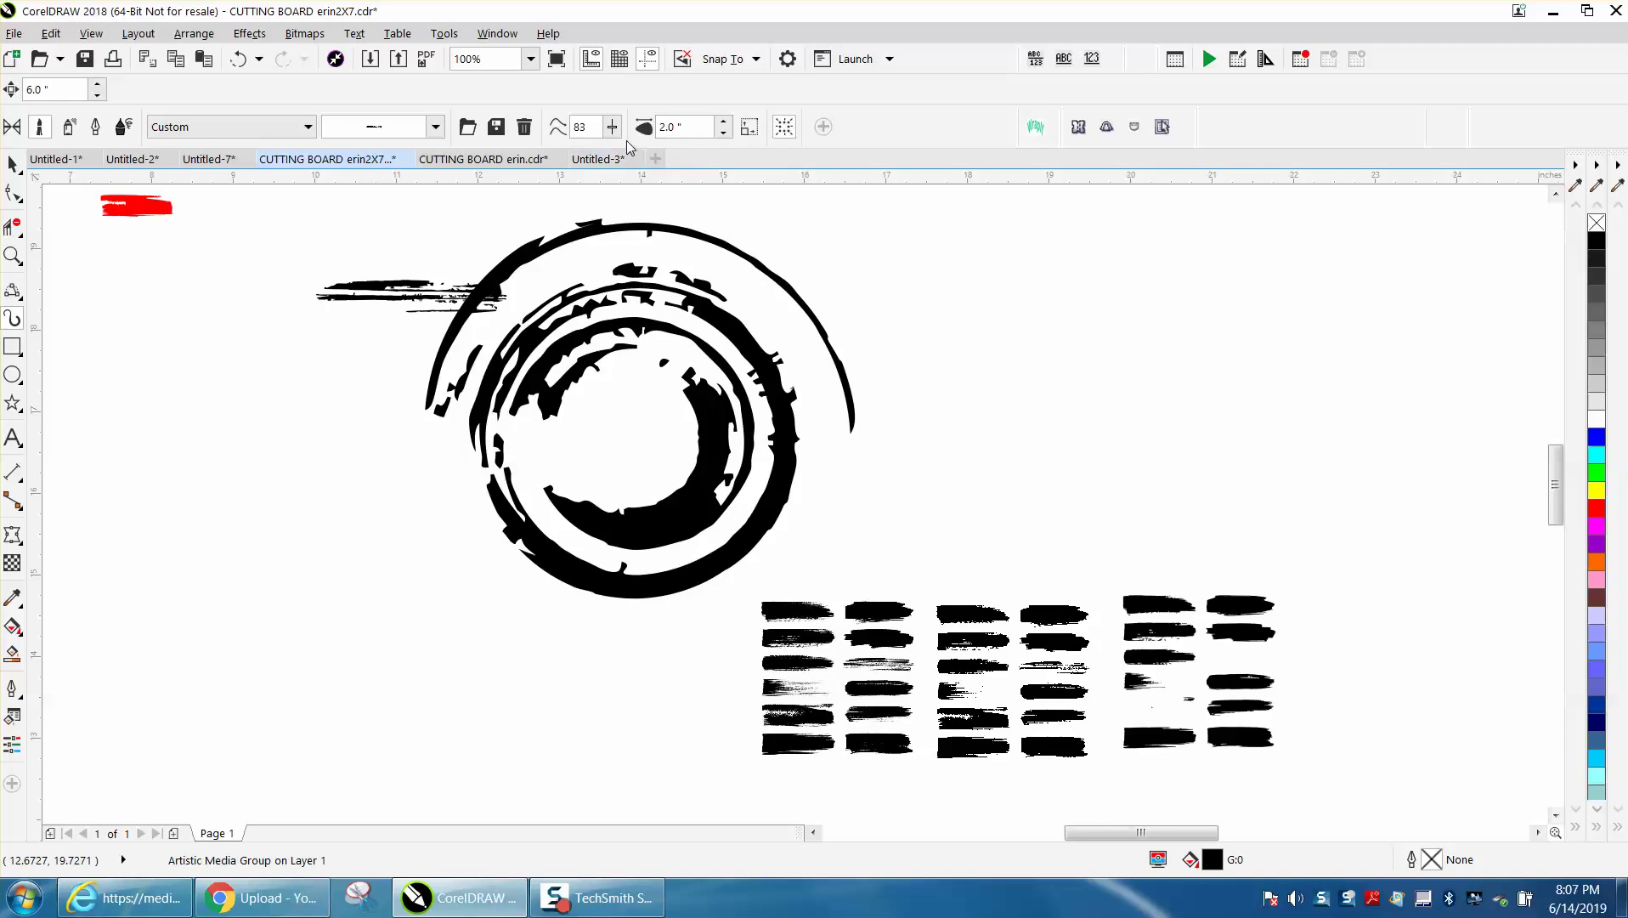
pyautogui.click(701, 132)
pyautogui.write('1')
pyautogui.press('Return')
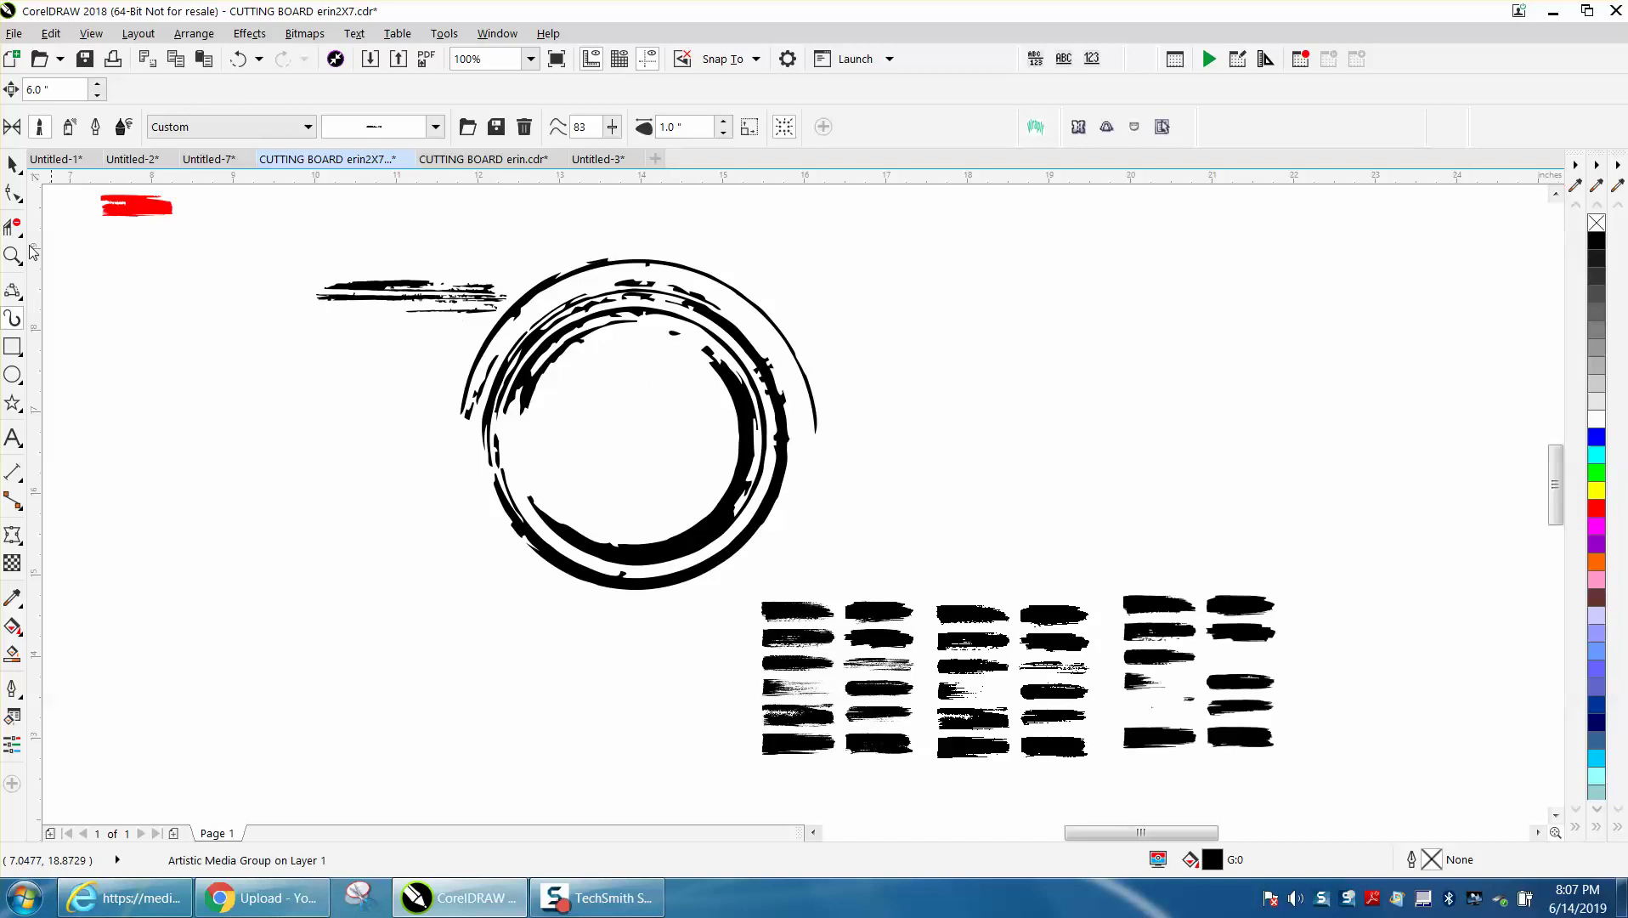
# Marquee-select the loose stroke at the ring's upper left and delete it
pyautogui.click(12, 164)
pyautogui.moveTo(281, 231); pyautogui.dragTo(538, 338)
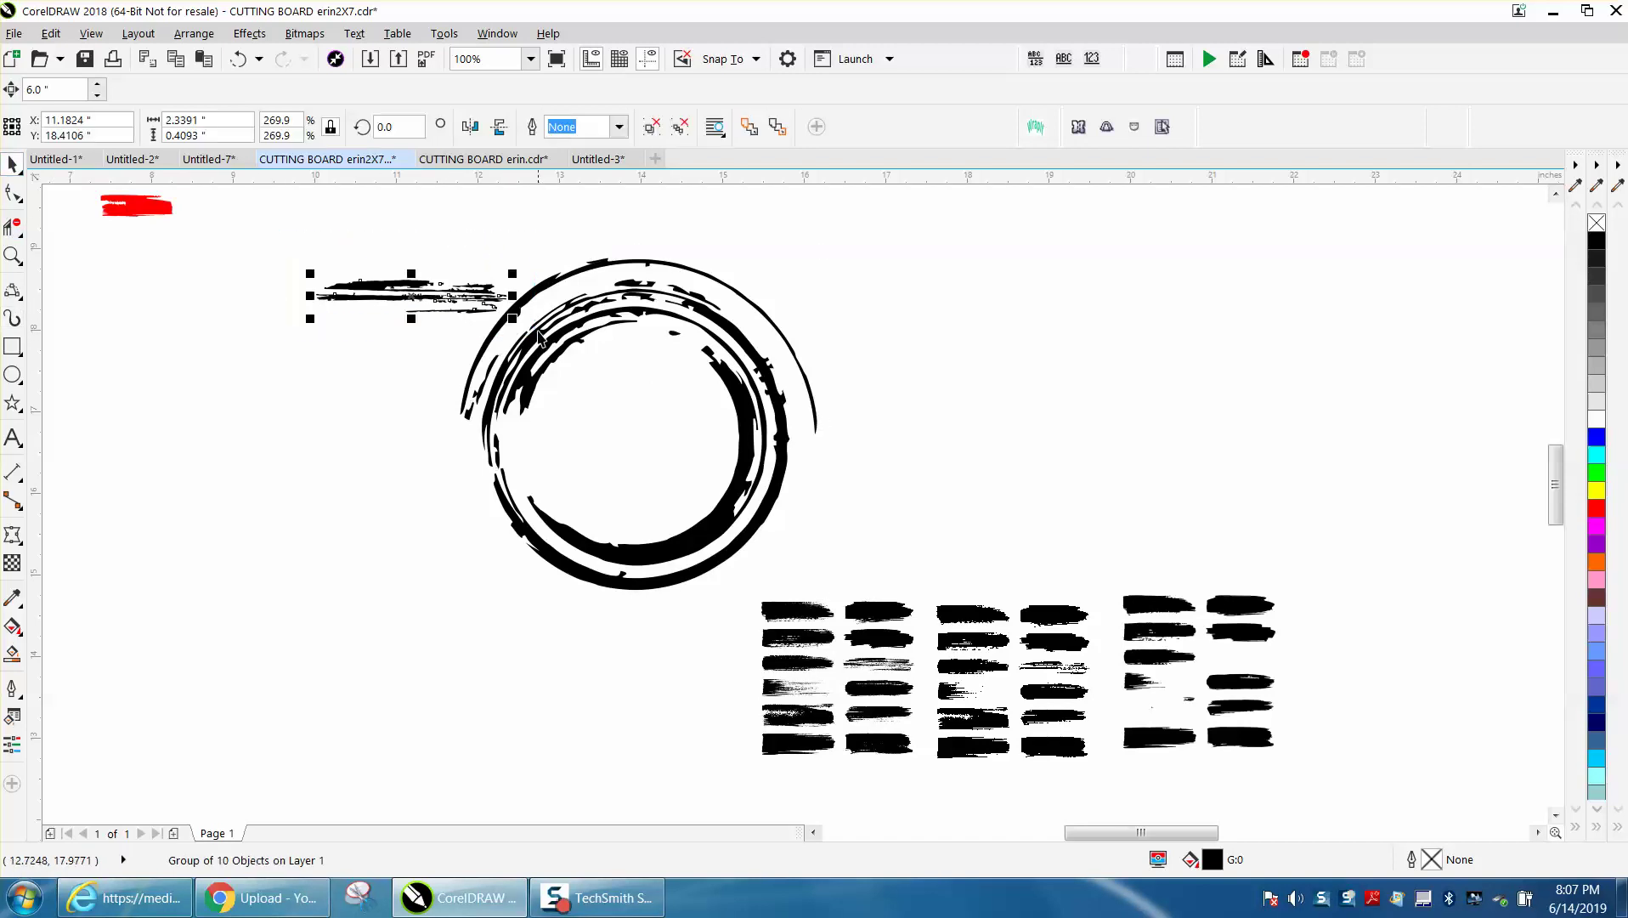
pyautogui.press('Delete')
# Rotate the brush-stroke ring to the left and marquee-select all its pieces
pyautogui.click(595, 327)
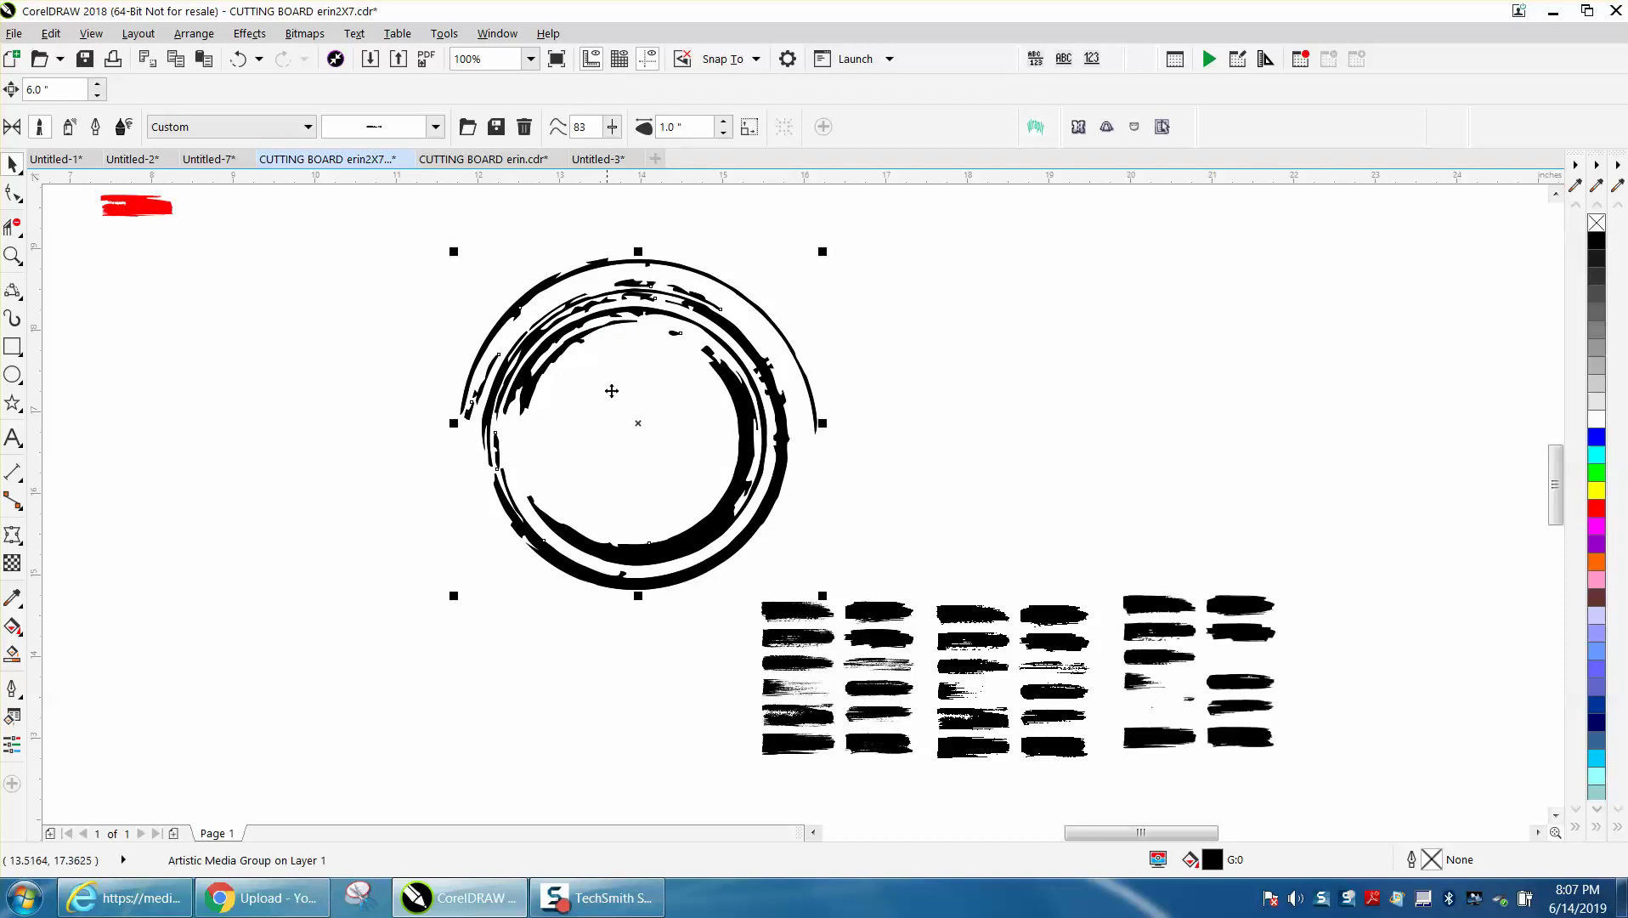
pyautogui.click(635, 410)
pyautogui.moveTo(826, 253)
pyautogui.mouseDown()
pyautogui.moveTo(814, 225)
pyautogui.moveTo(640, 211)
pyautogui.moveTo(436, 342)
pyautogui.moveTo(433, 373)
pyautogui.mouseUp()
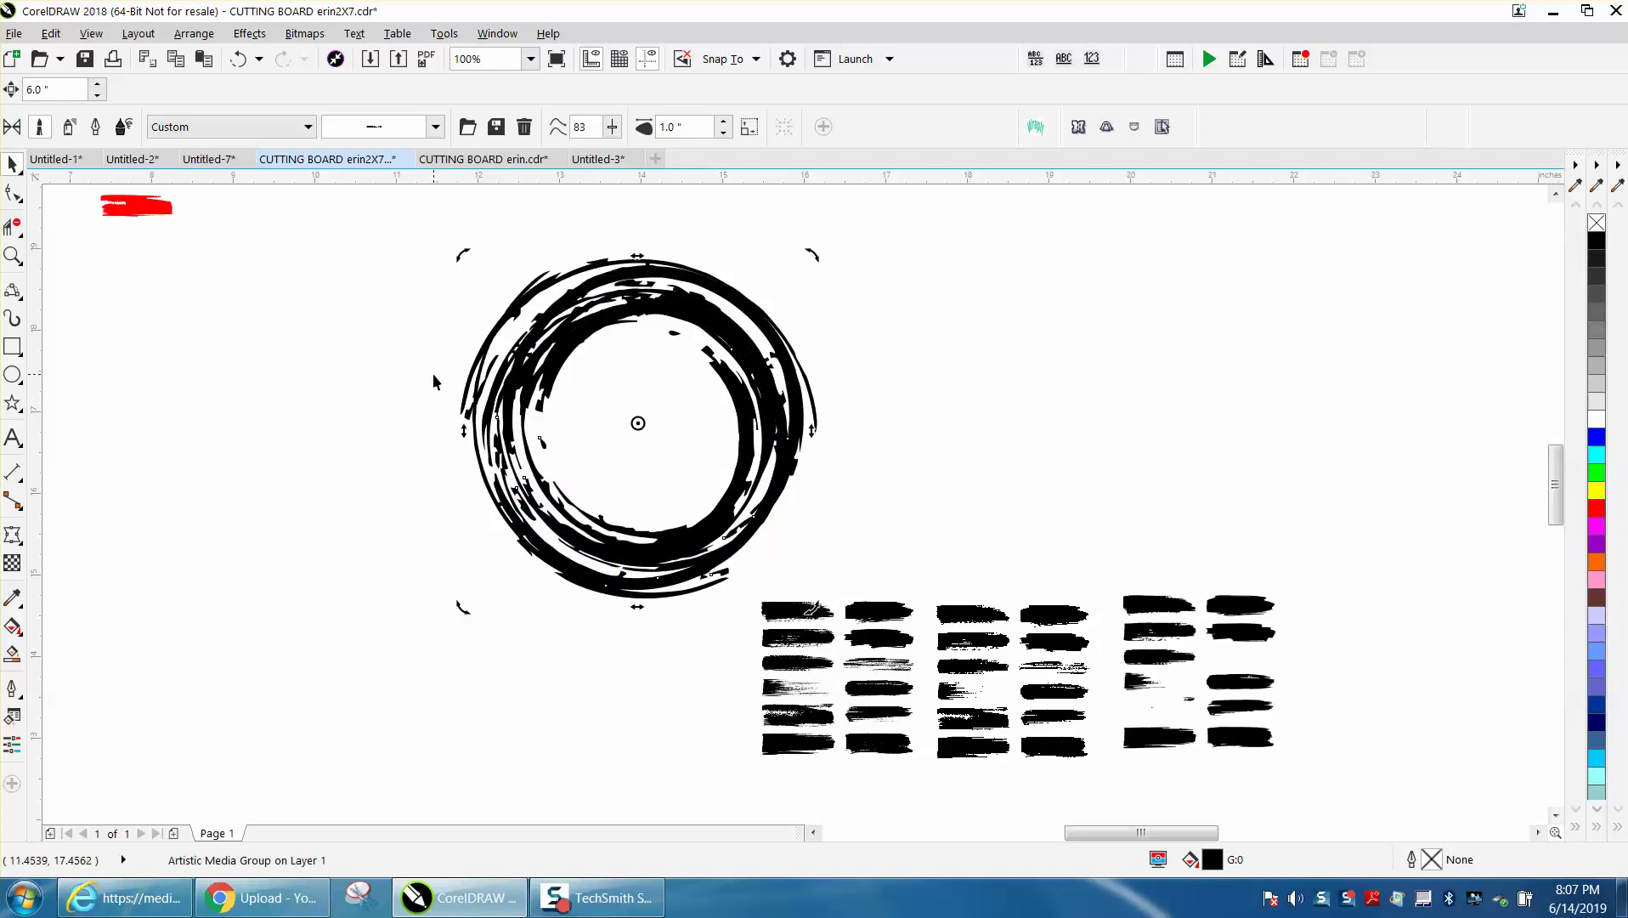
pyautogui.moveTo(420, 236); pyautogui.dragTo(876, 612)
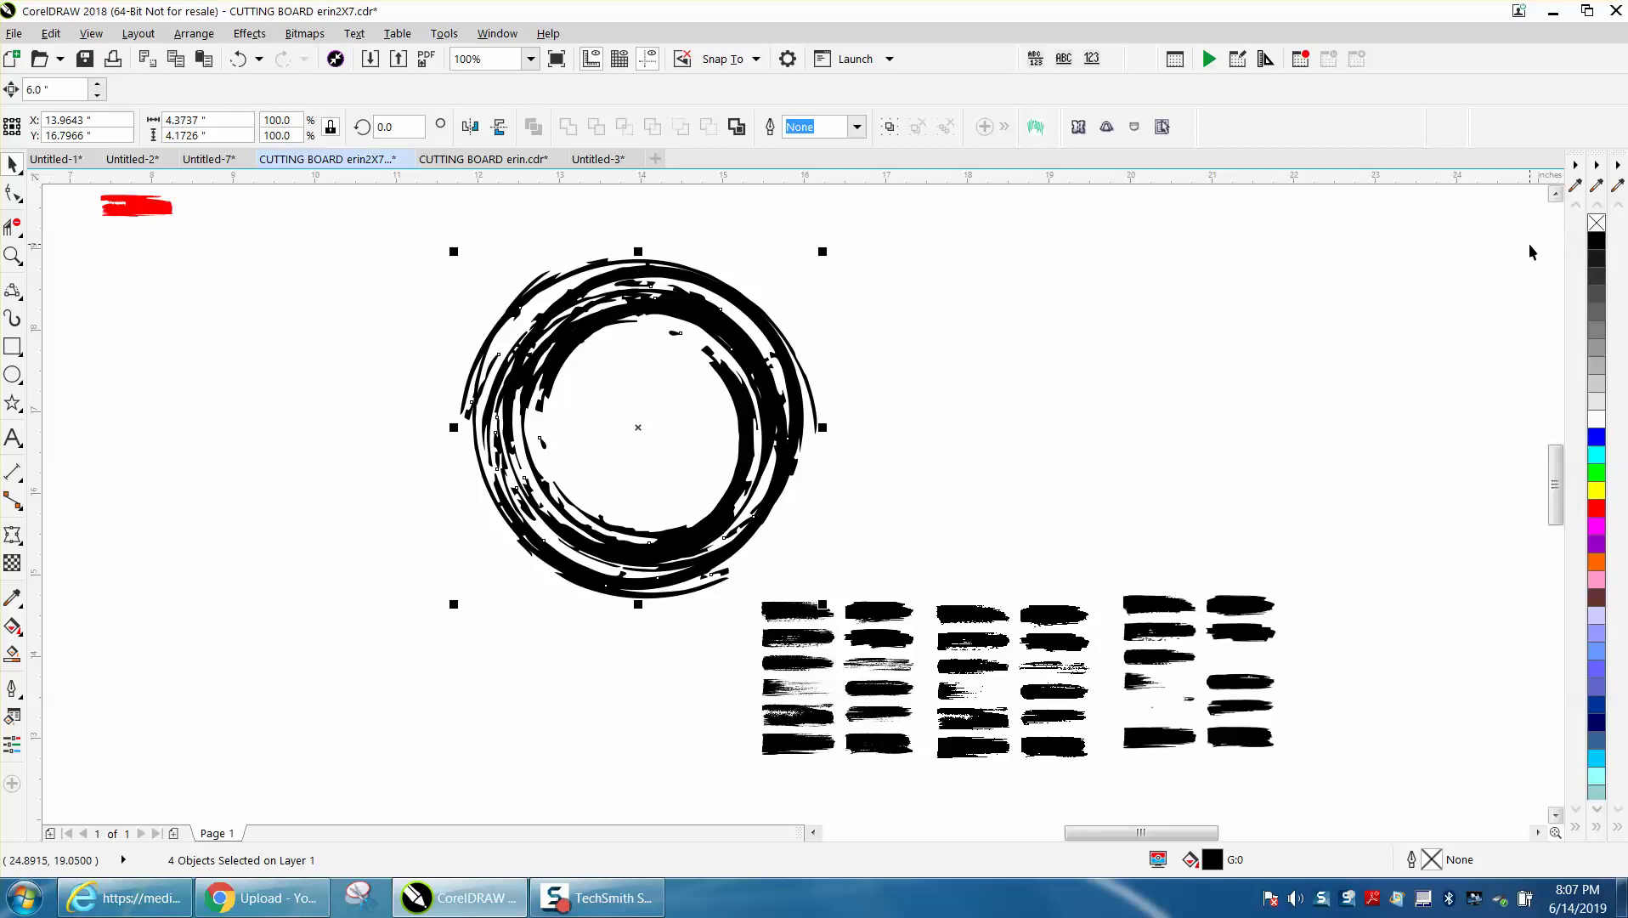
# Give the ring no fill with black hairline outlines, then break it apart
pyautogui.click(1596, 224)
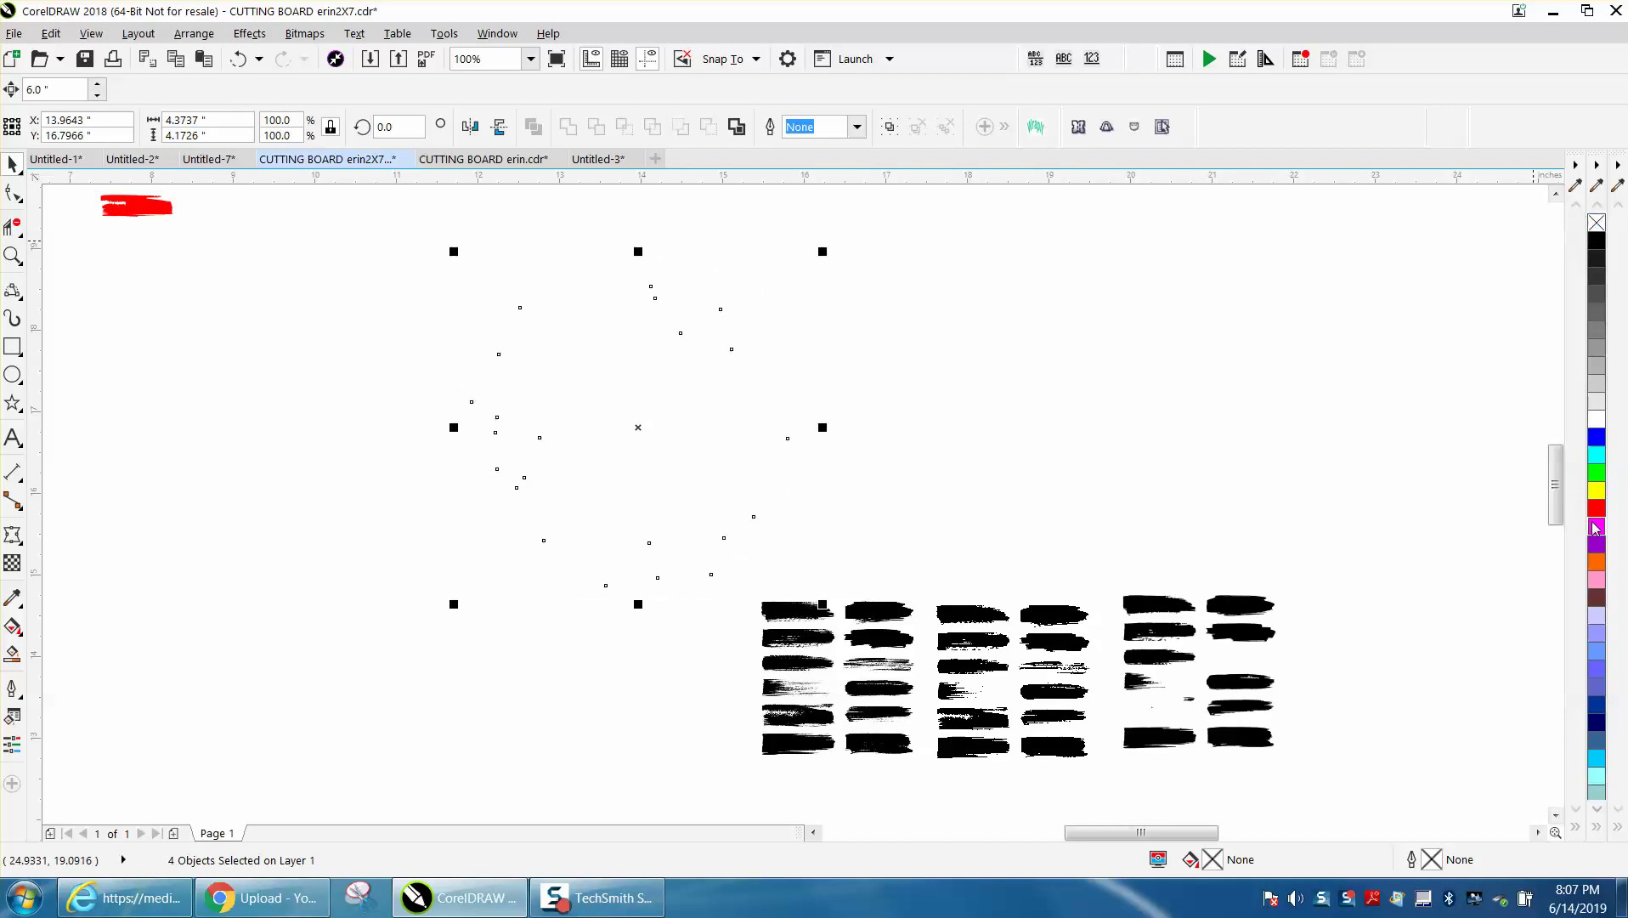
pyautogui.rightClick(1597, 244)
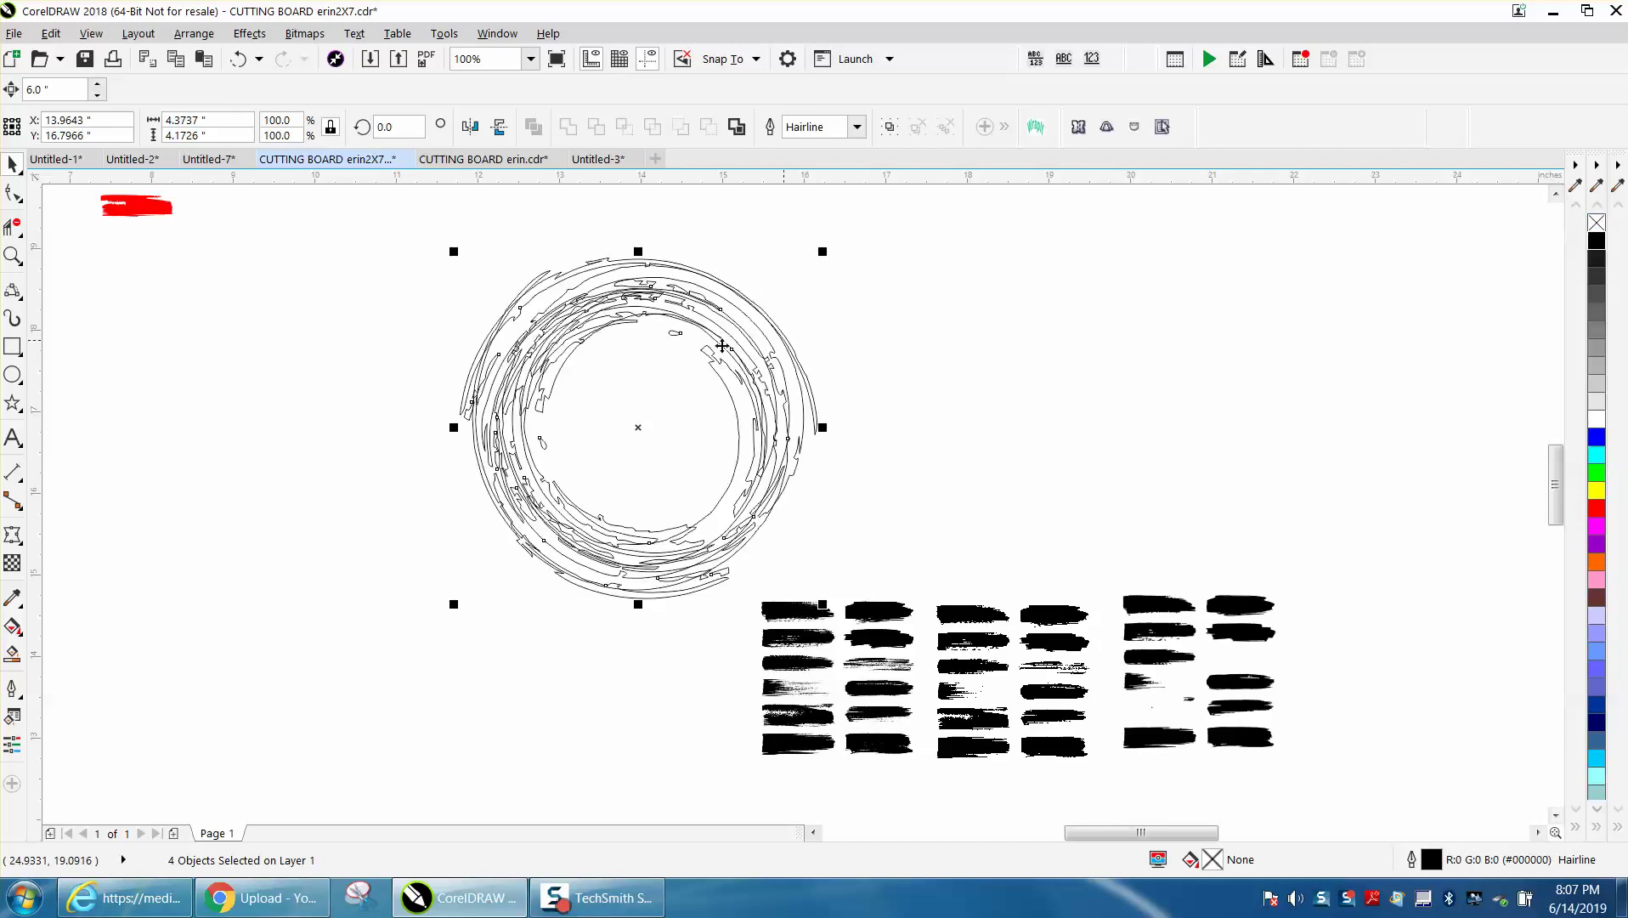
pyautogui.moveTo(393, 223); pyautogui.dragTo(945, 646)
pyautogui.click(195, 34)
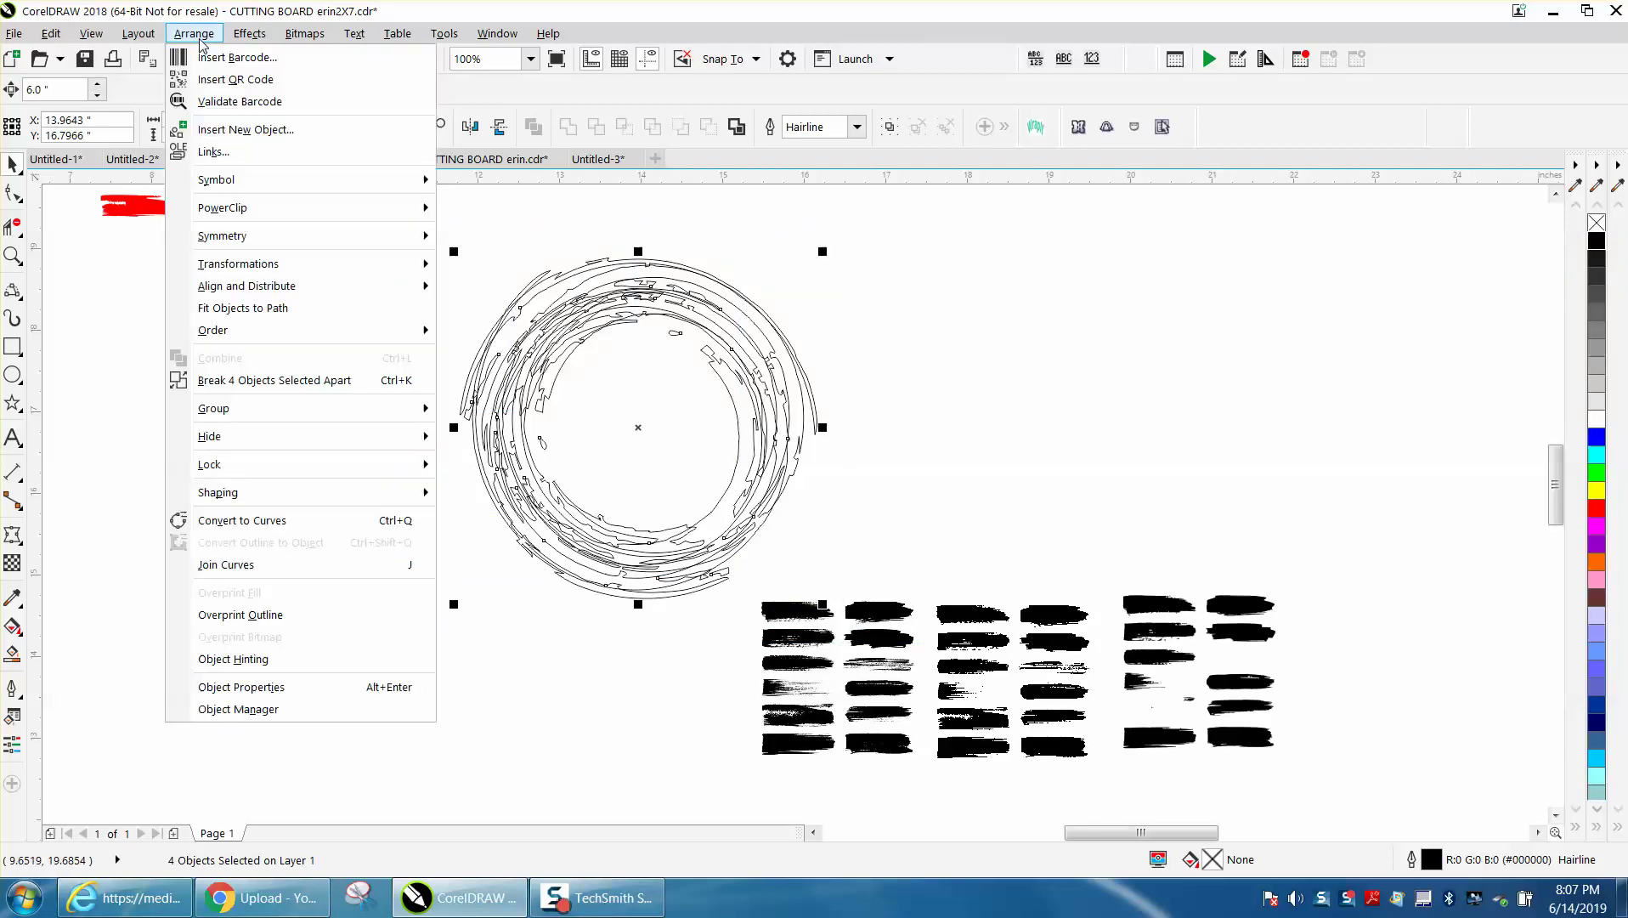
pyautogui.click(272, 381)
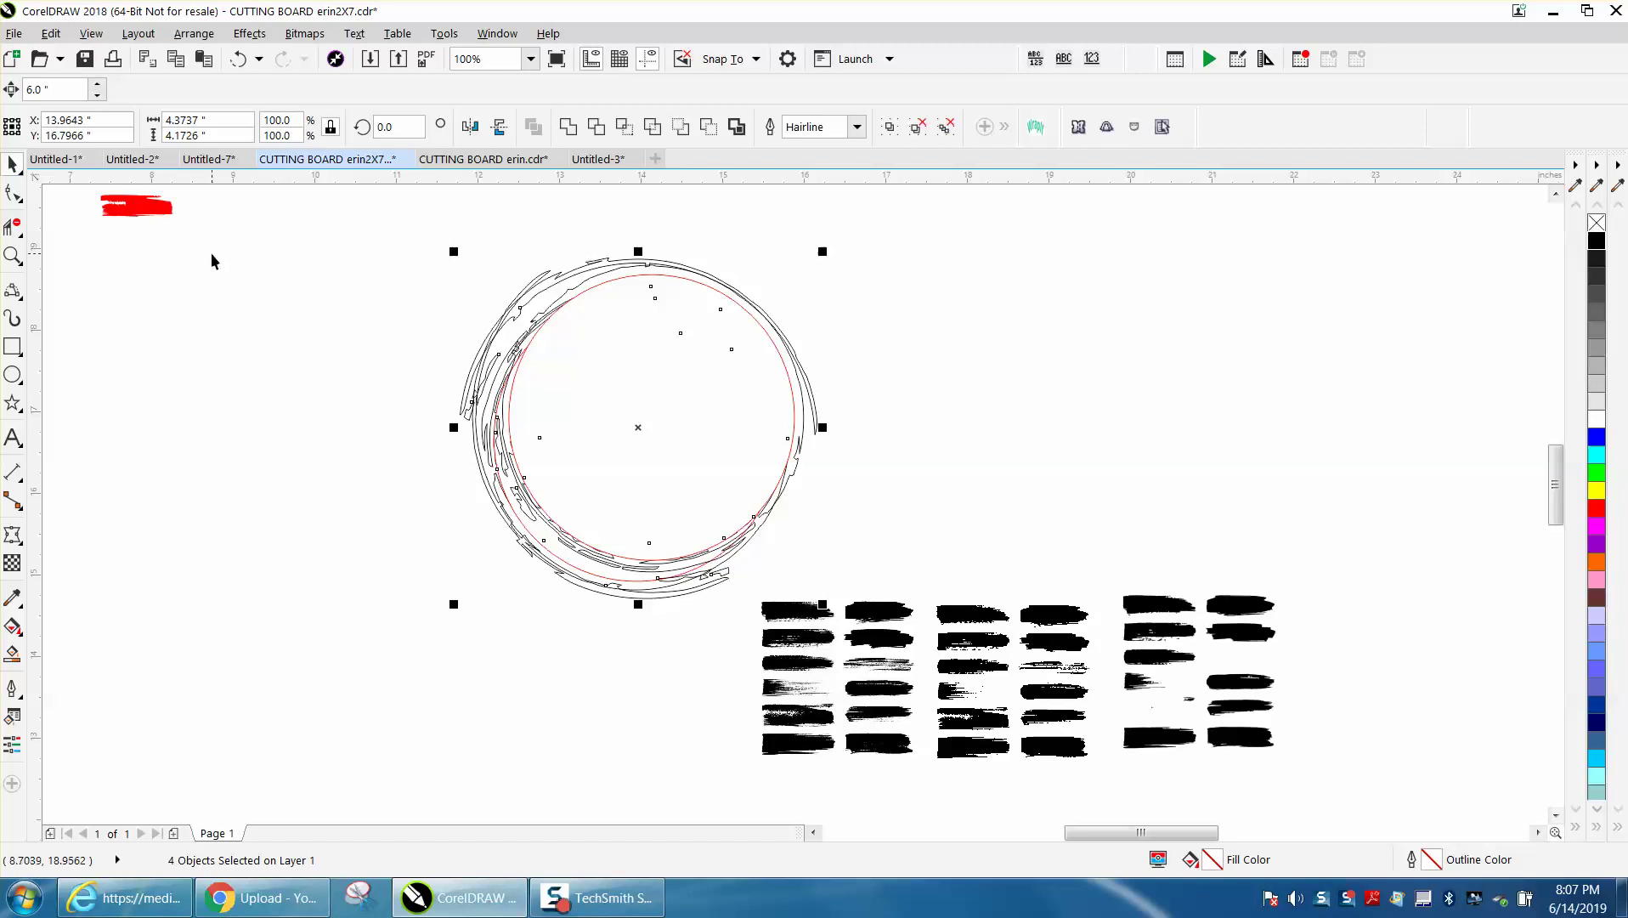
# Paste a red-outlined 3.5-inch circle, select the ring group, and undo the last change
pyautogui.click(596, 353)
pyautogui.hotkey('ctrl', 'v')
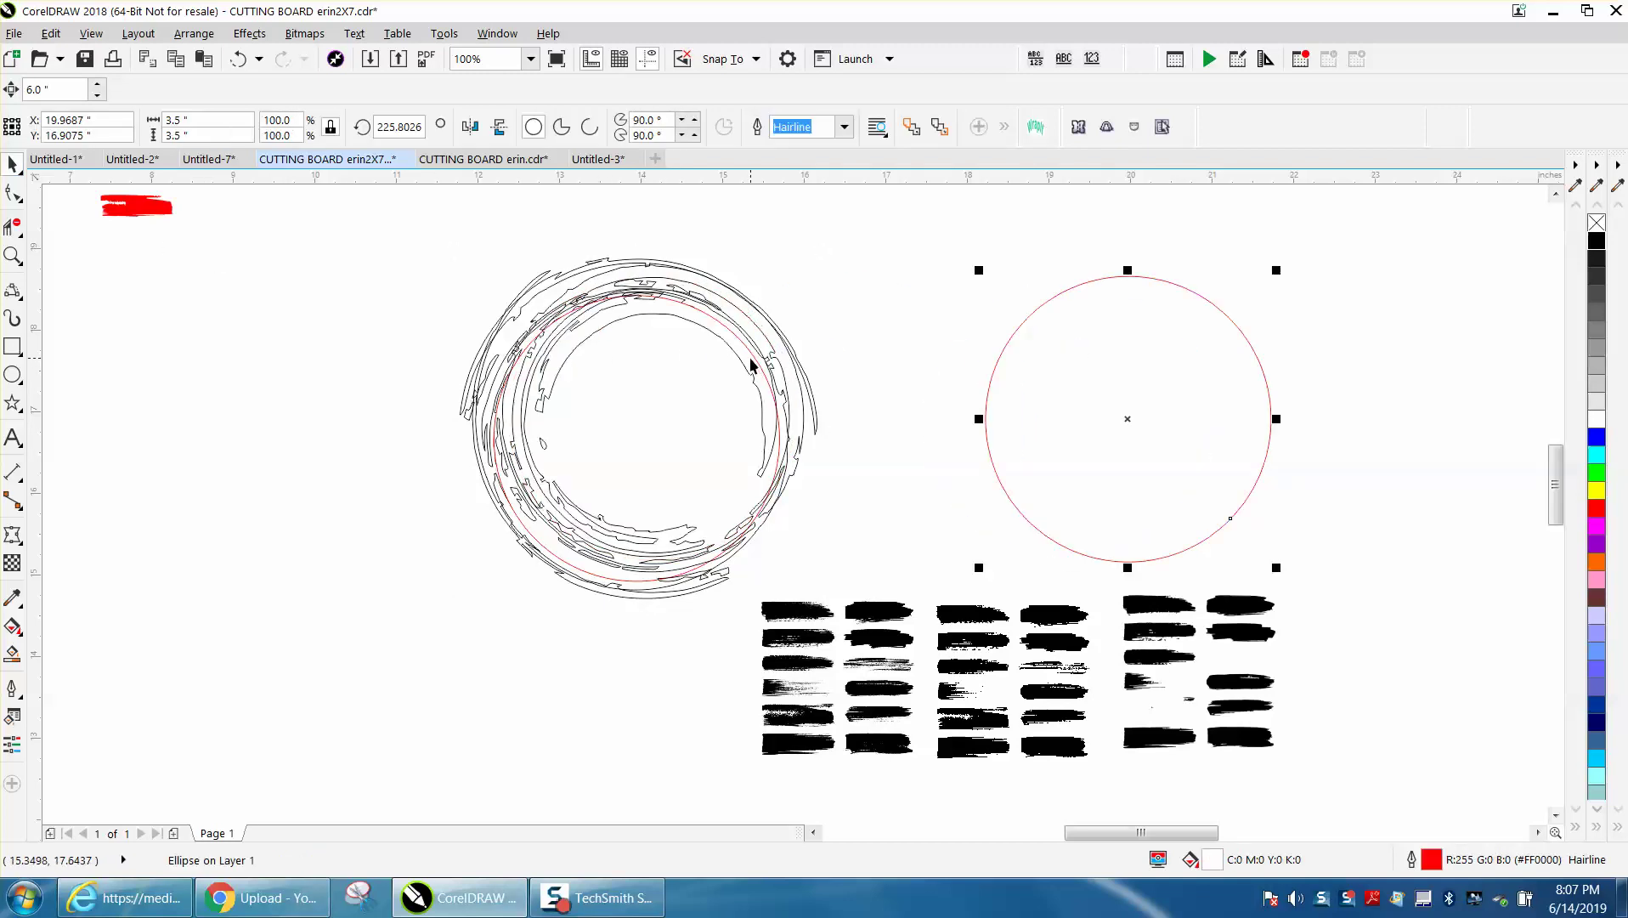
pyautogui.click(753, 355)
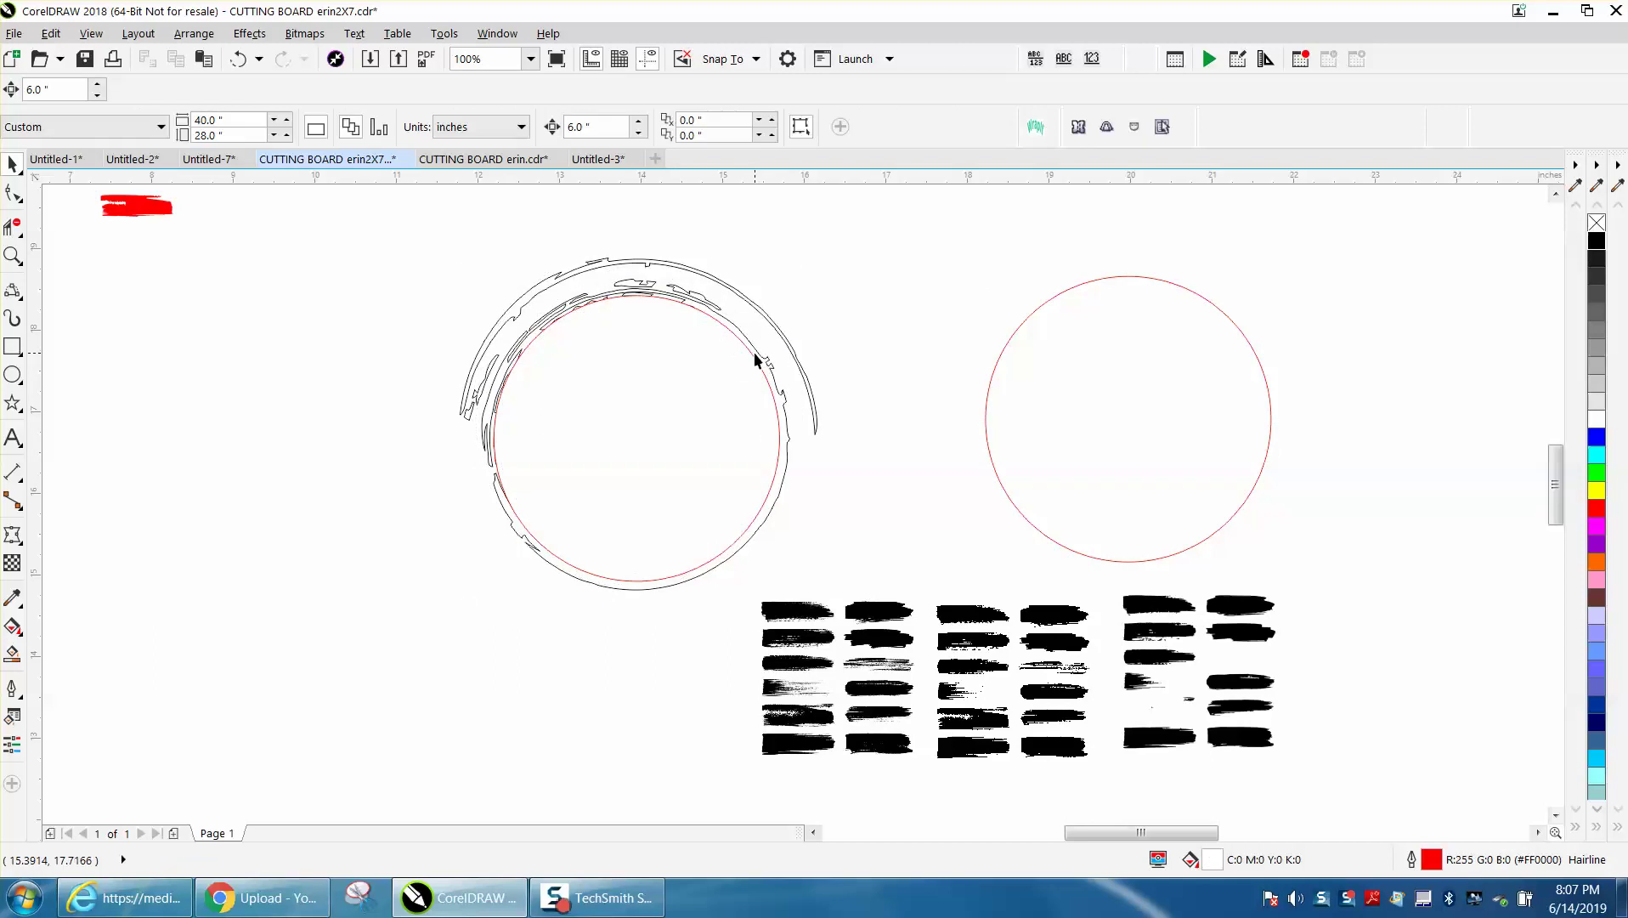
pyautogui.click(238, 58)
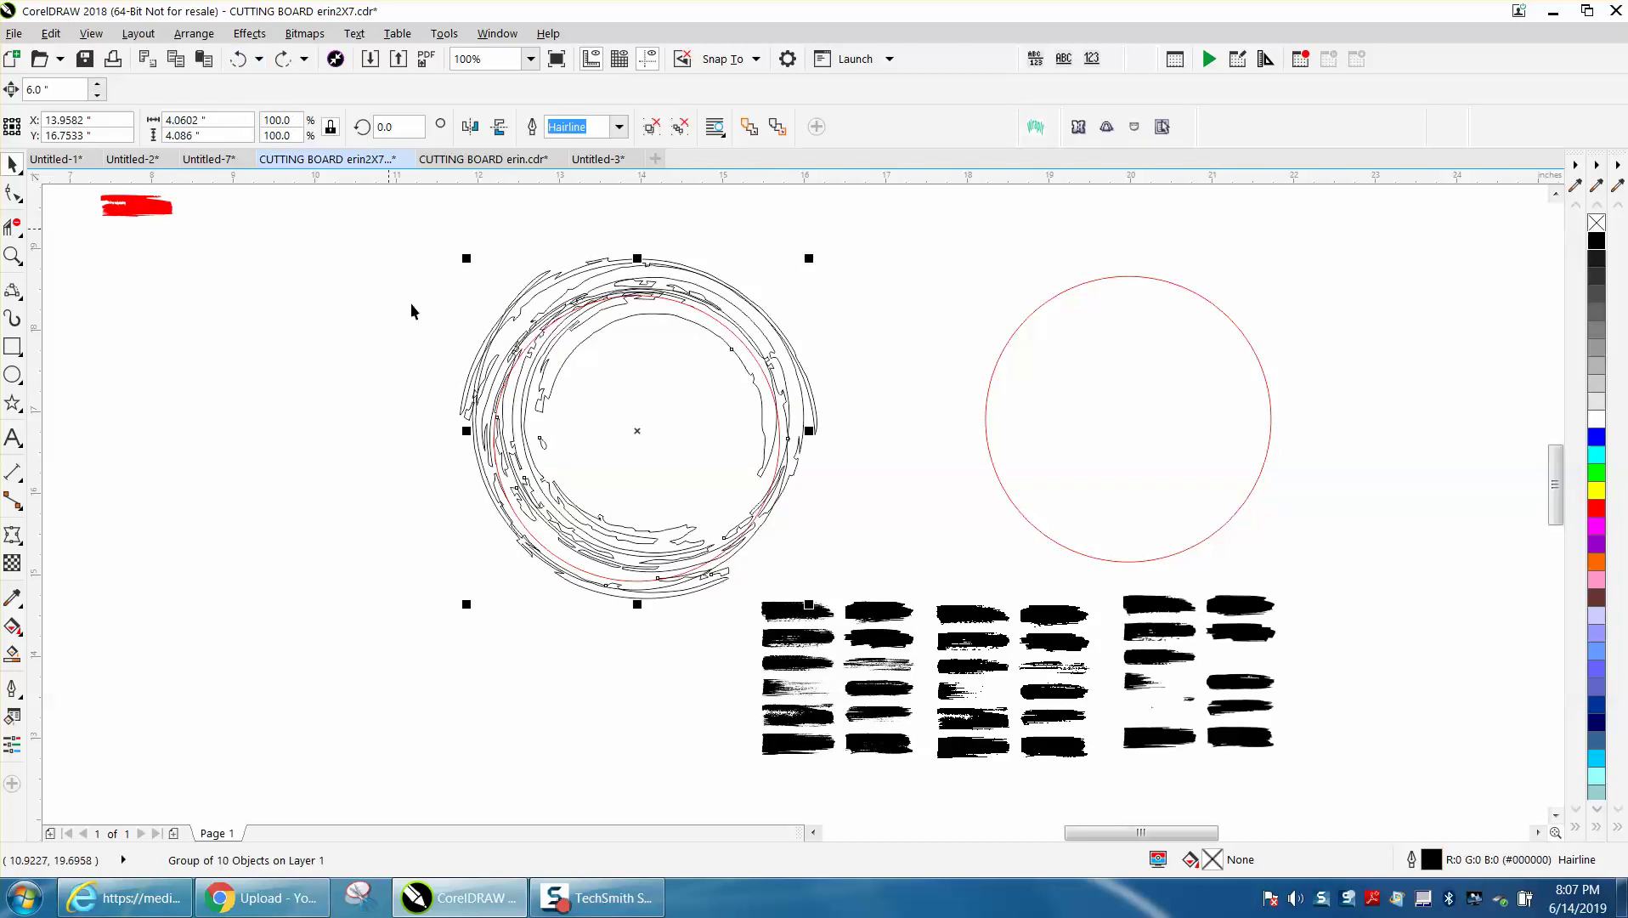
# Ungroup all the selected ring outline pieces
pyautogui.moveTo(391, 229); pyautogui.dragTo(996, 681)
pyautogui.click(193, 33)
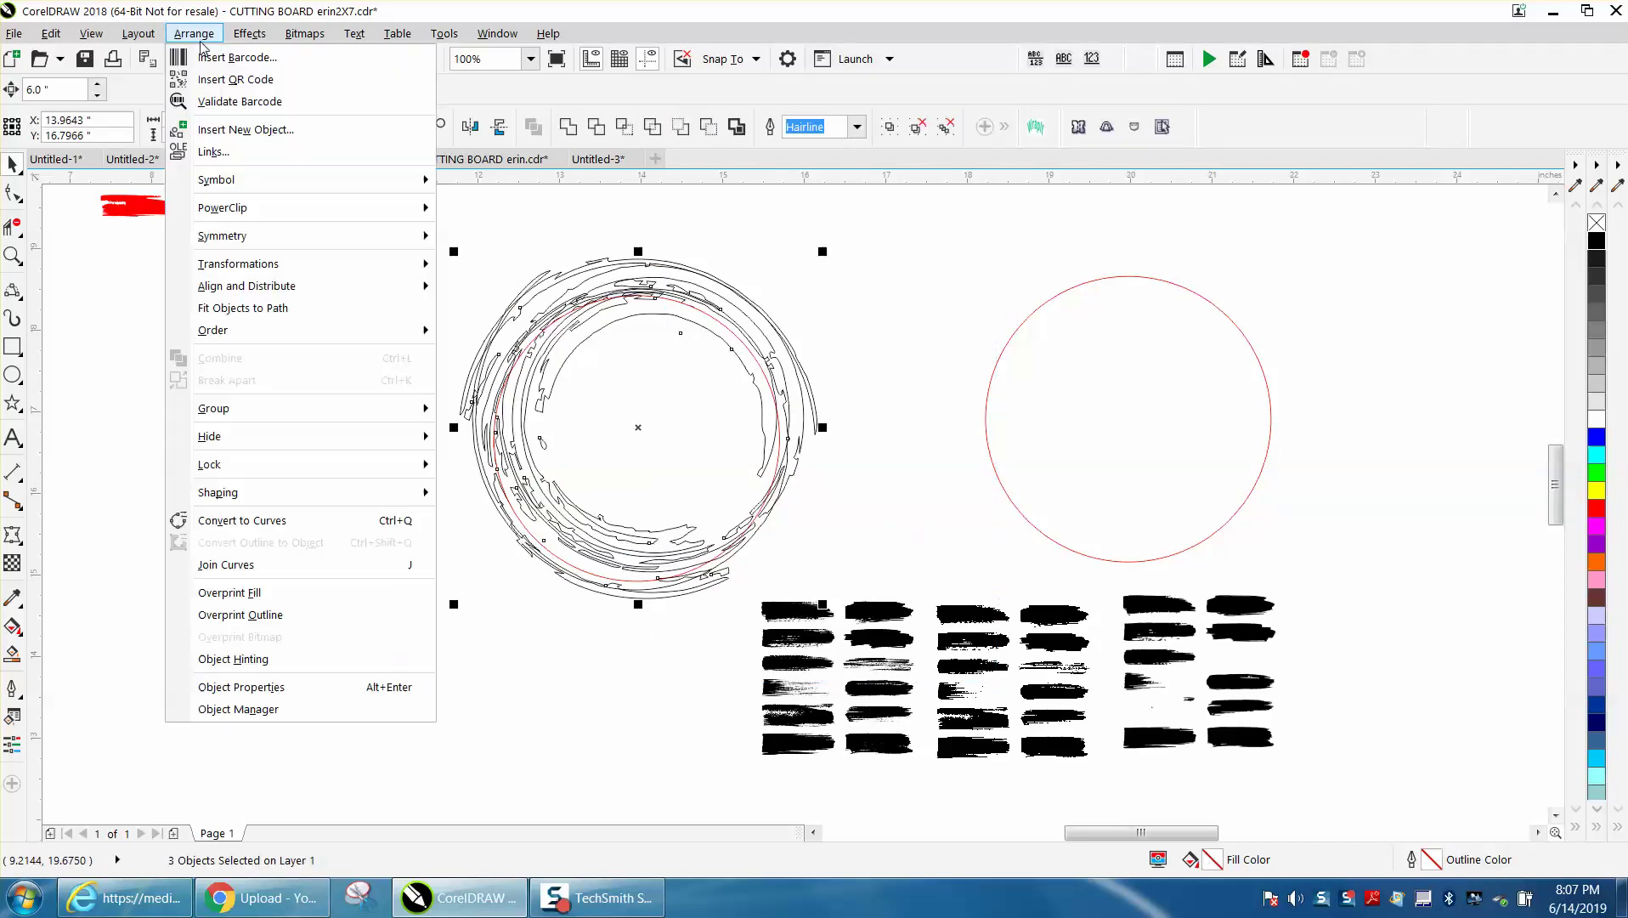
pyautogui.moveTo(270, 418)
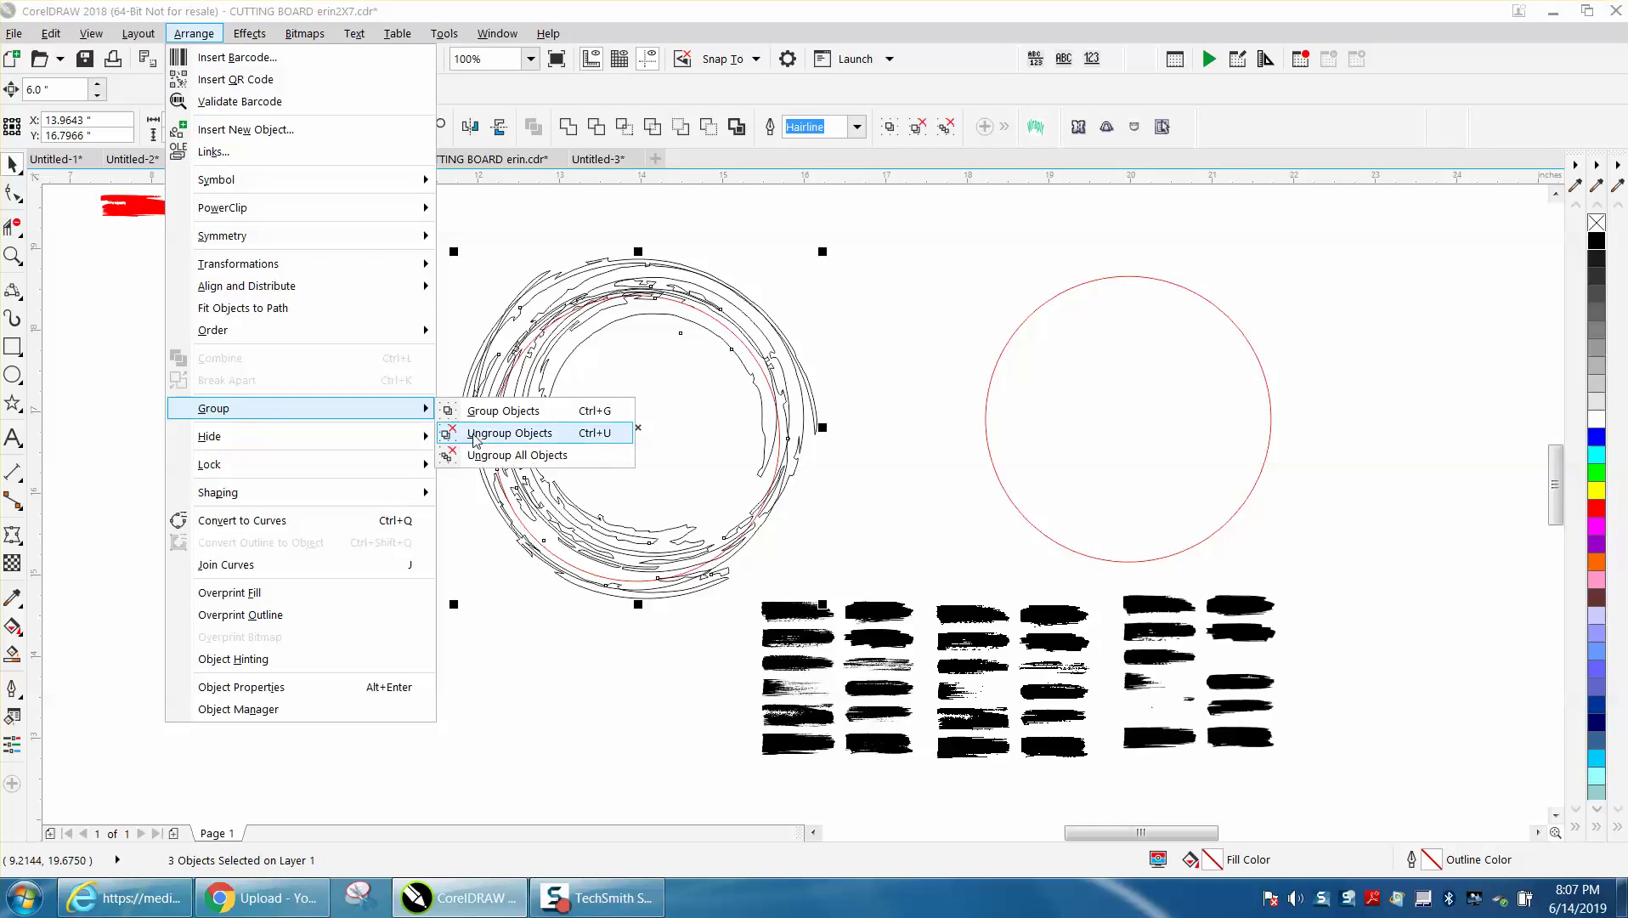
pyautogui.click(510, 433)
# Delete the red circle inside the ring and zoom in on the outlined ring
pyautogui.click(352, 421)
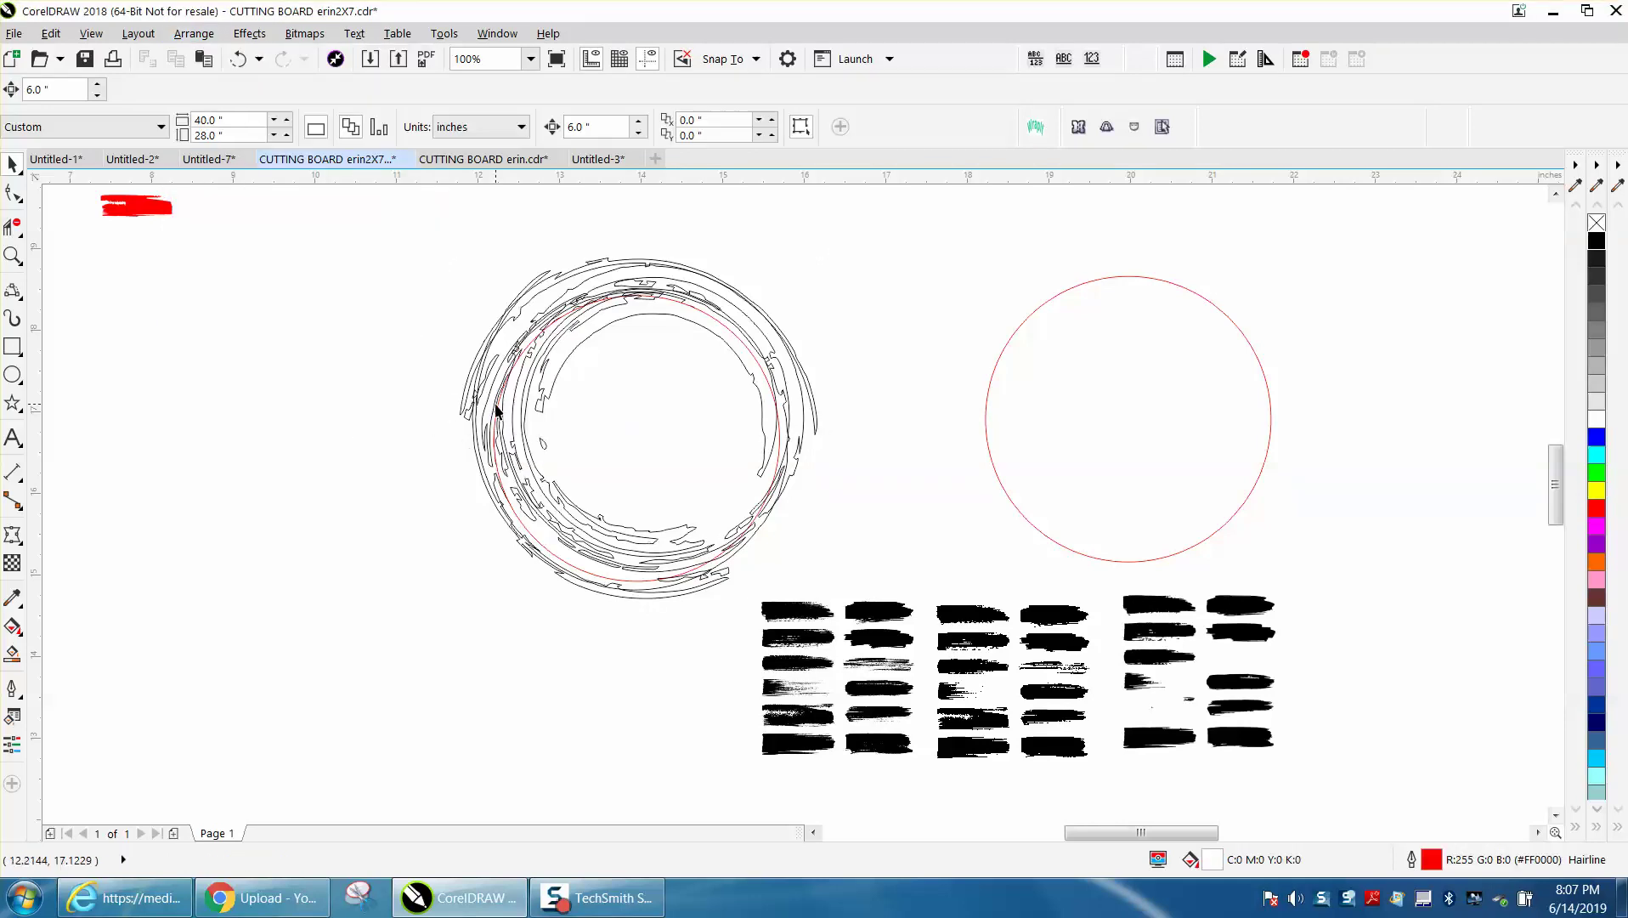
pyautogui.click(703, 312)
pyautogui.press('Delete')
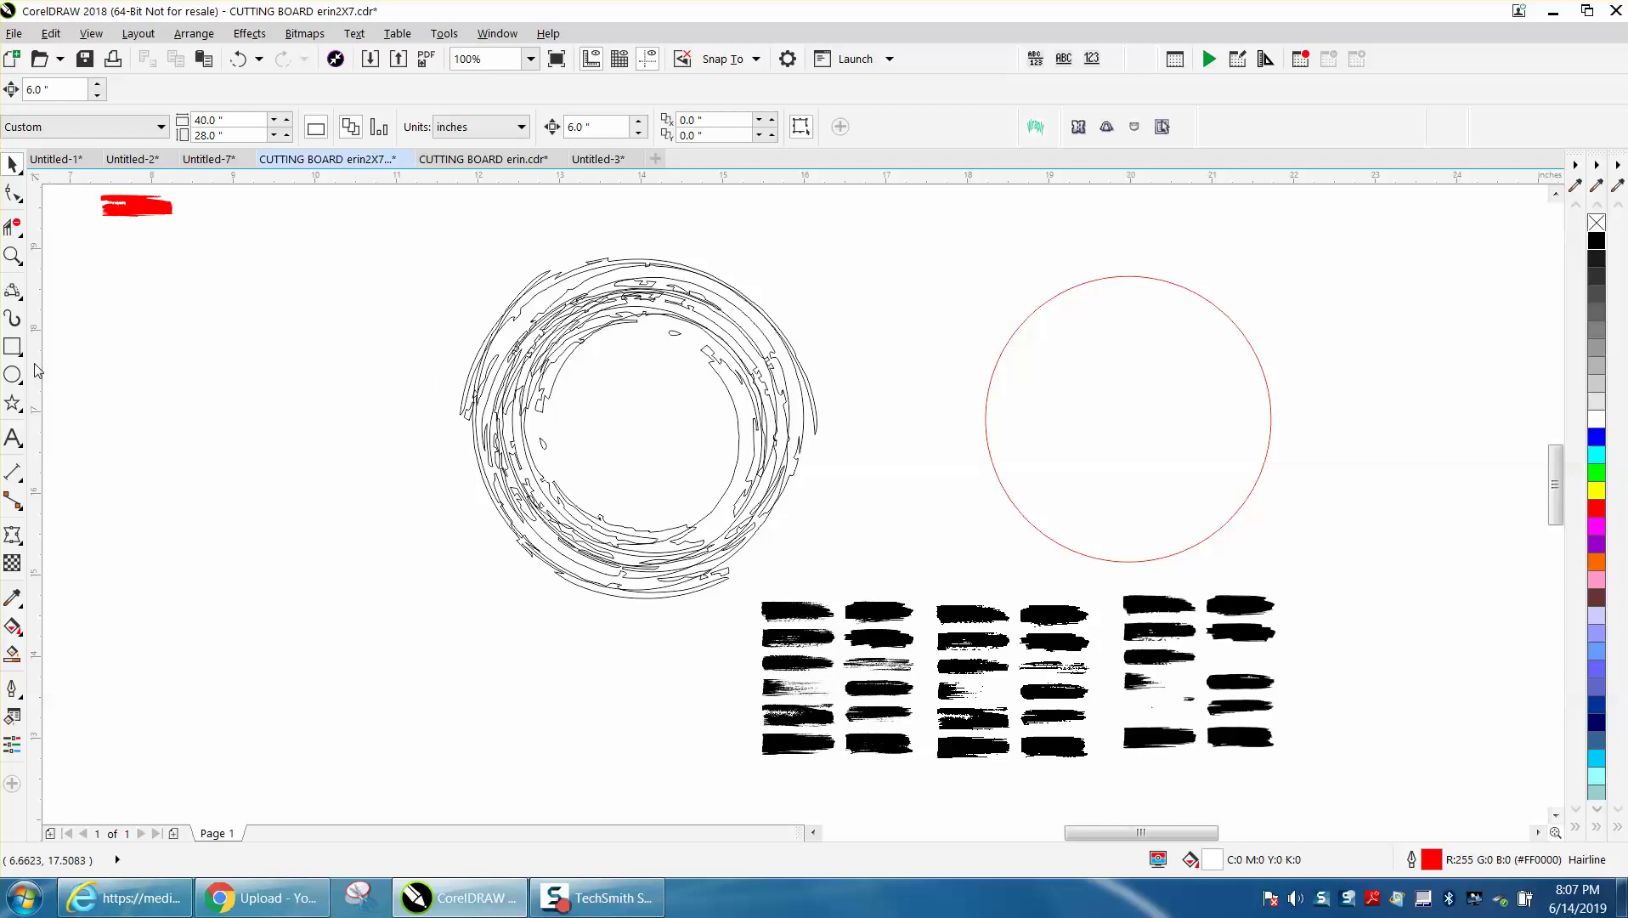
pyautogui.click(13, 255)
pyautogui.moveTo(429, 244); pyautogui.dragTo(953, 636)
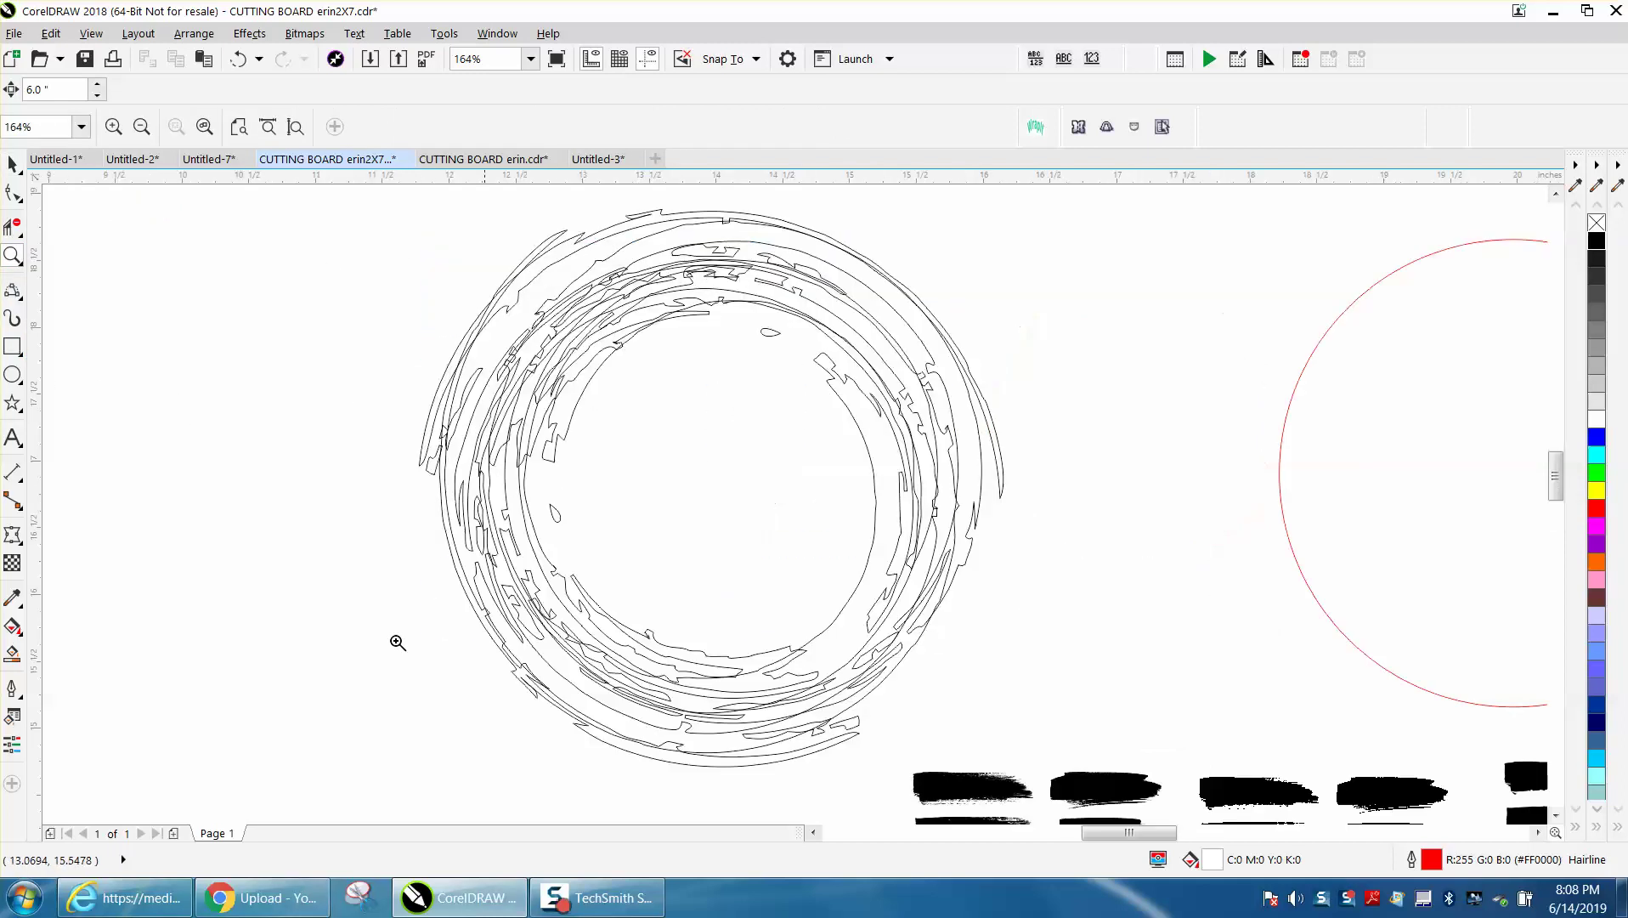
# Smart Fill the ring's inner and outer traced bands black all the way around
pyautogui.click(19, 655)
pyautogui.click(510, 323)
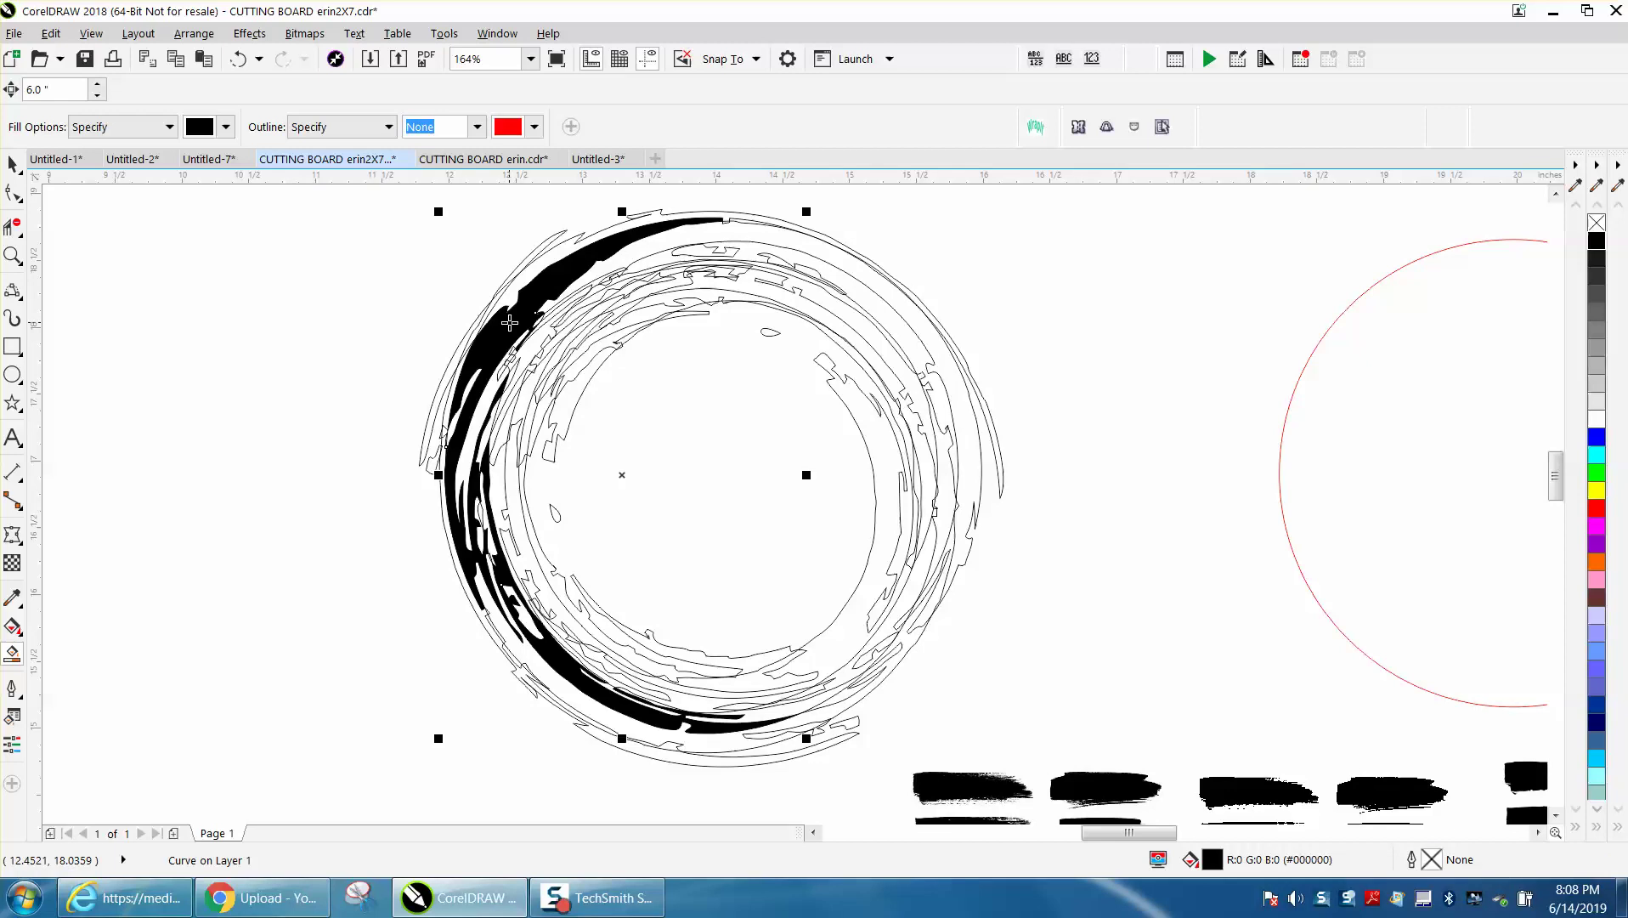
pyautogui.click(763, 253)
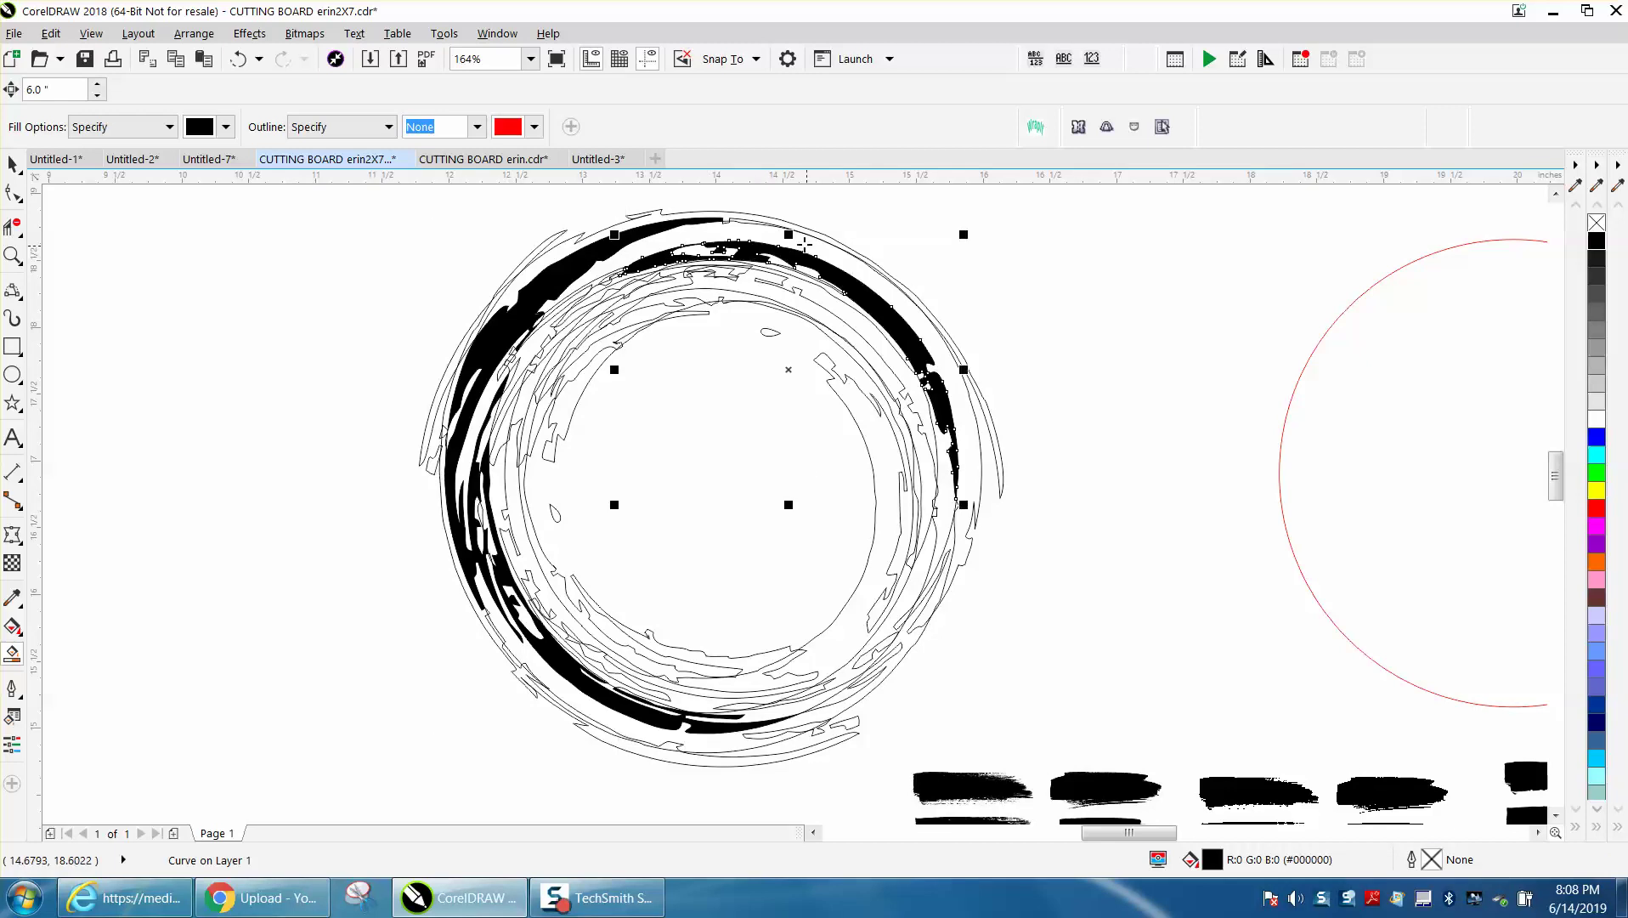
pyautogui.click(769, 330)
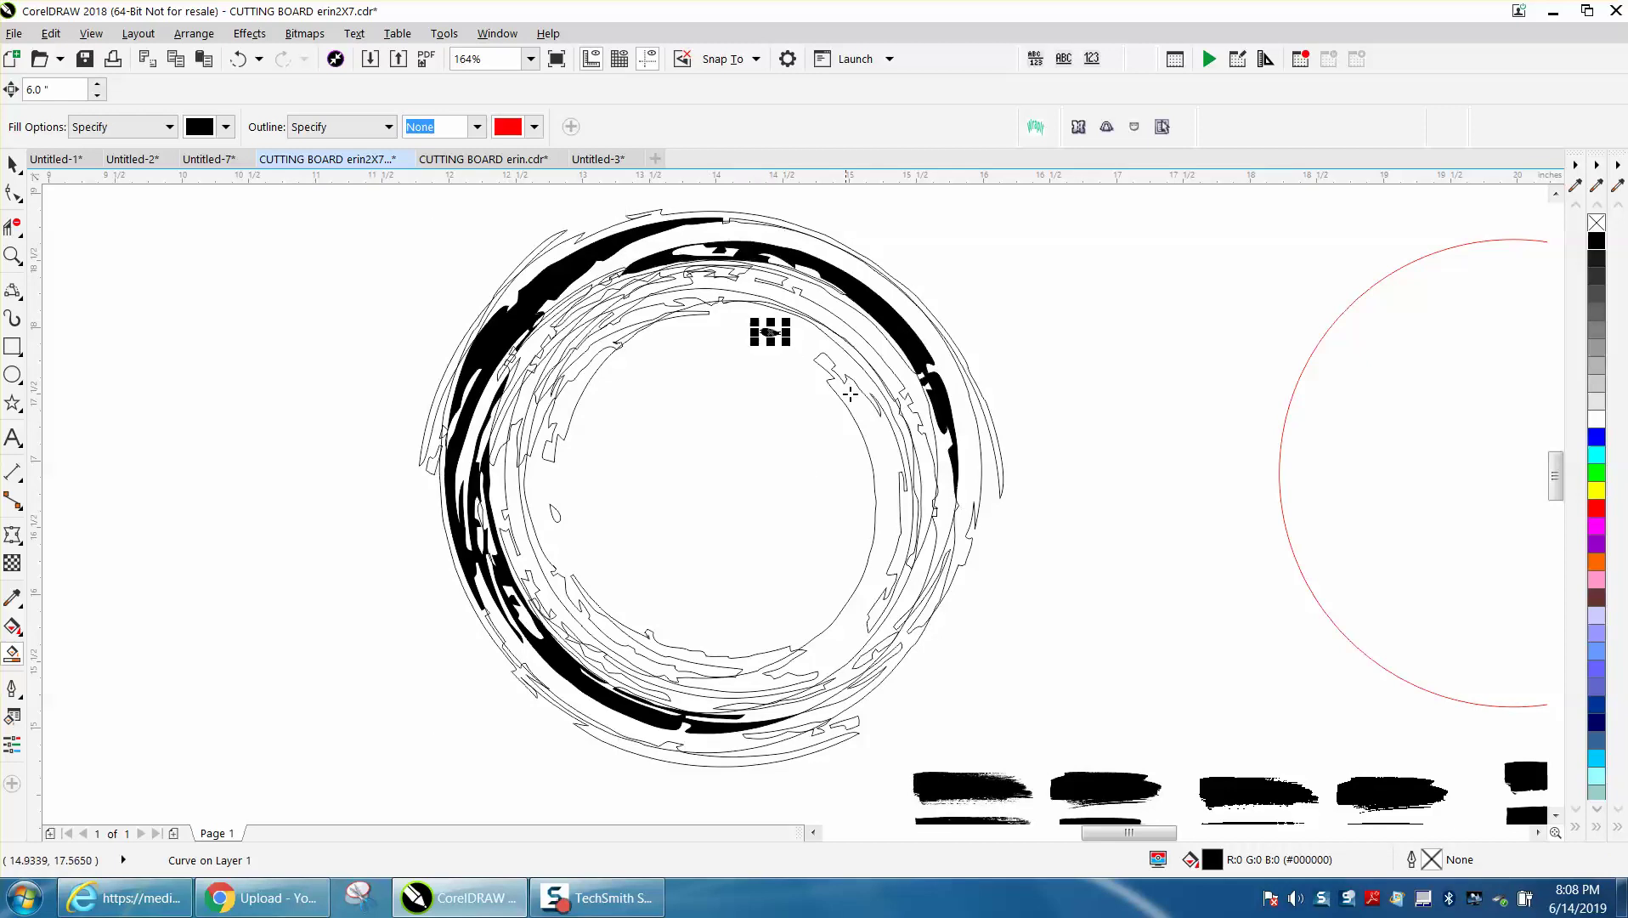
pyautogui.click(861, 404)
pyautogui.click(558, 399)
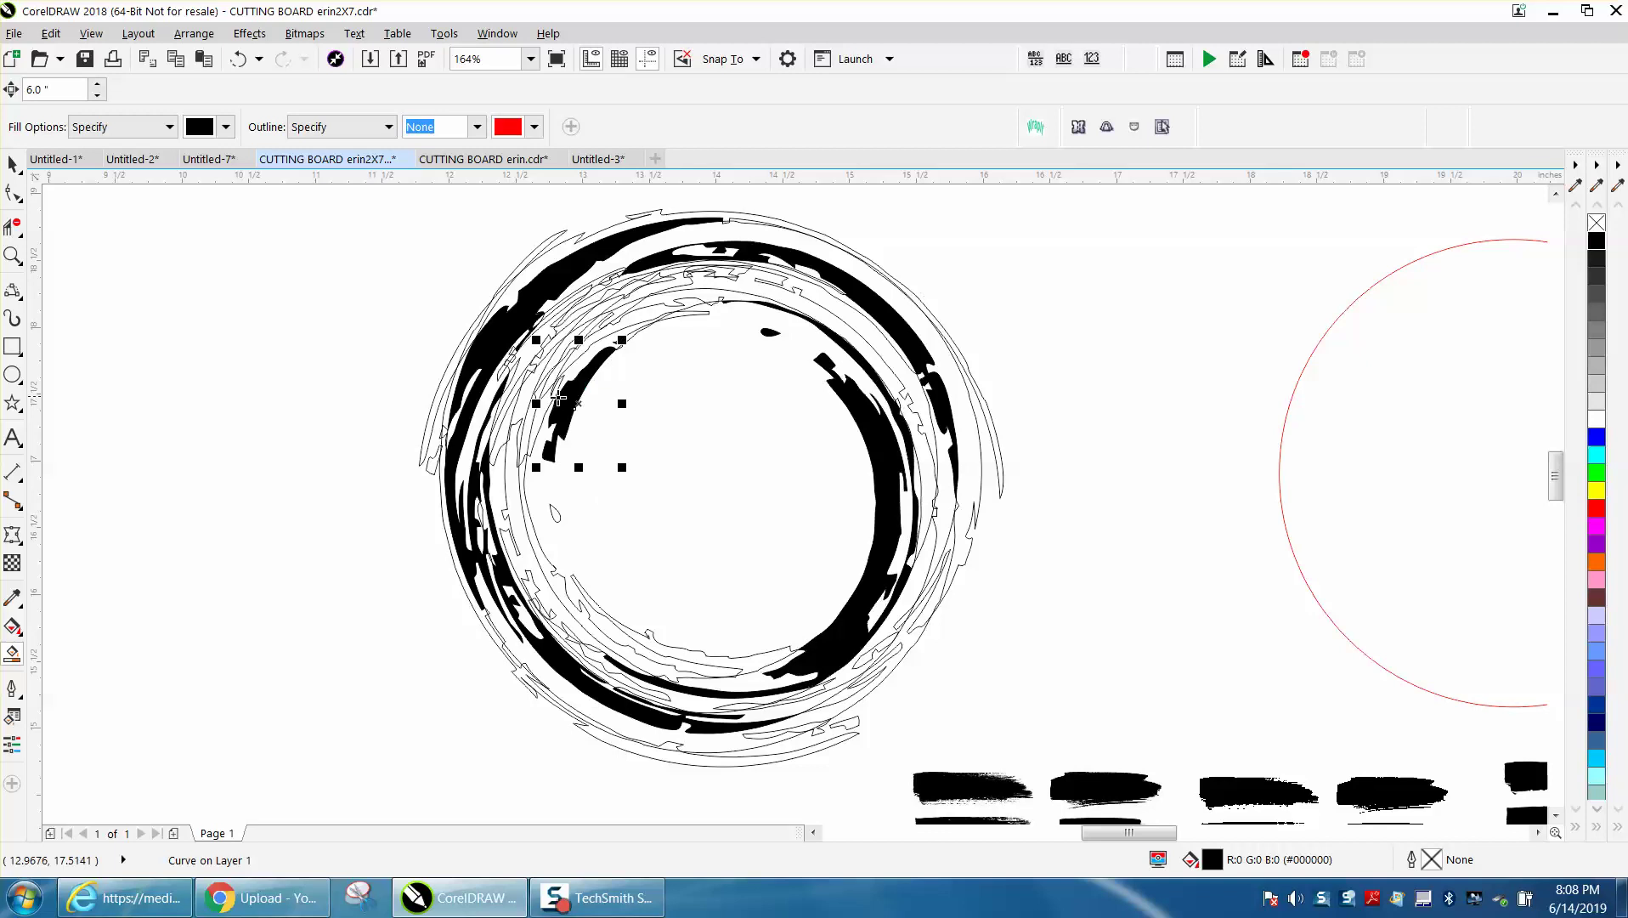
pyautogui.click(520, 406)
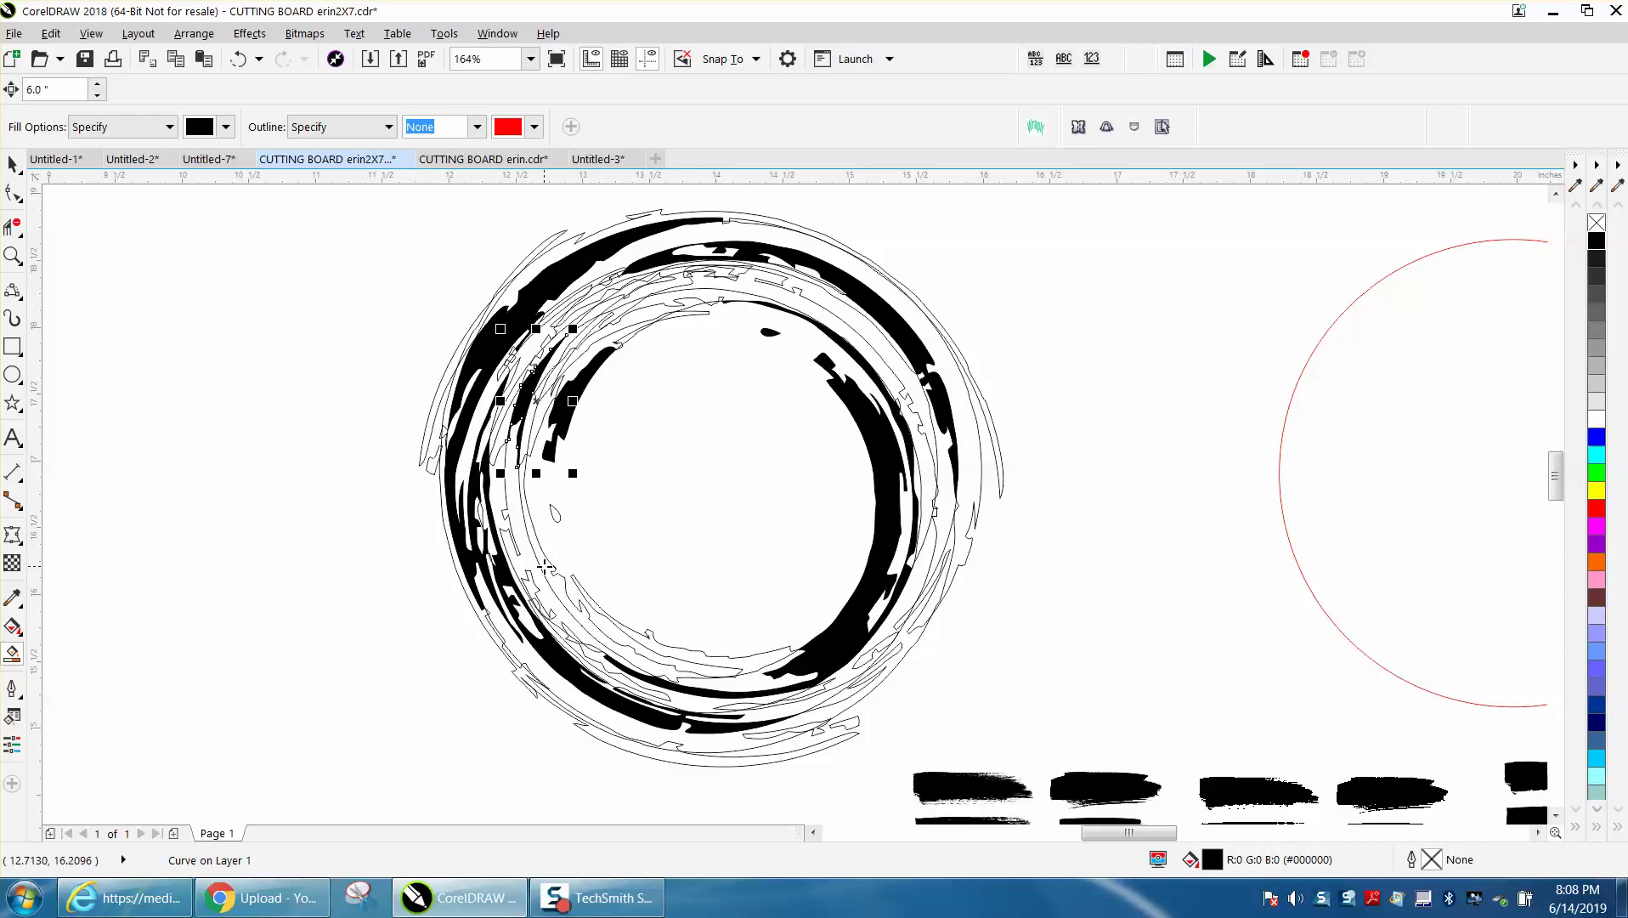
pyautogui.click(546, 568)
pyautogui.click(704, 660)
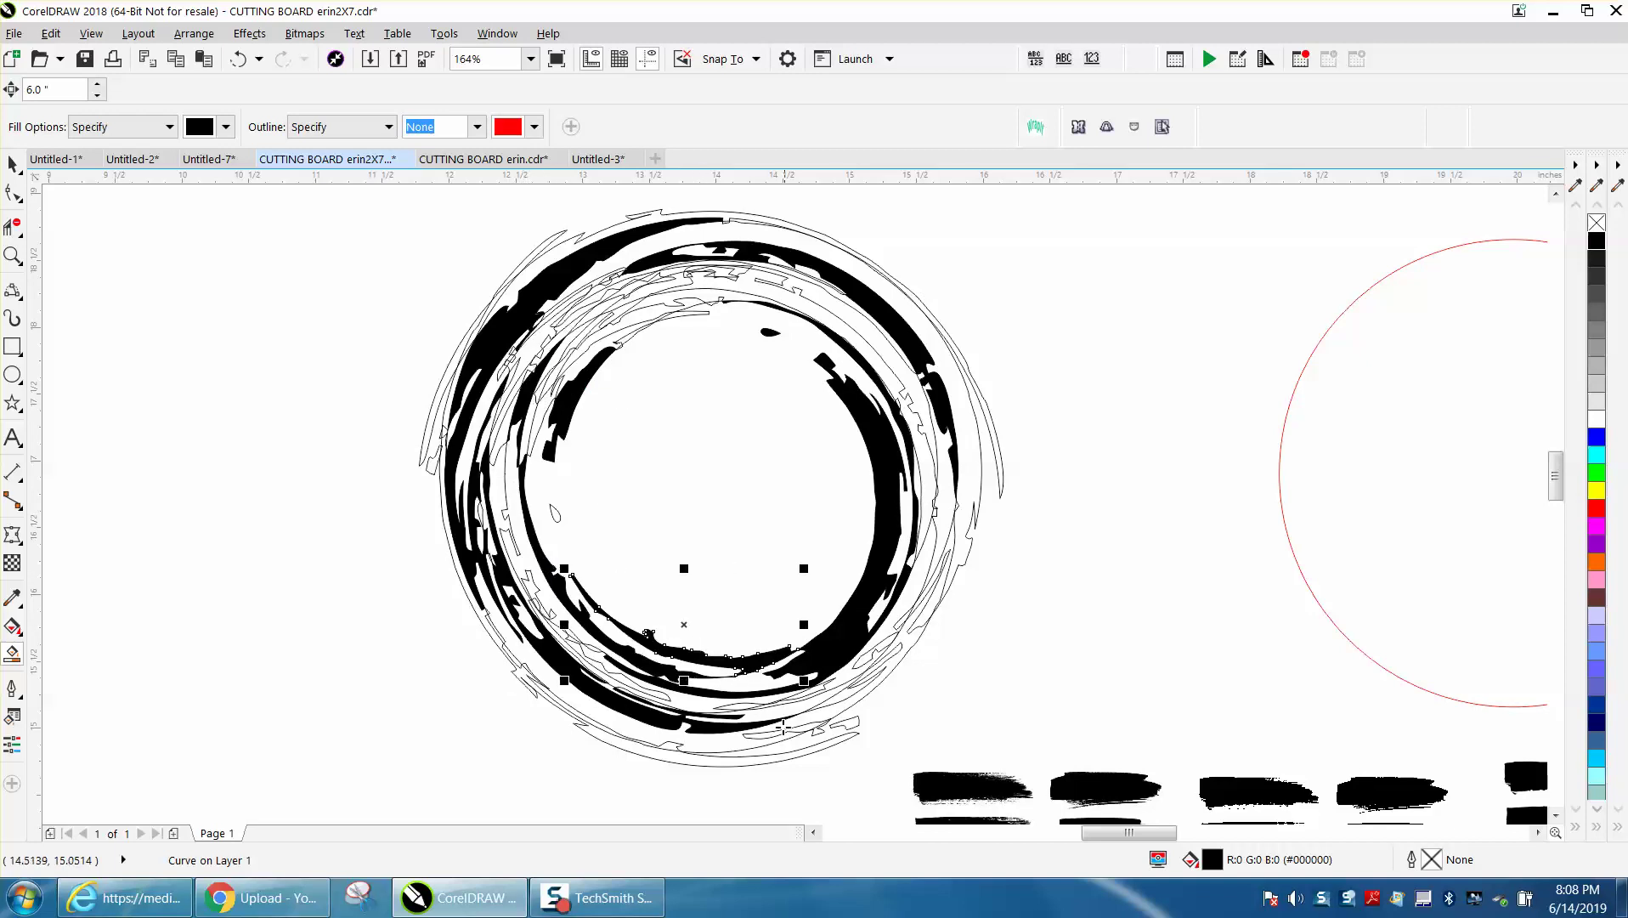
pyautogui.click(772, 759)
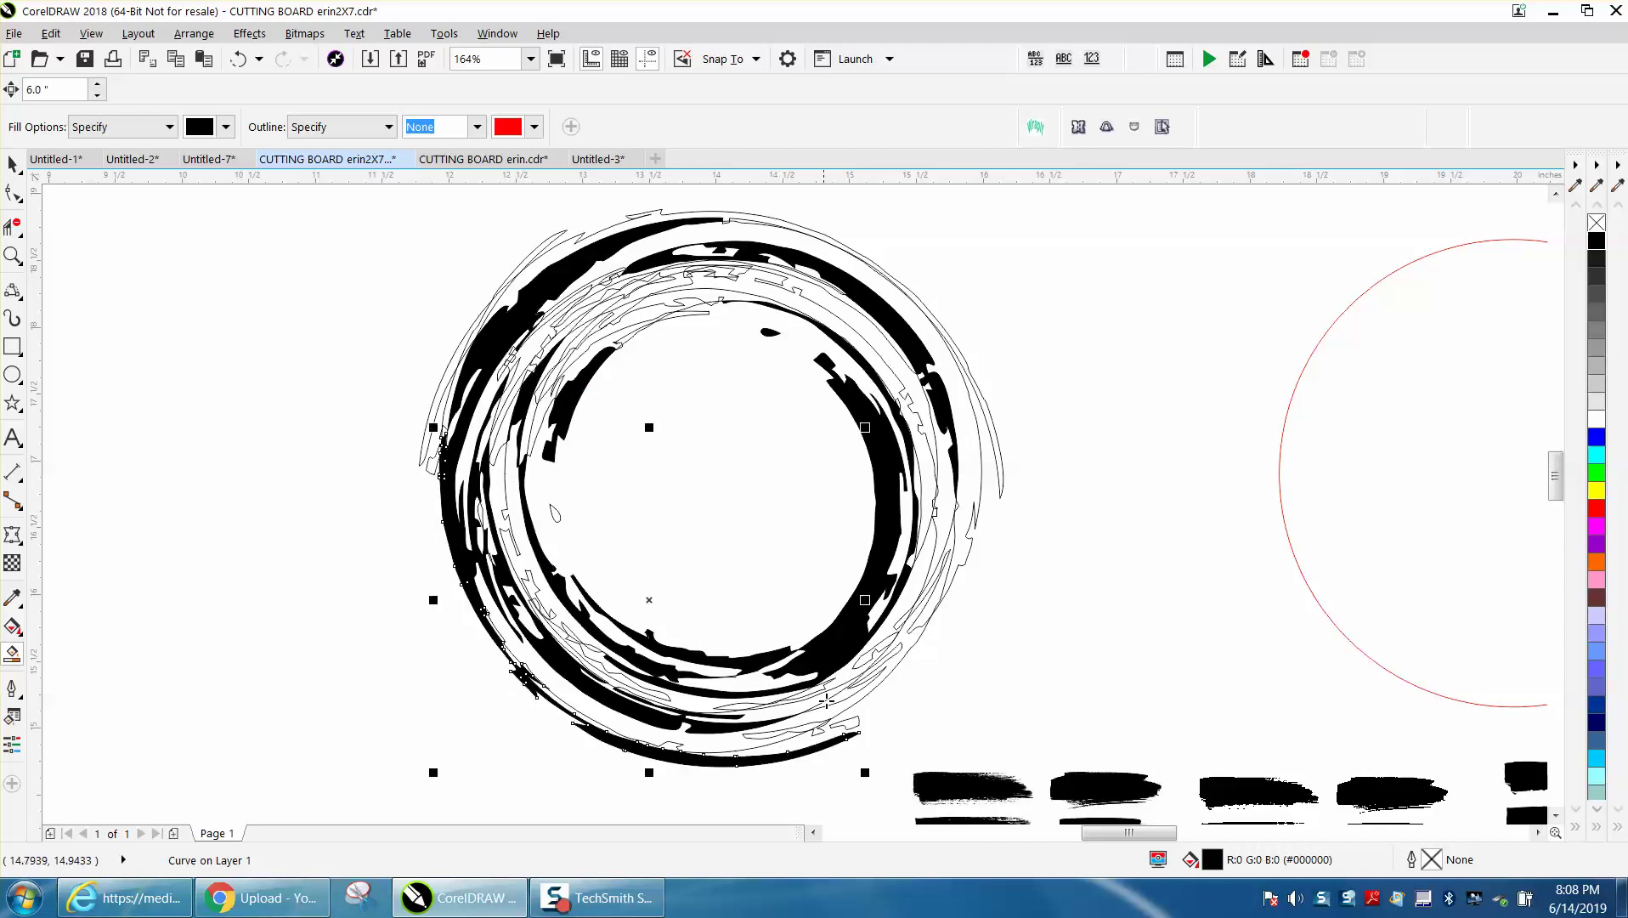
pyautogui.click(922, 627)
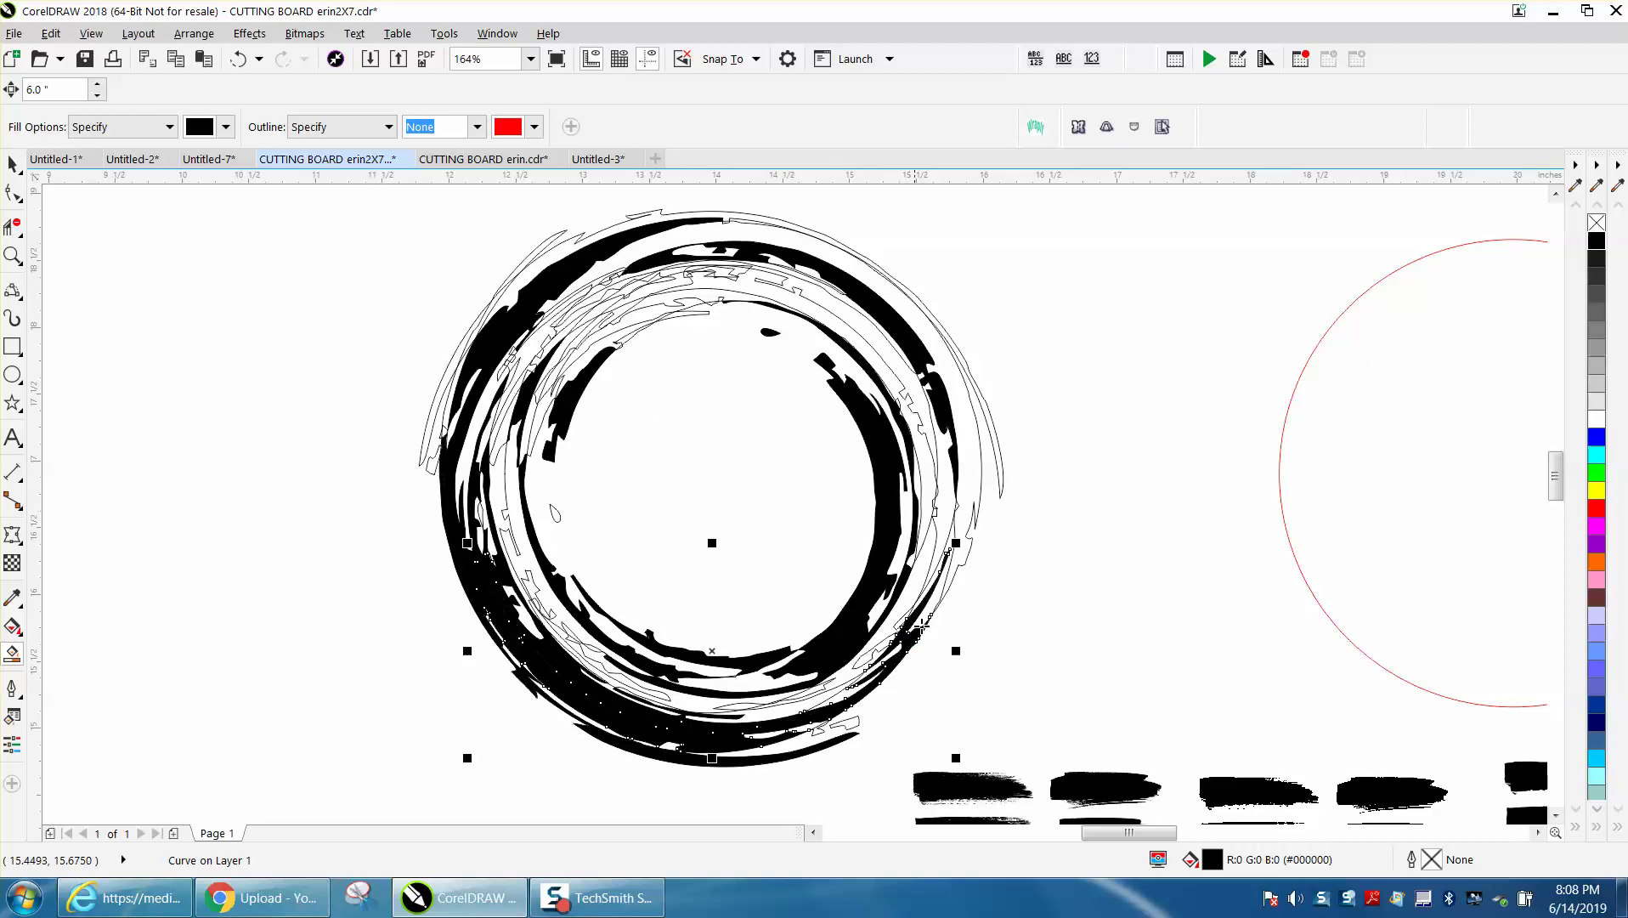
pyautogui.click(998, 459)
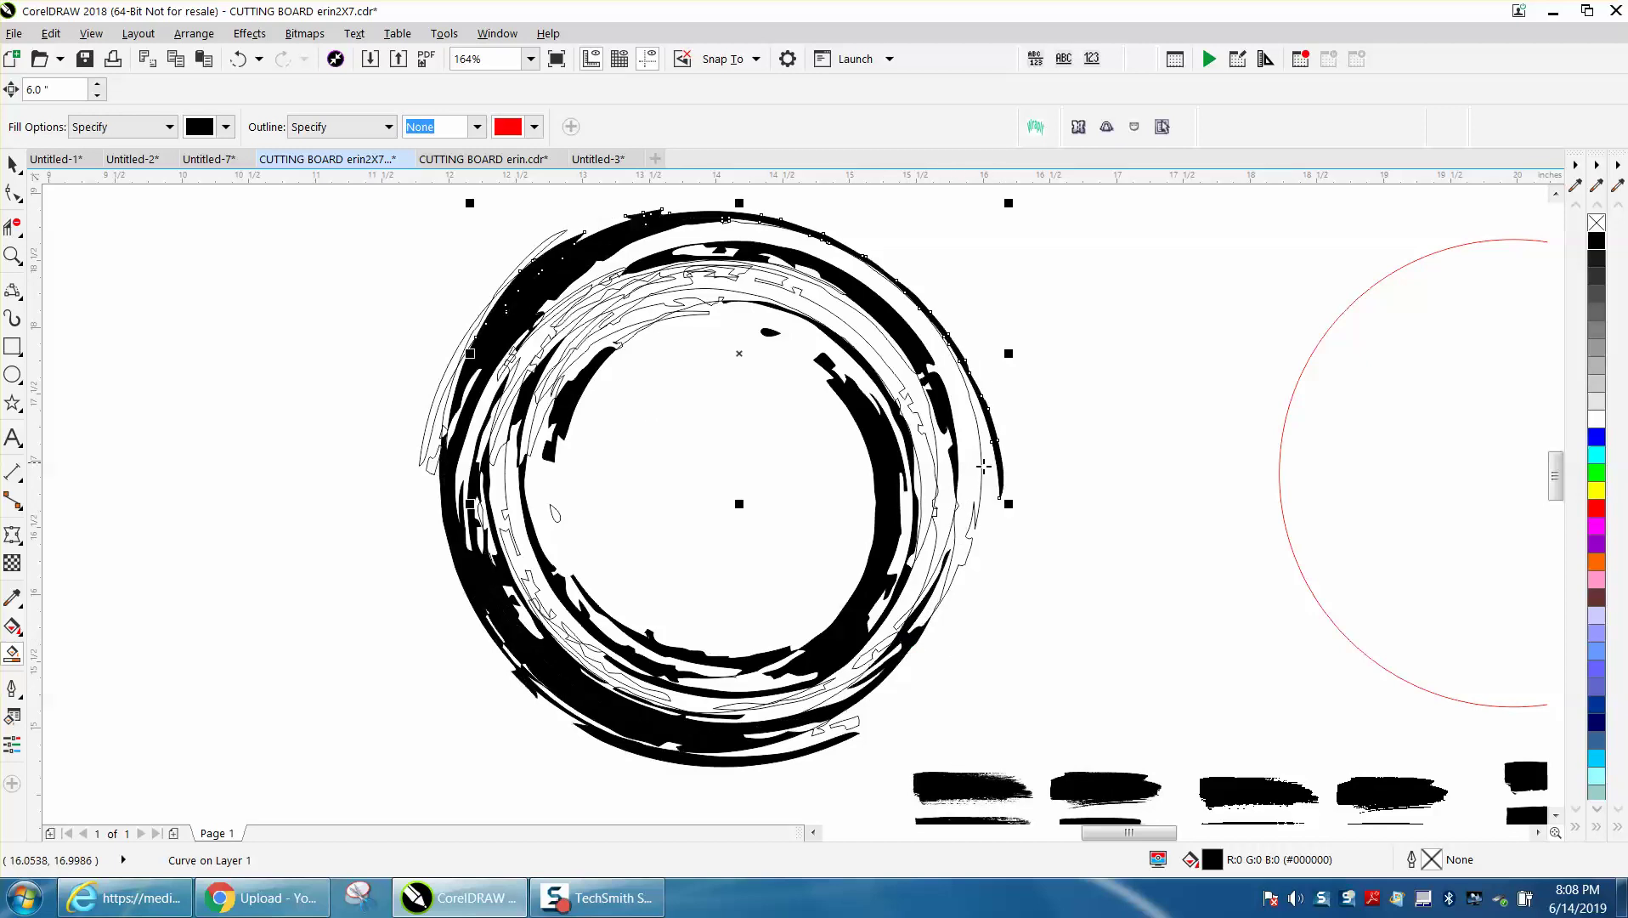
pyautogui.click(498, 471)
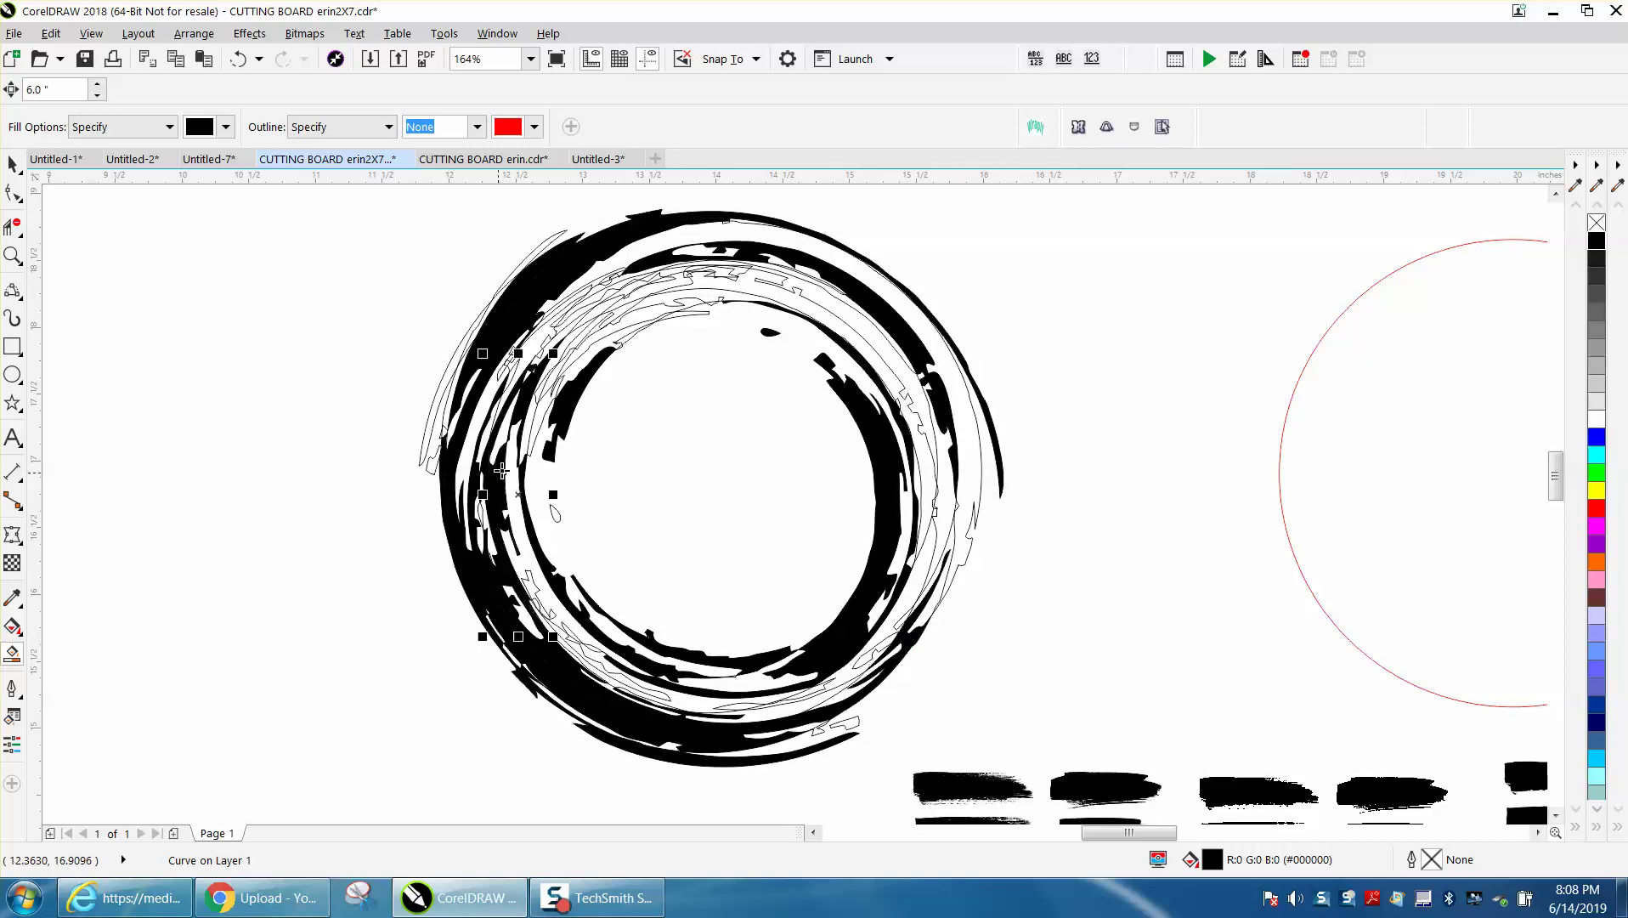
pyautogui.click(921, 565)
pyautogui.click(893, 365)
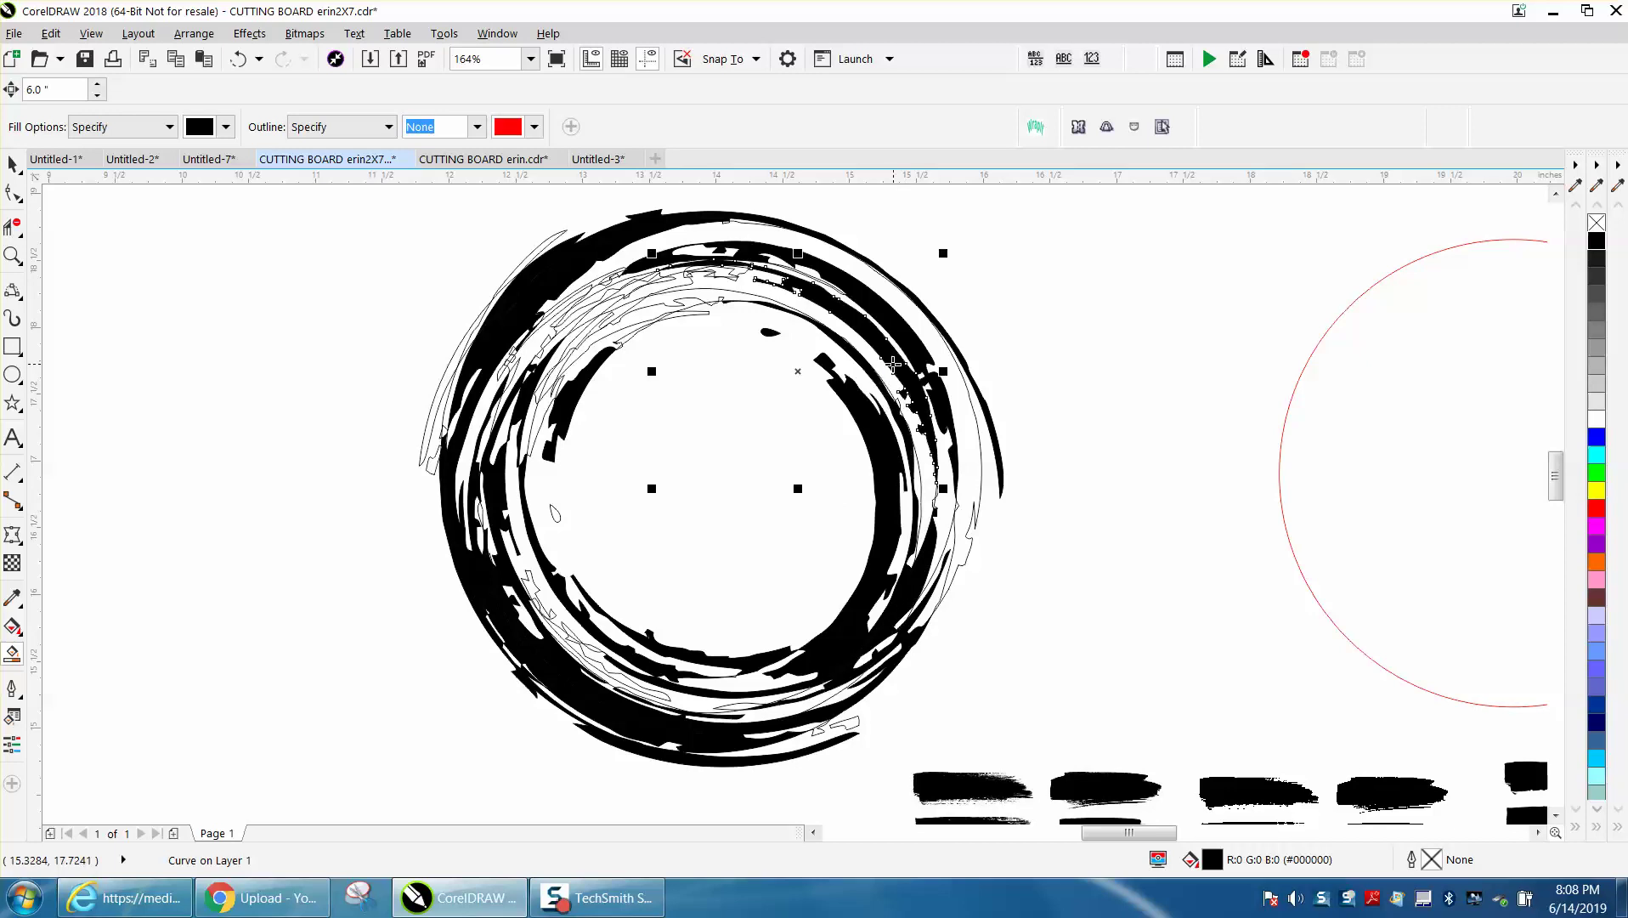
pyautogui.click(705, 295)
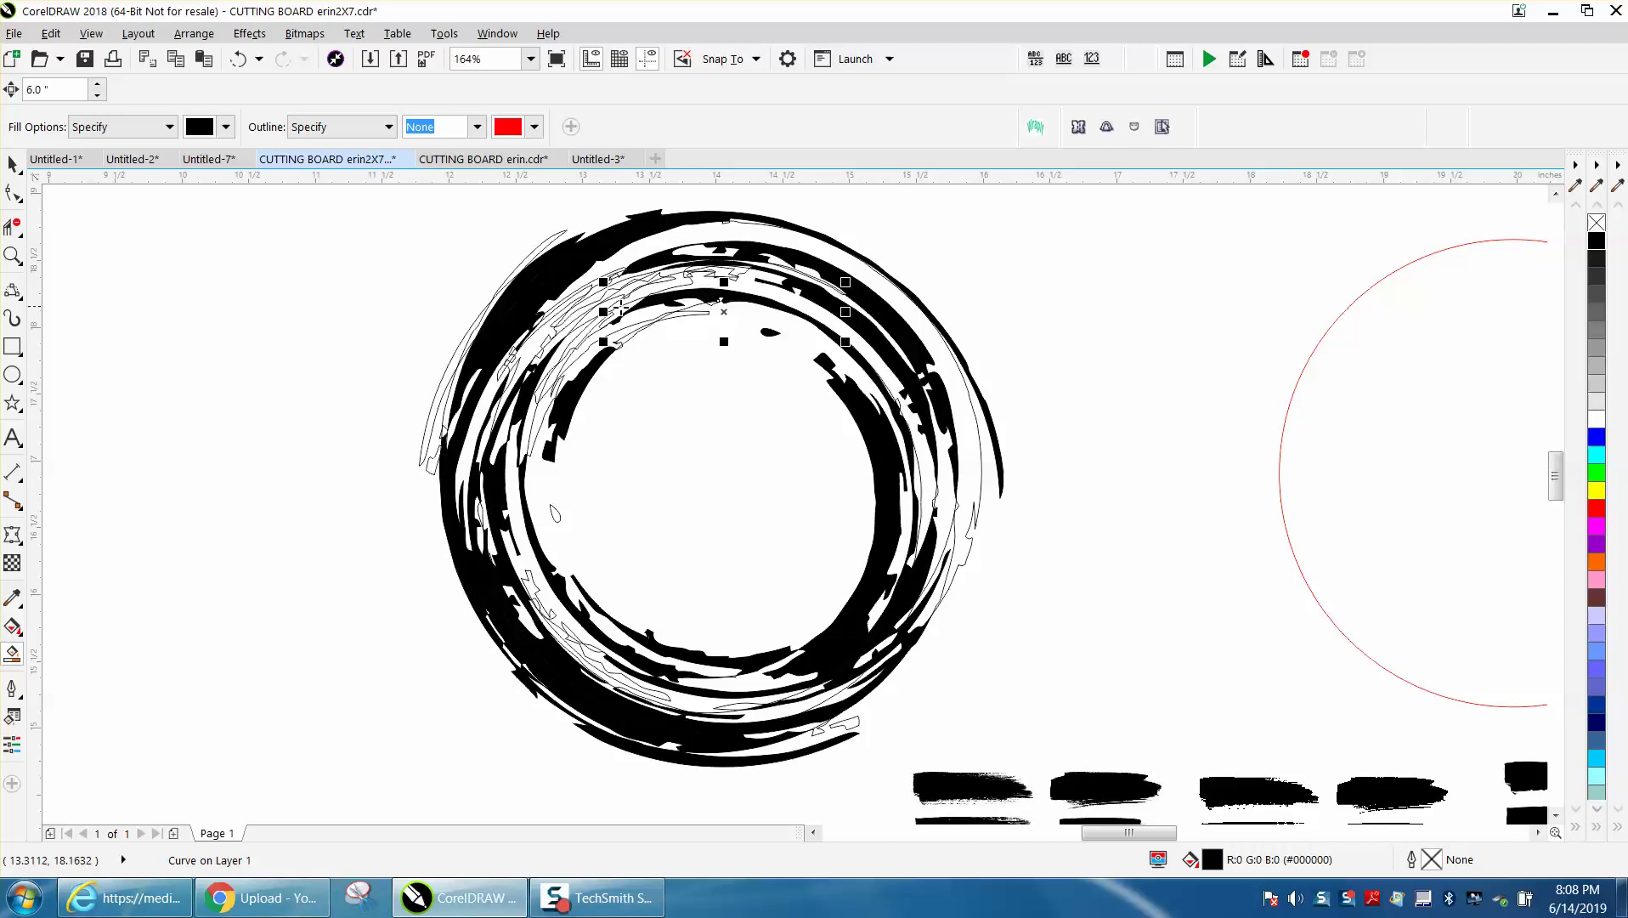
pyautogui.click(583, 326)
pyautogui.click(560, 379)
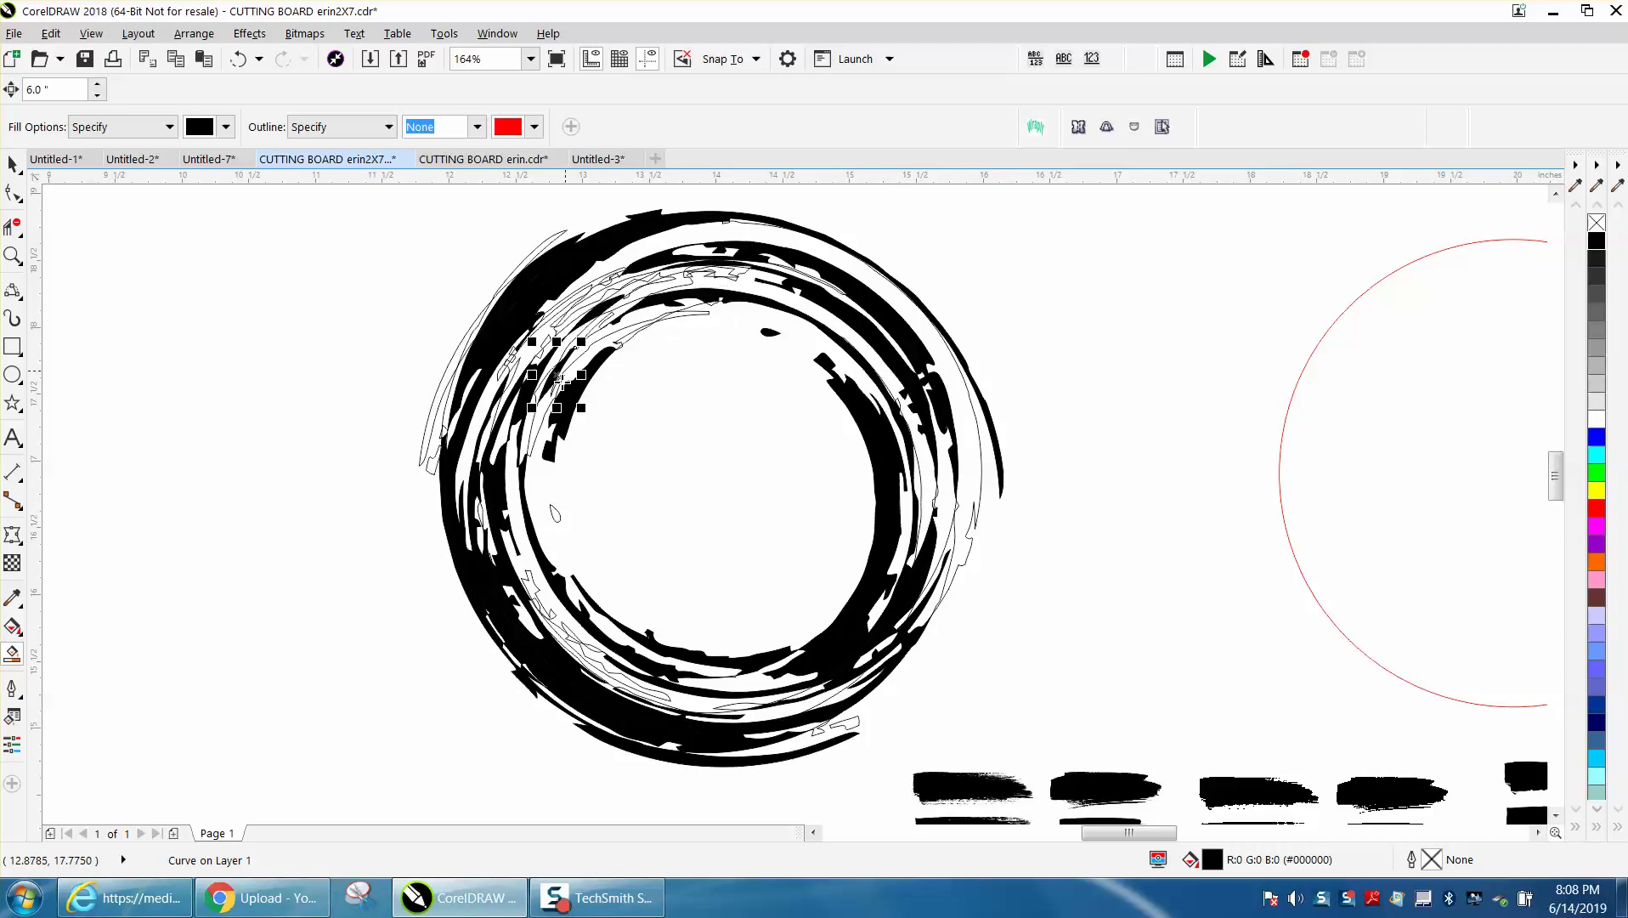
pyautogui.scroll(-3, 510, 402)
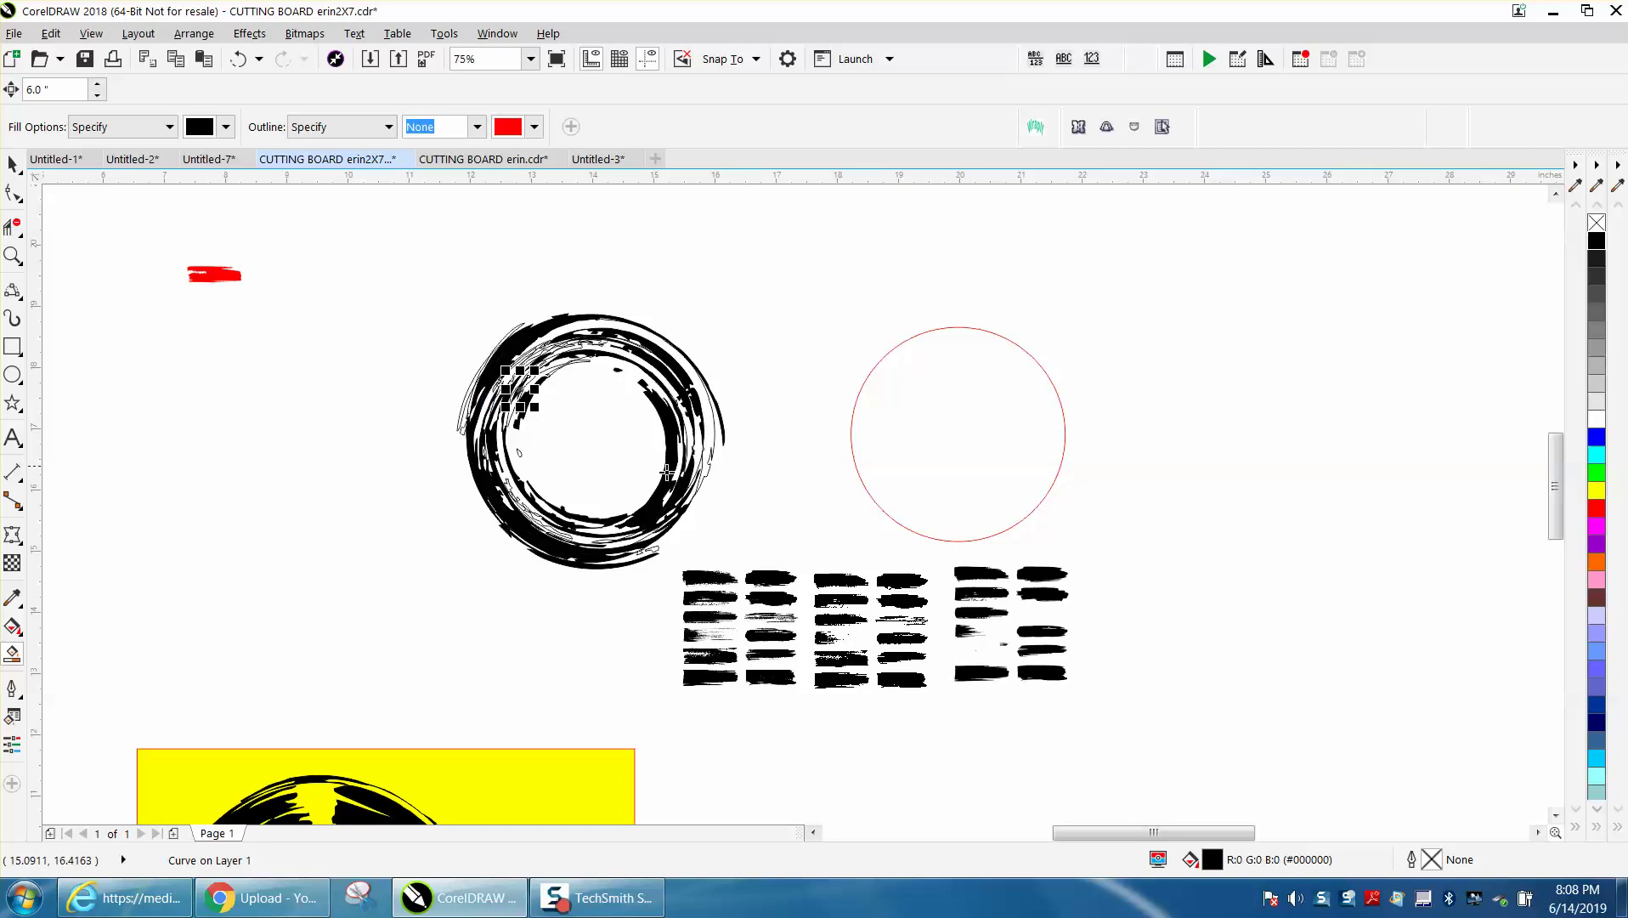
# Fill the last large ring region, then remove the outlines from all ring pieces
pyautogui.click(711, 474)
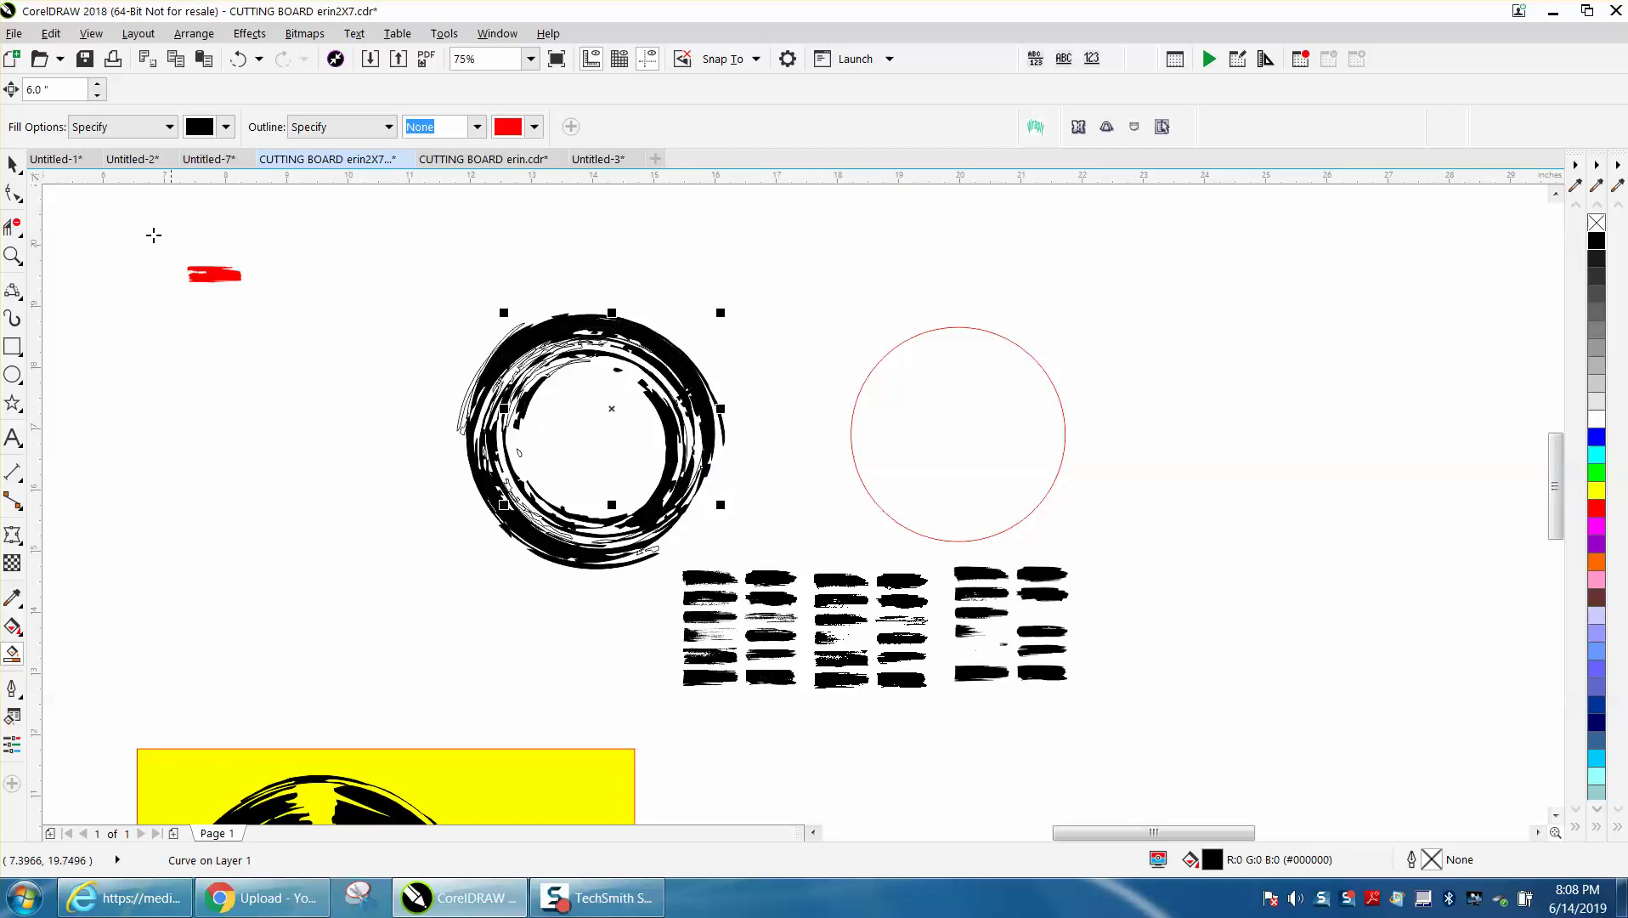
pyautogui.click(13, 164)
pyautogui.moveTo(445, 280); pyautogui.dragTo(837, 604)
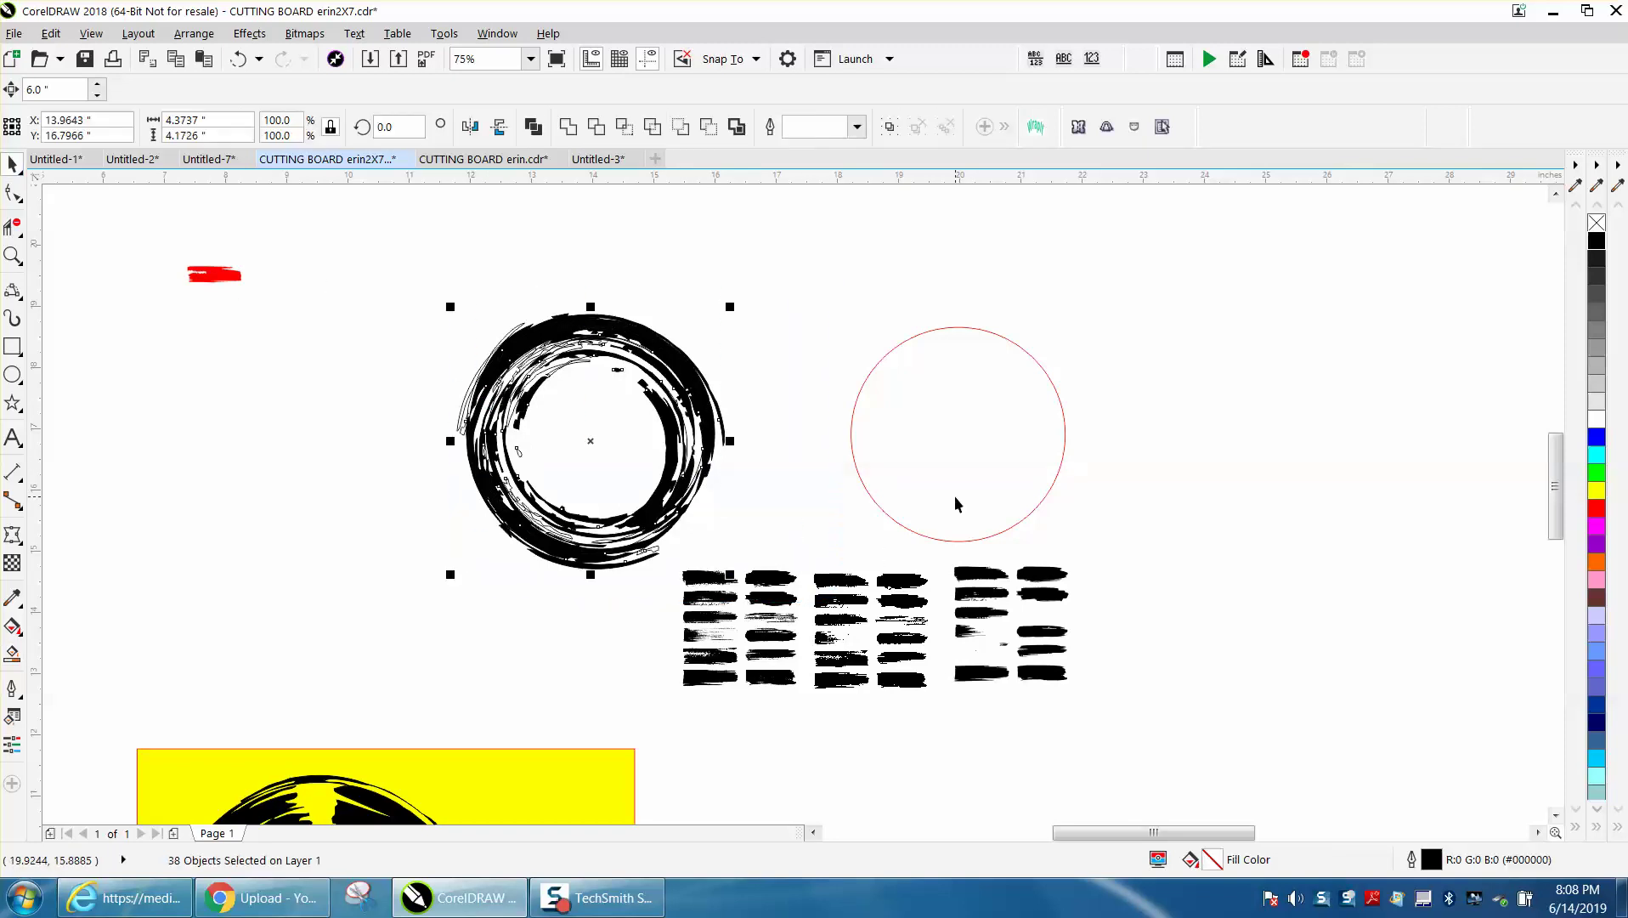
pyautogui.rightClick(1597, 223)
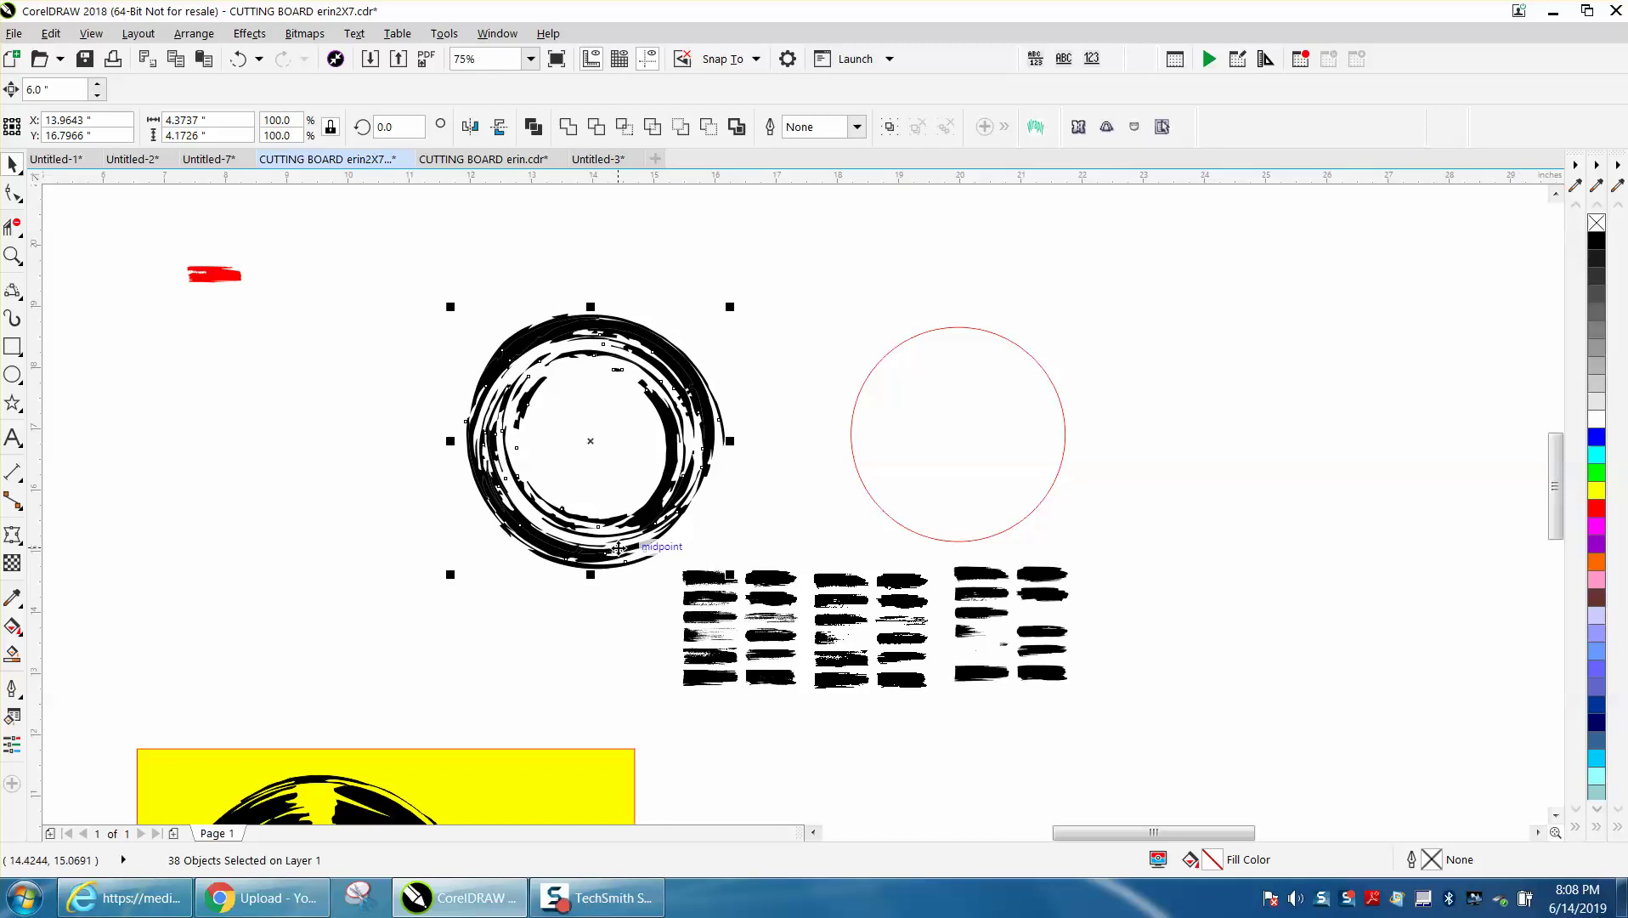
# Move the yellow rectangle up behind the ring and zoom in on the ring
pyautogui.moveTo(566, 750); pyautogui.dragTo(732, 296)
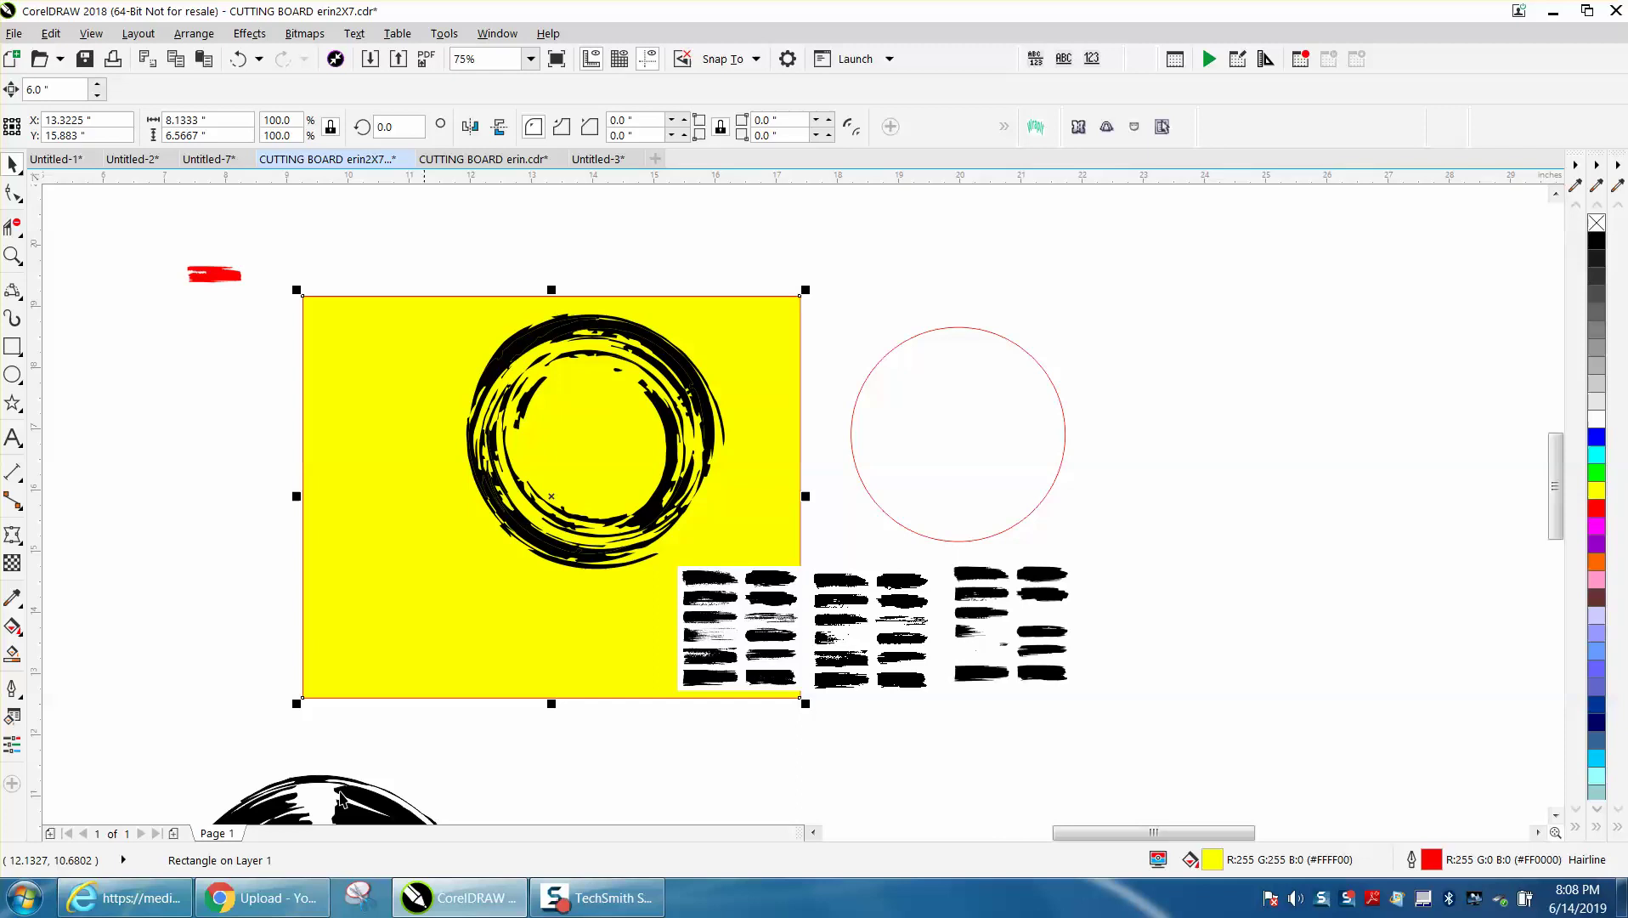
pyautogui.click(13, 255)
pyautogui.moveTo(398, 281); pyautogui.dragTo(825, 612)
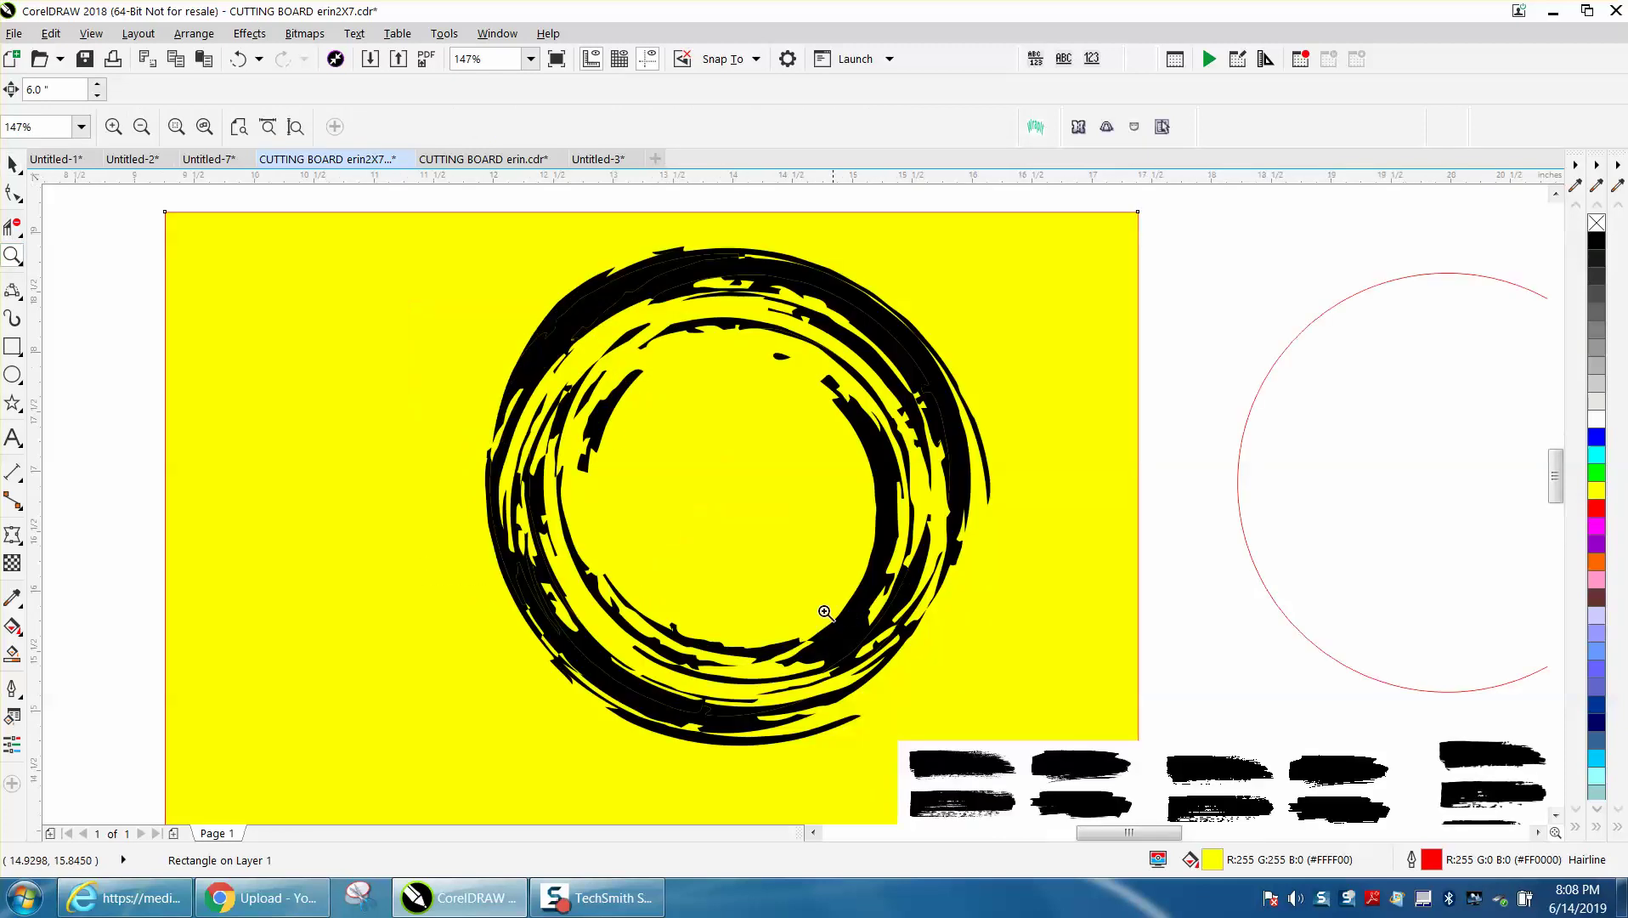
# Extend the top end of an upper-left brushstroke up and to the right
pyautogui.click(12, 194)
pyautogui.click(624, 408)
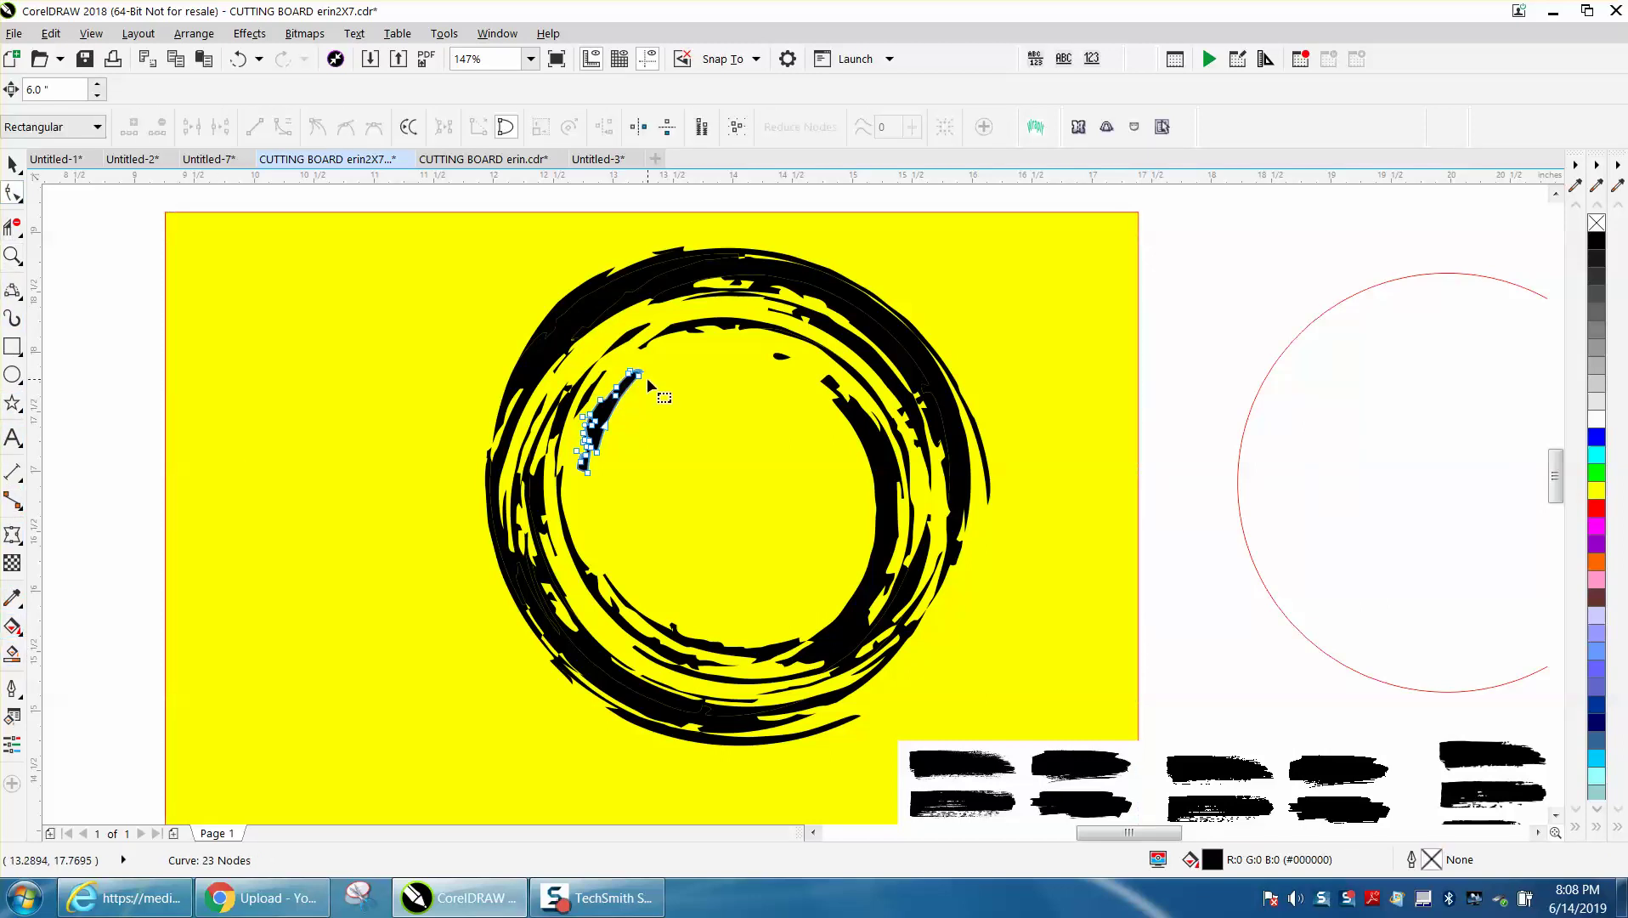
pyautogui.click(12, 255)
pyautogui.moveTo(528, 303); pyautogui.dragTo(882, 550)
pyautogui.click(12, 194)
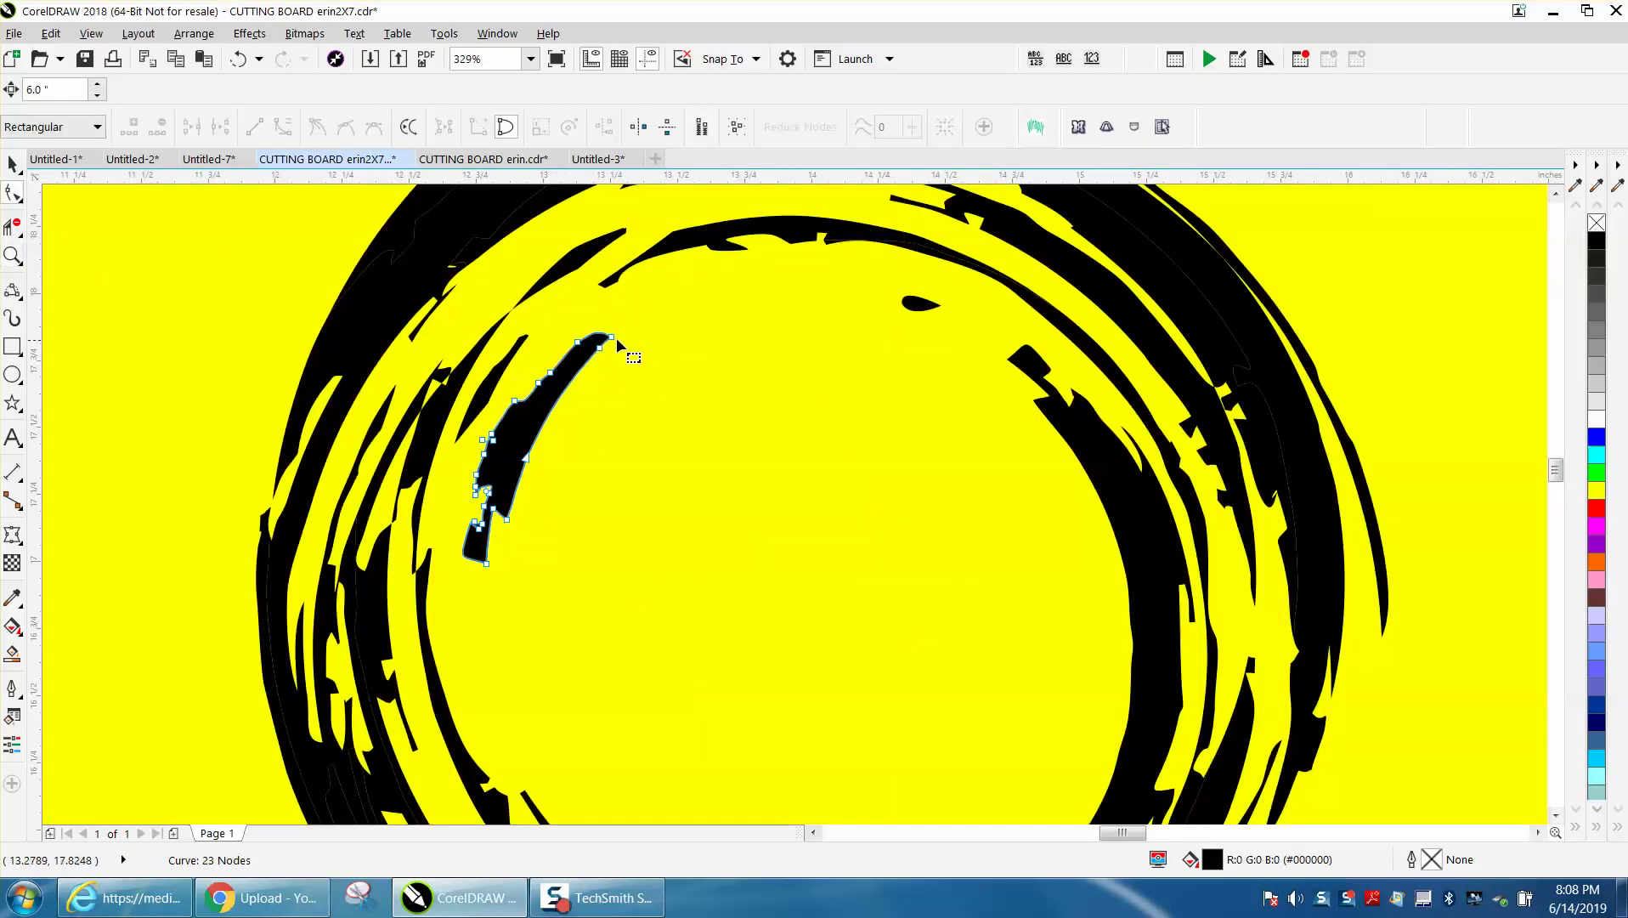
pyautogui.moveTo(616, 339); pyautogui.dragTo(700, 279)
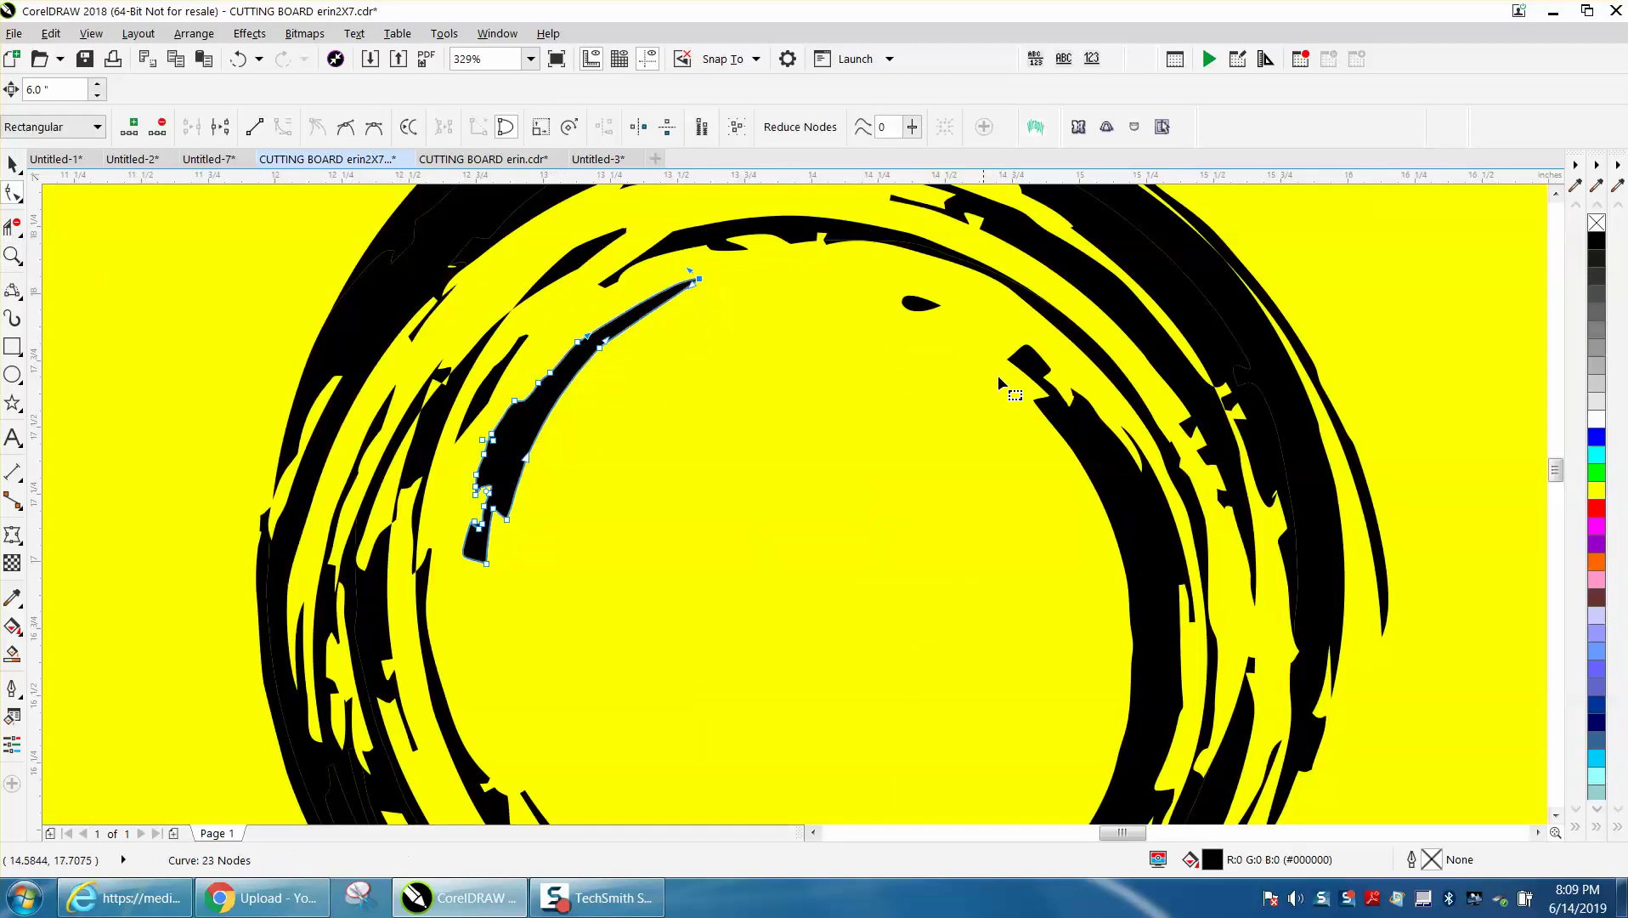
# Stretch the small black blob near the top into a long tapered sliver
pyautogui.click(933, 304)
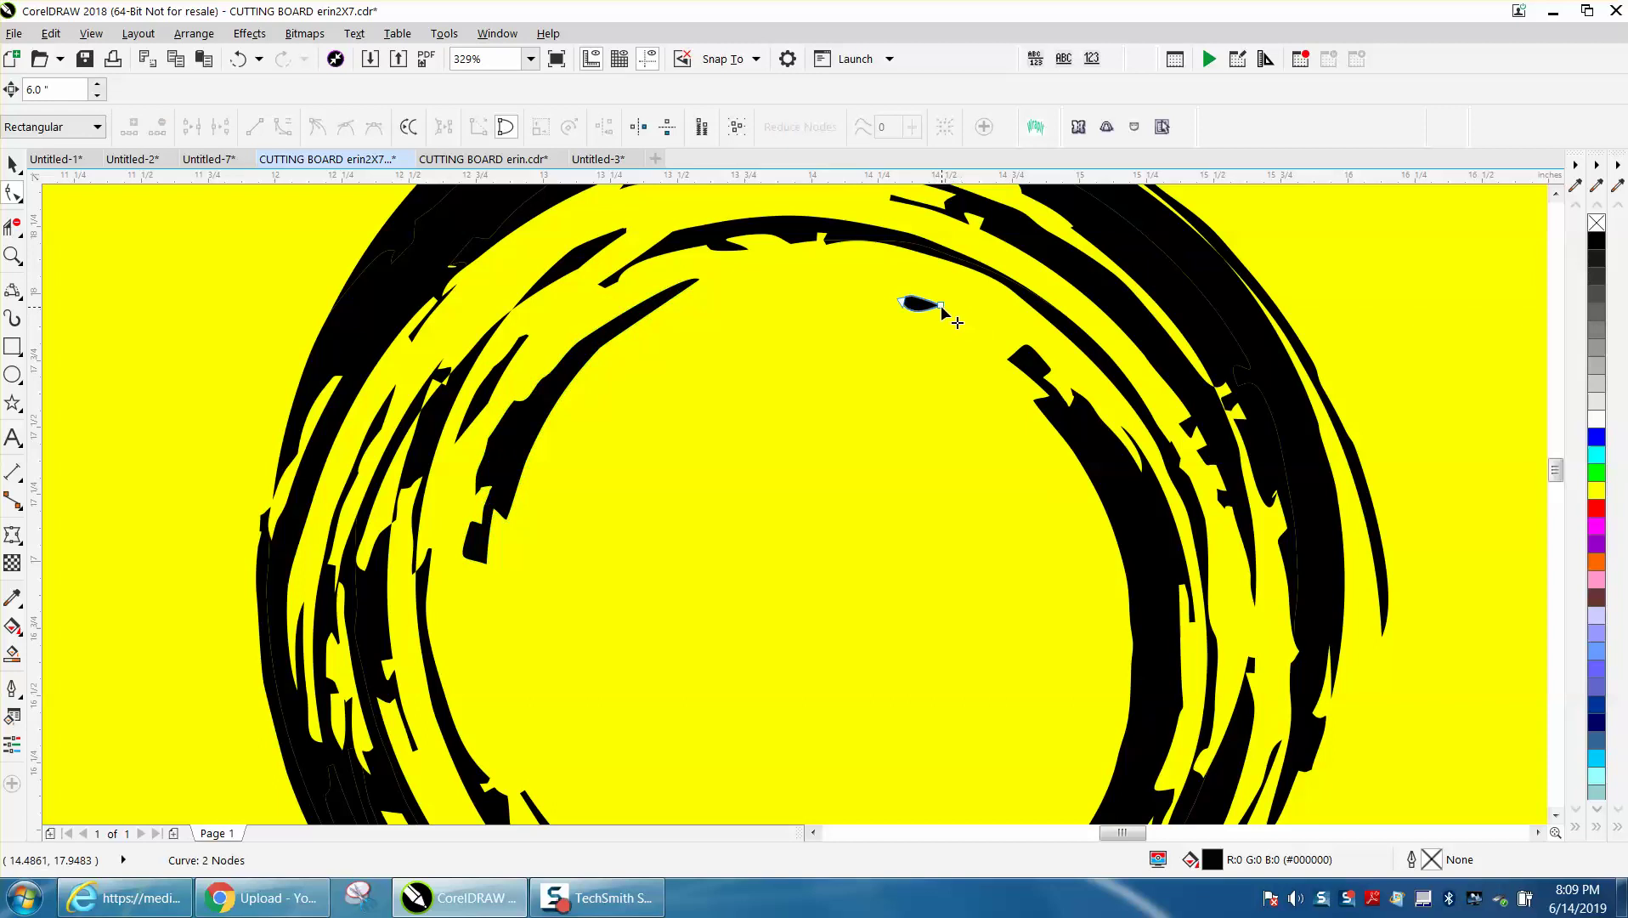
pyautogui.moveTo(941, 306); pyautogui.dragTo(1024, 353)
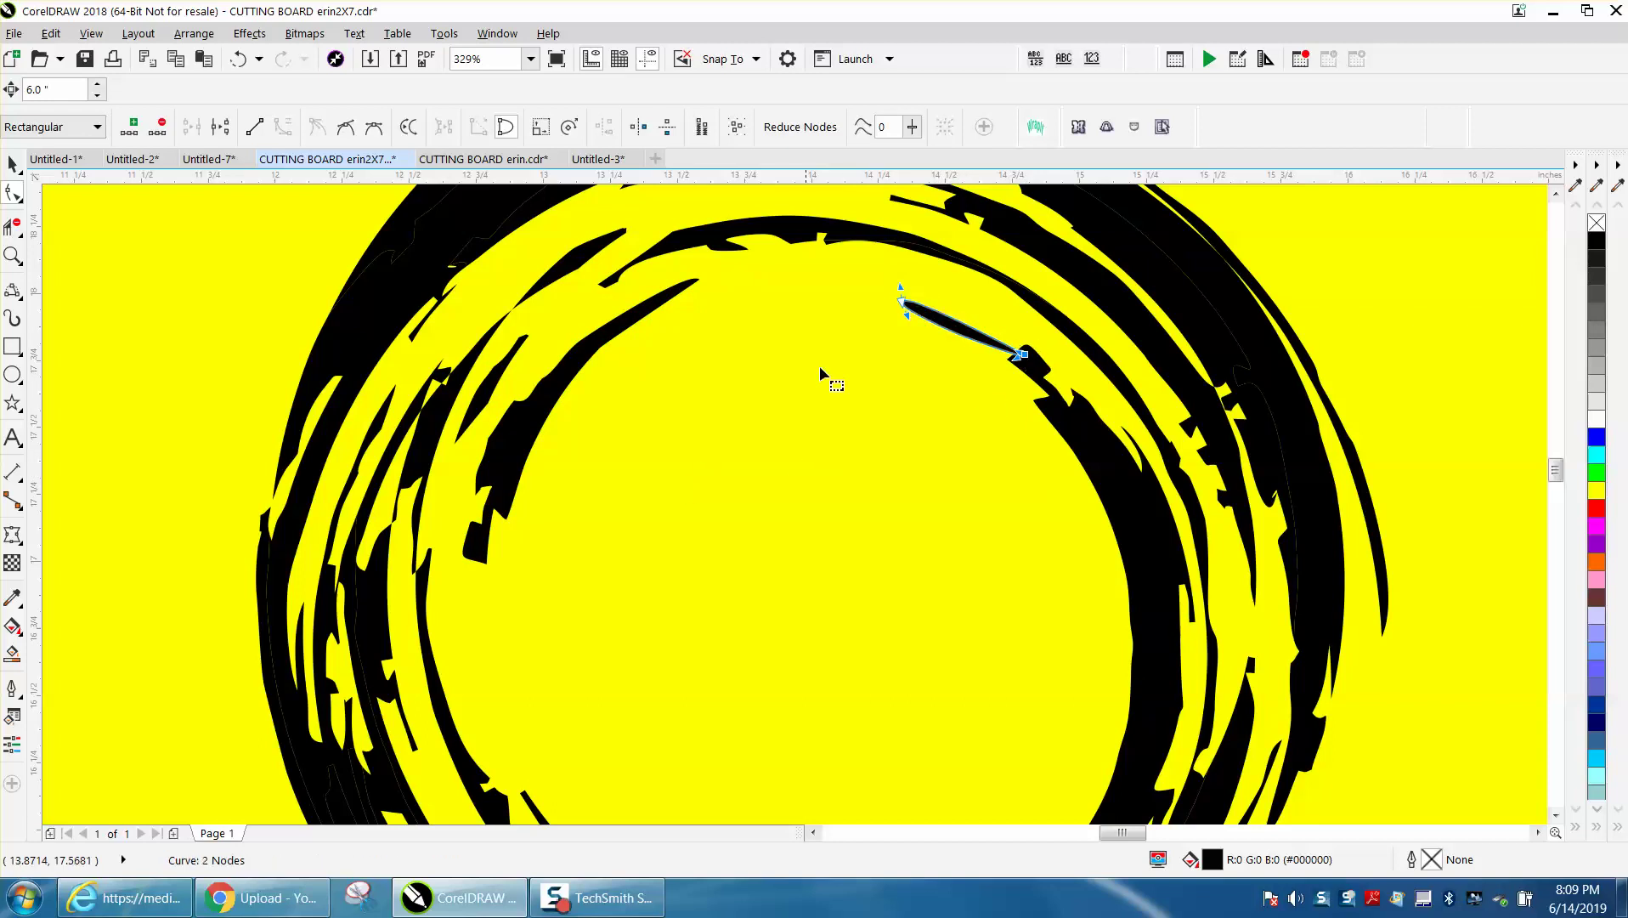
pyautogui.moveTo(909, 319); pyautogui.dragTo(827, 303)
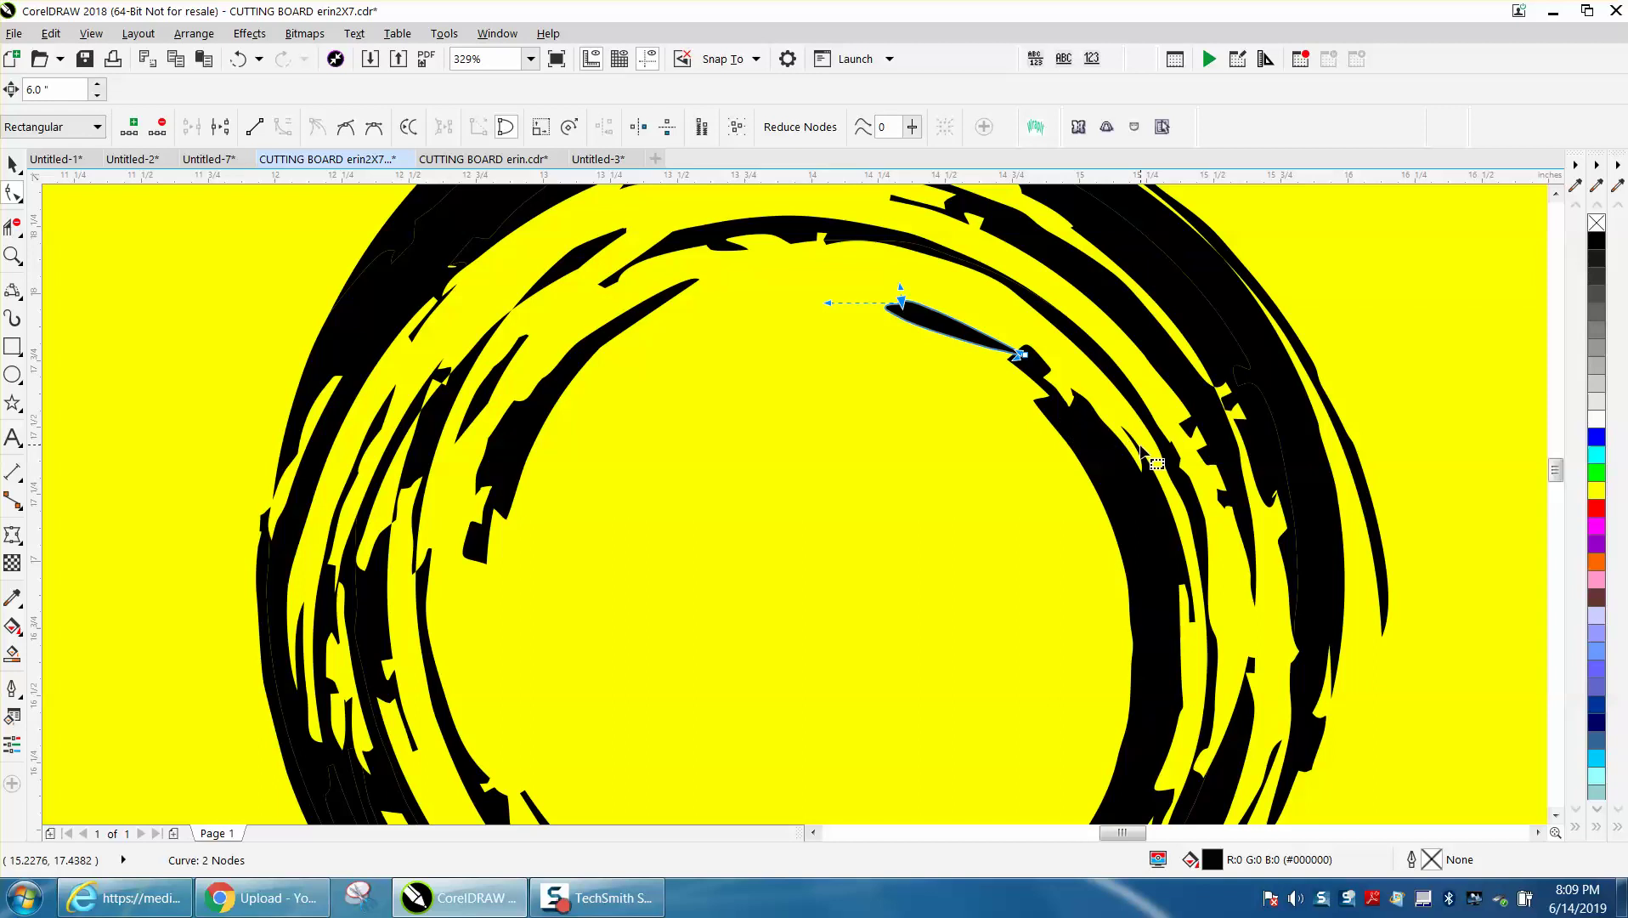
# Extend the lower end of the thin right-side stroke downward
pyautogui.click(1120, 426)
pyautogui.click(1135, 443)
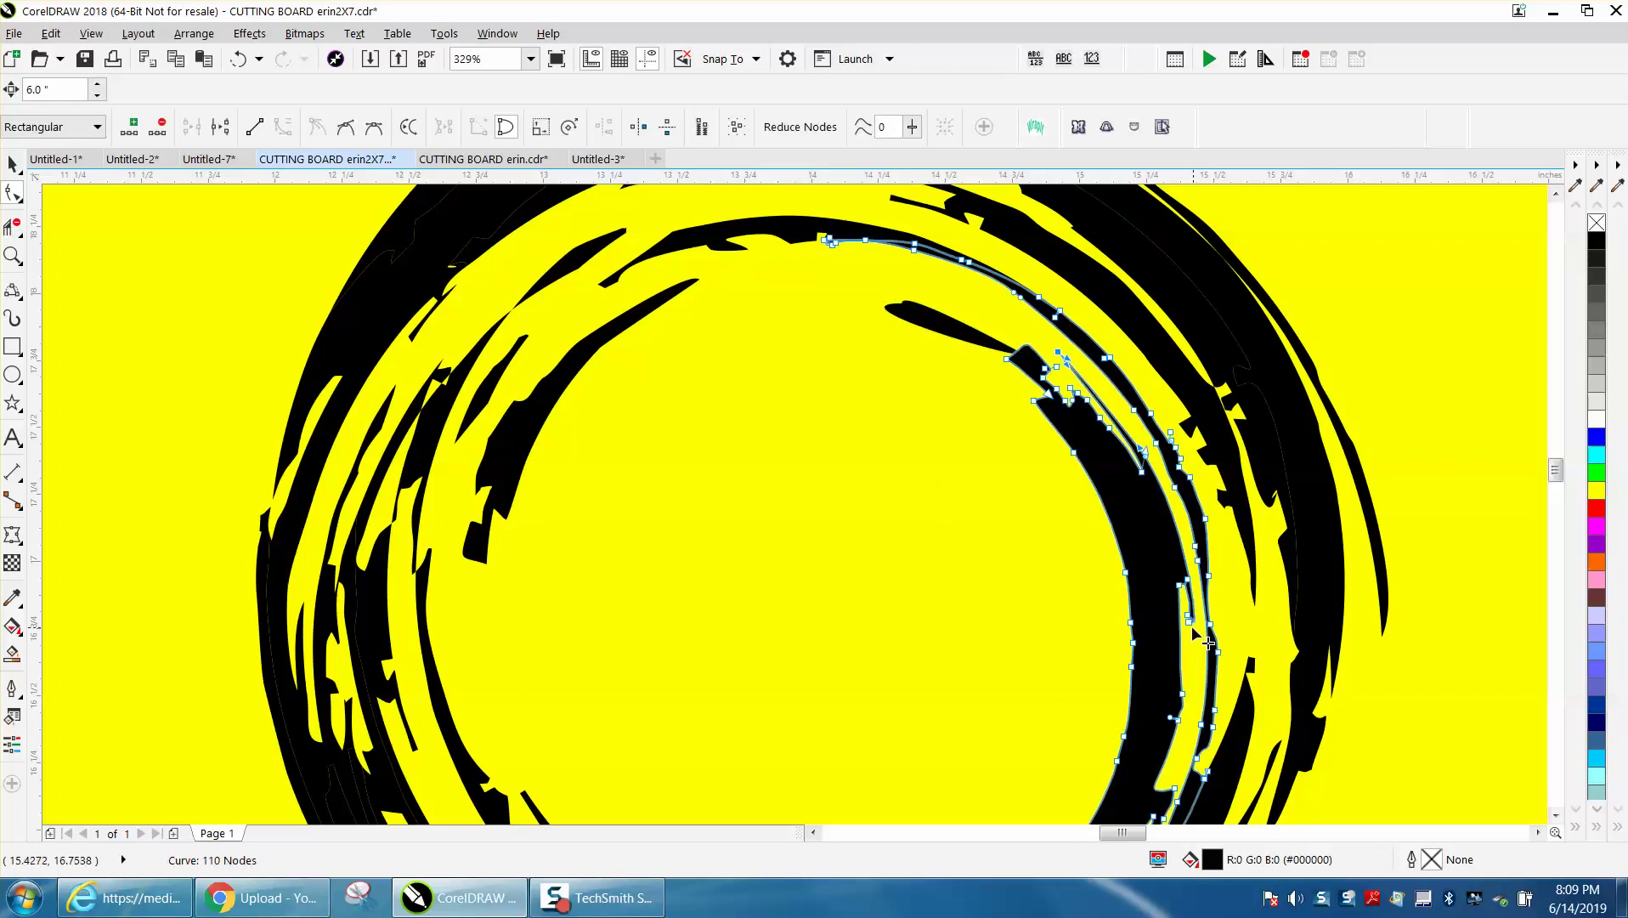
pyautogui.click(1257, 608)
pyautogui.moveTo(1256, 607); pyautogui.dragTo(1396, 644)
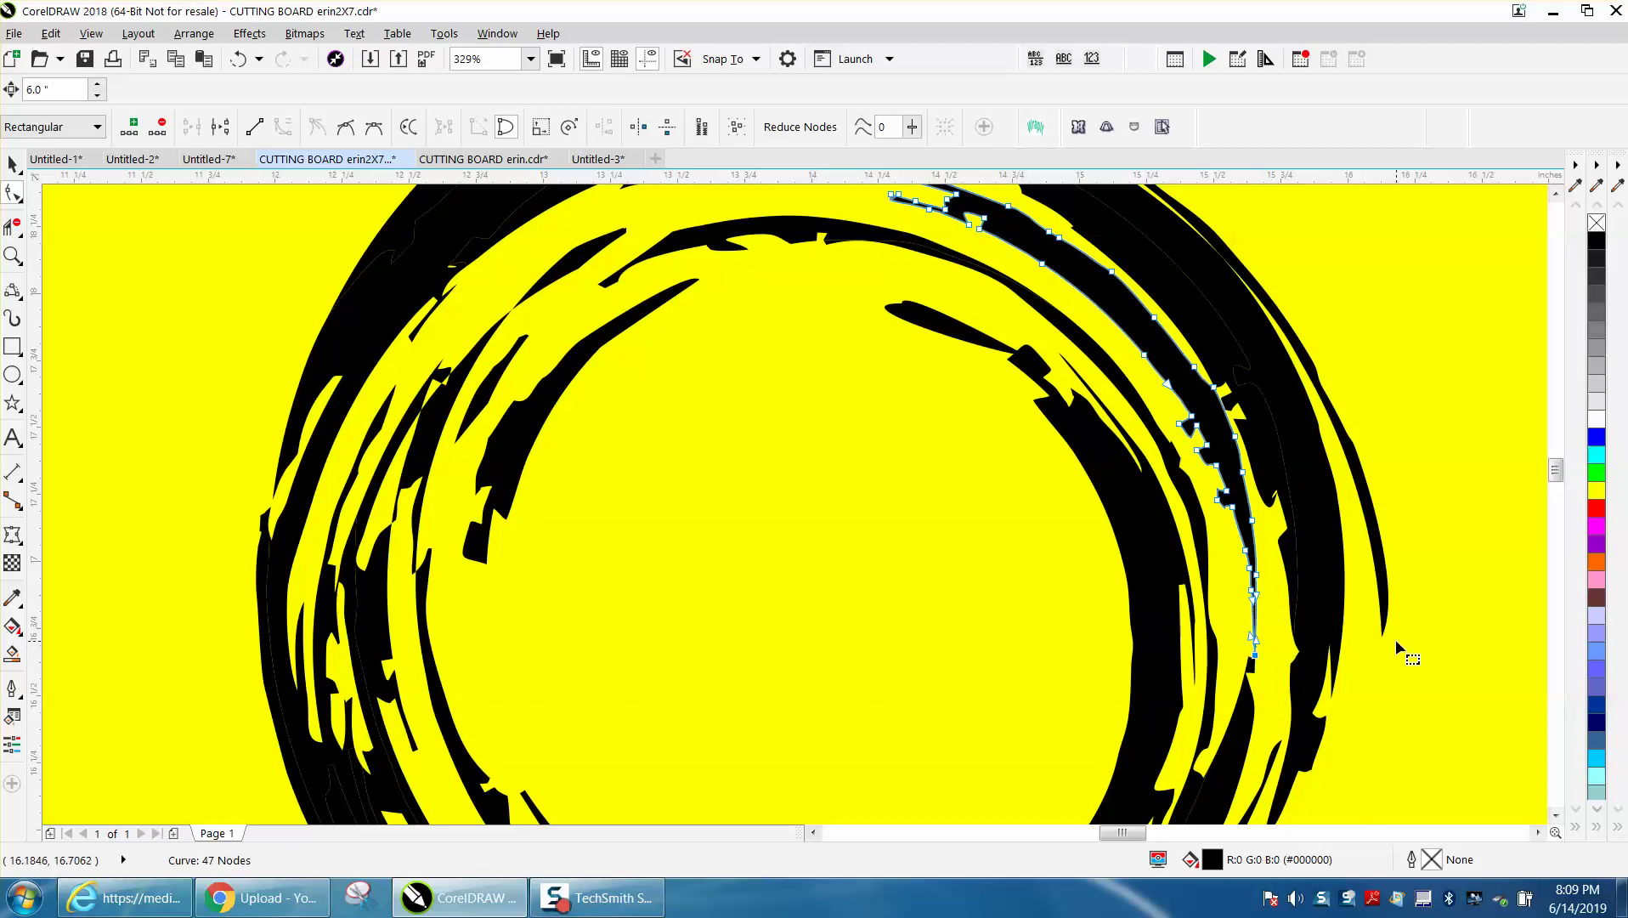
# Lengthen the short upper-left stroke up and to the right
pyautogui.click(525, 355)
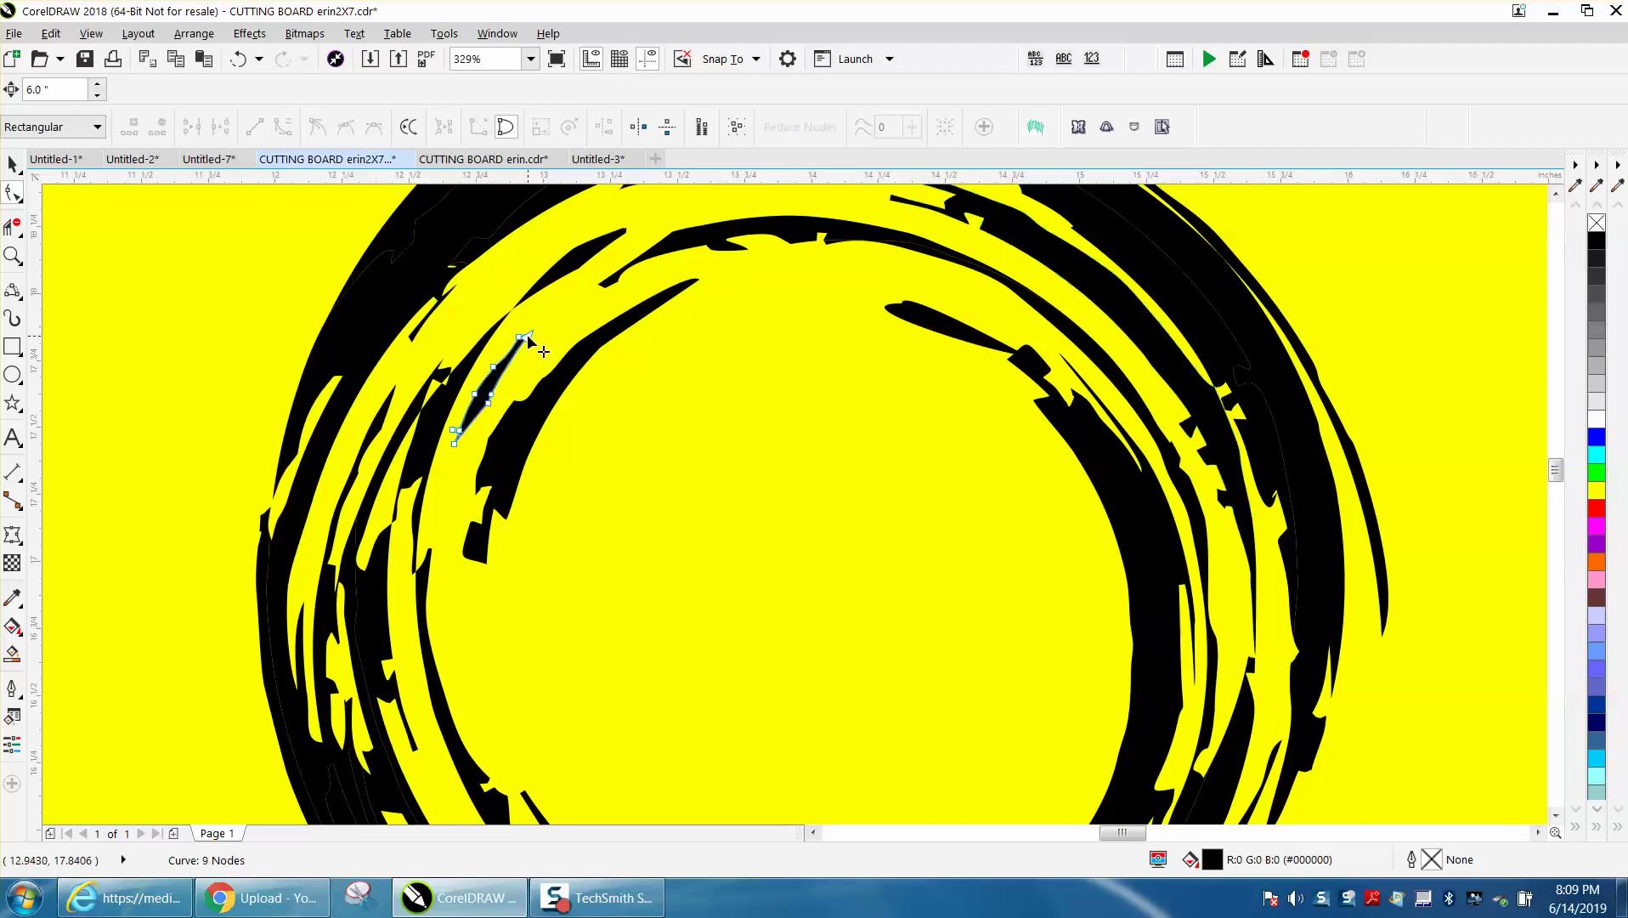
pyautogui.moveTo(525, 338); pyautogui.dragTo(575, 293)
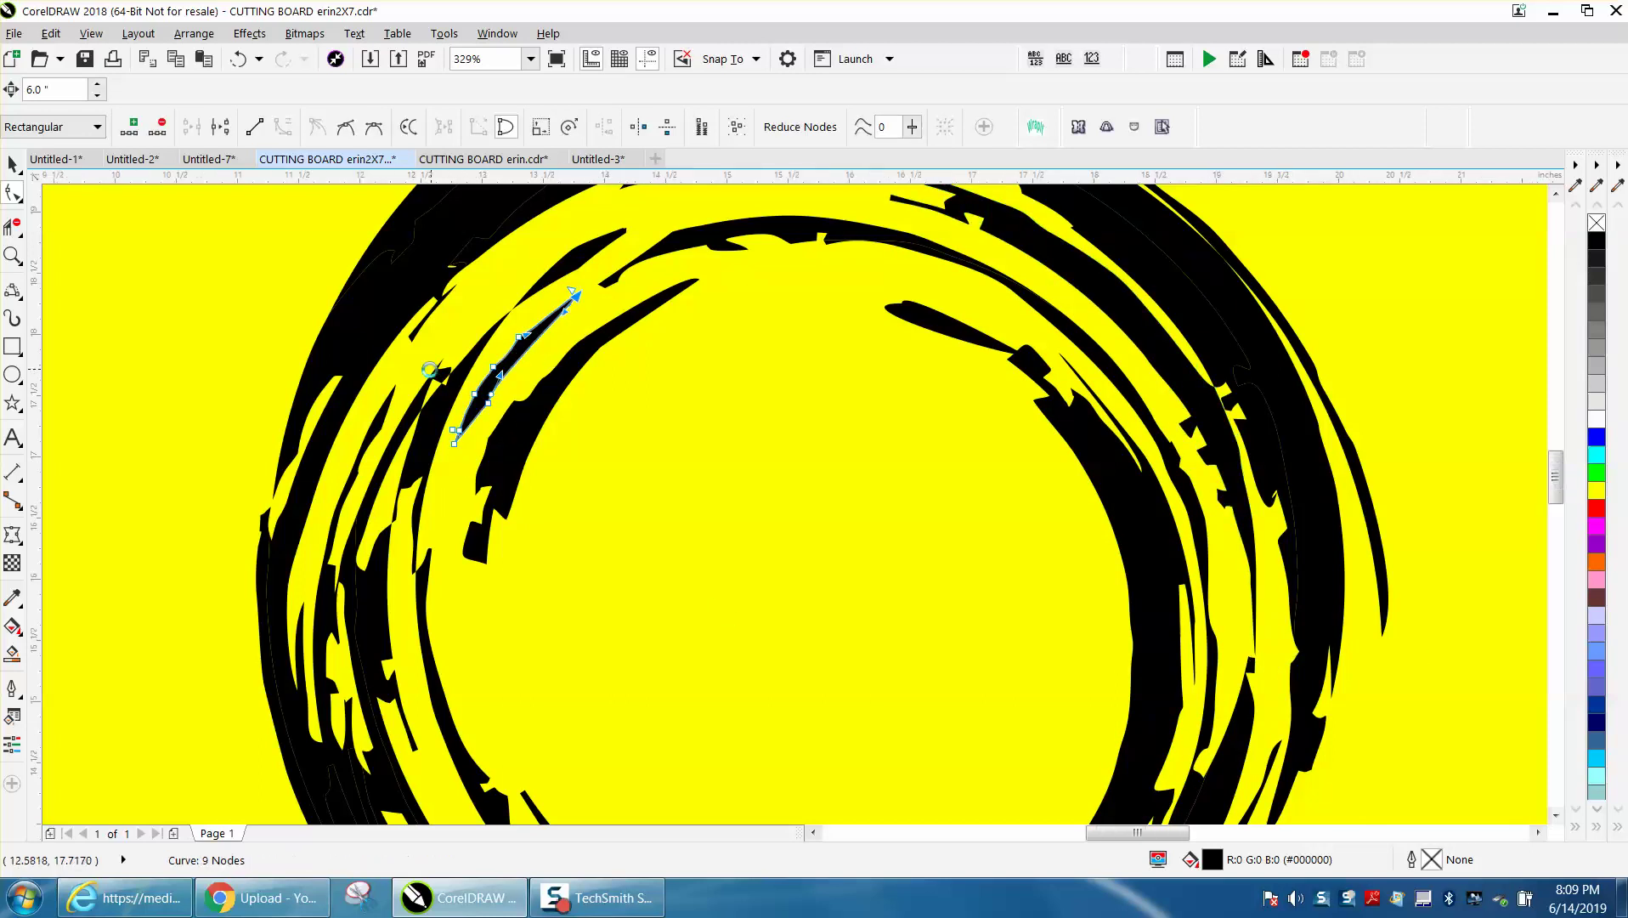
pyautogui.scroll(-5, 430, 370)
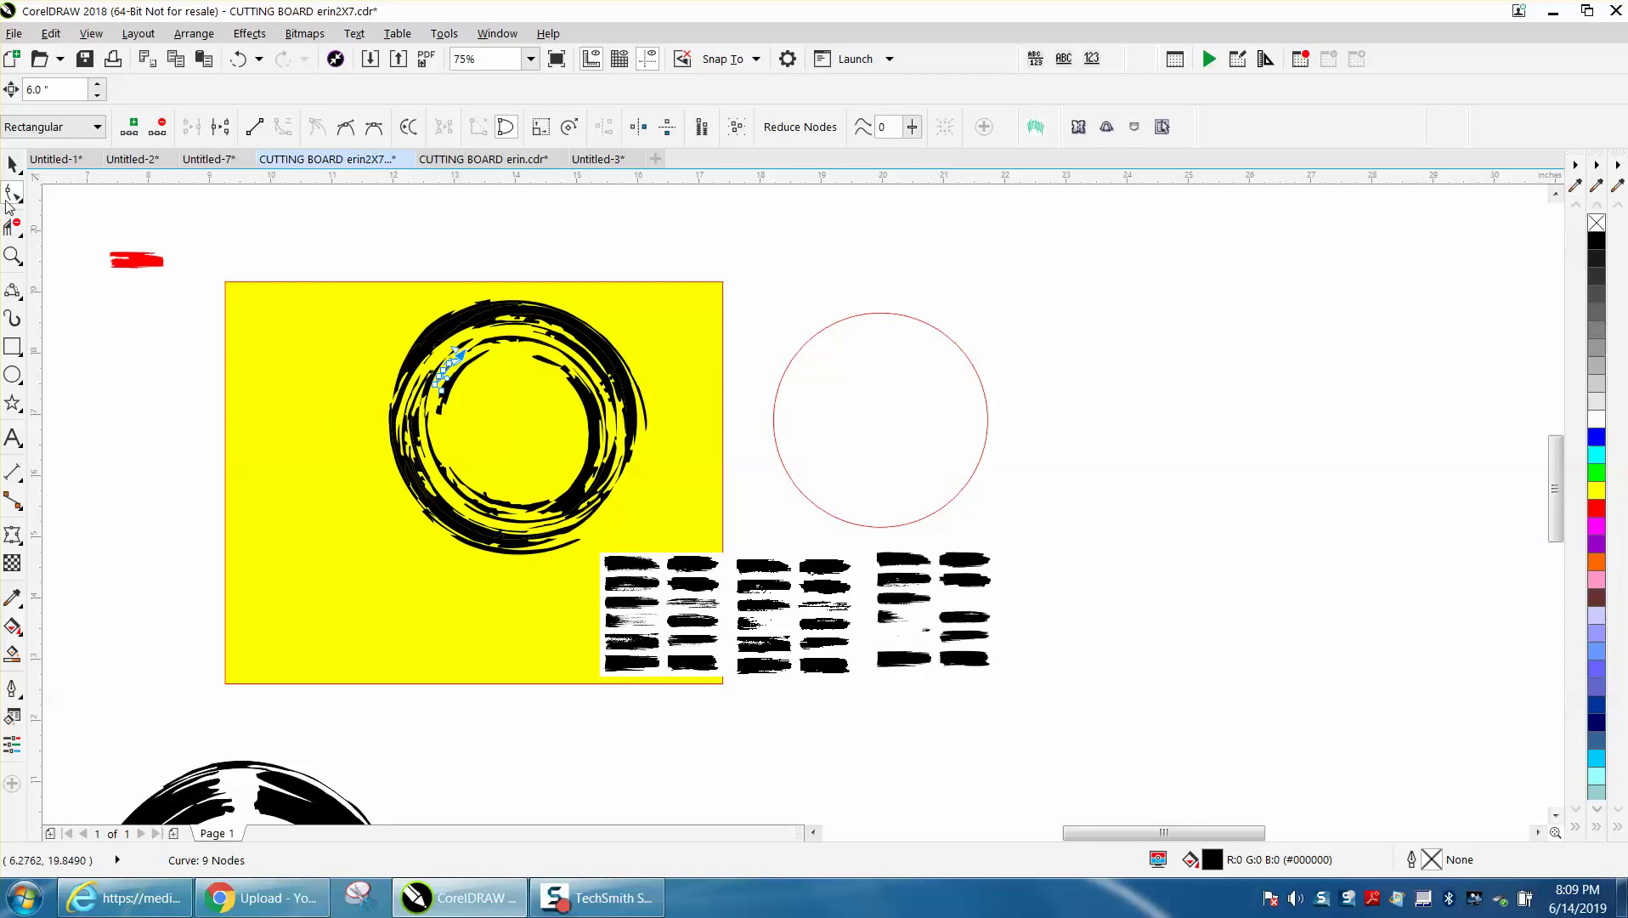
pyautogui.click(12, 164)
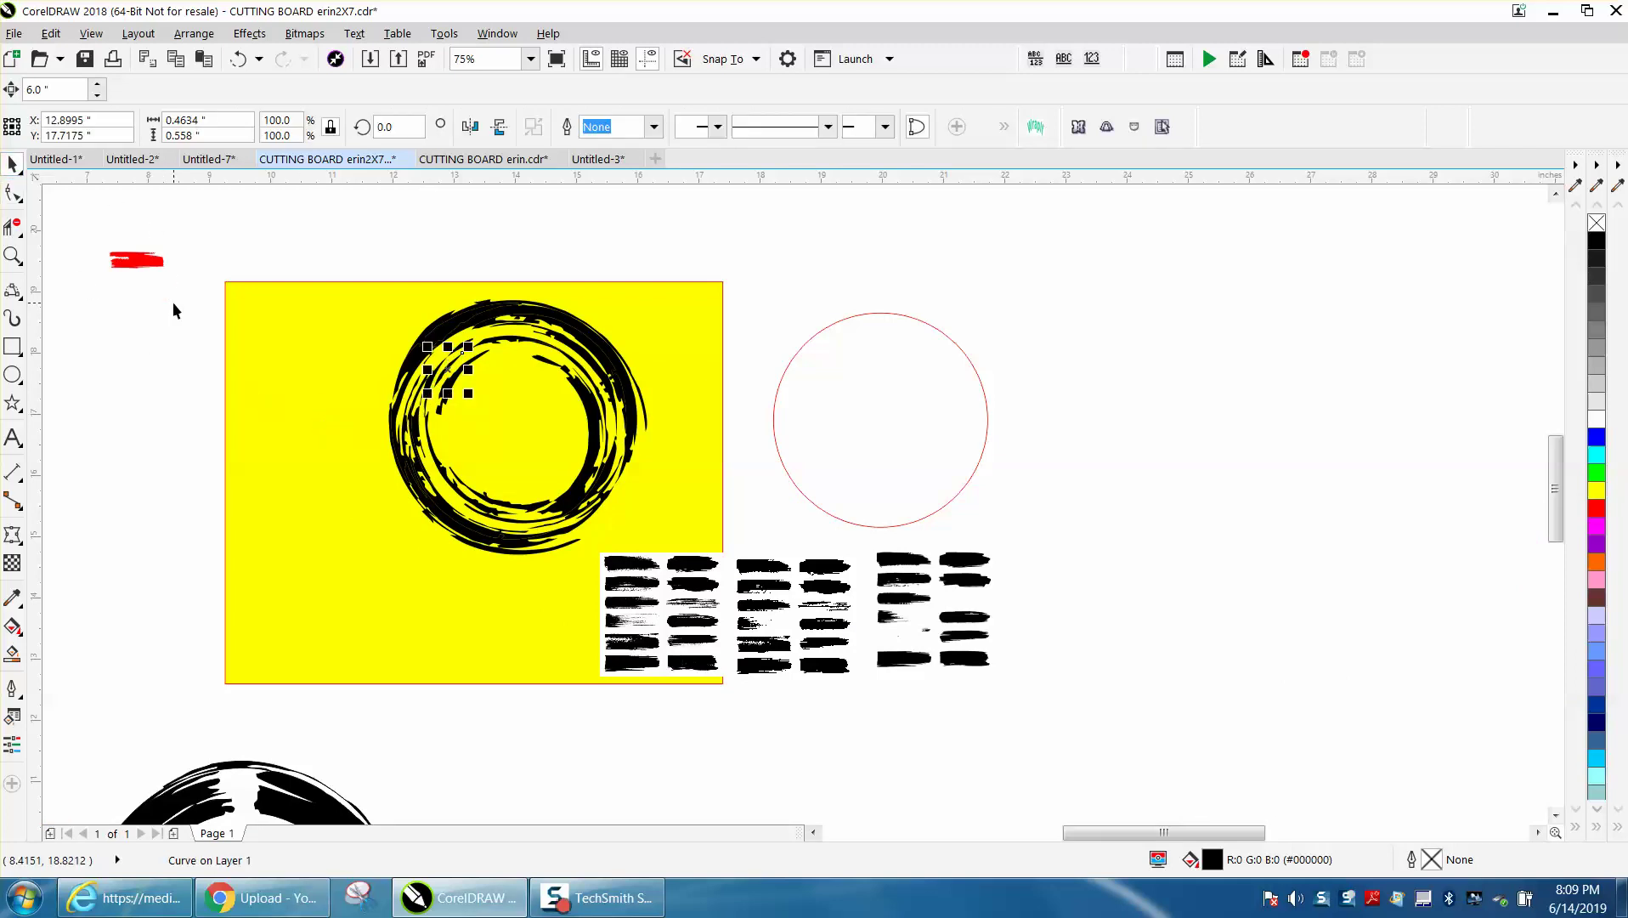